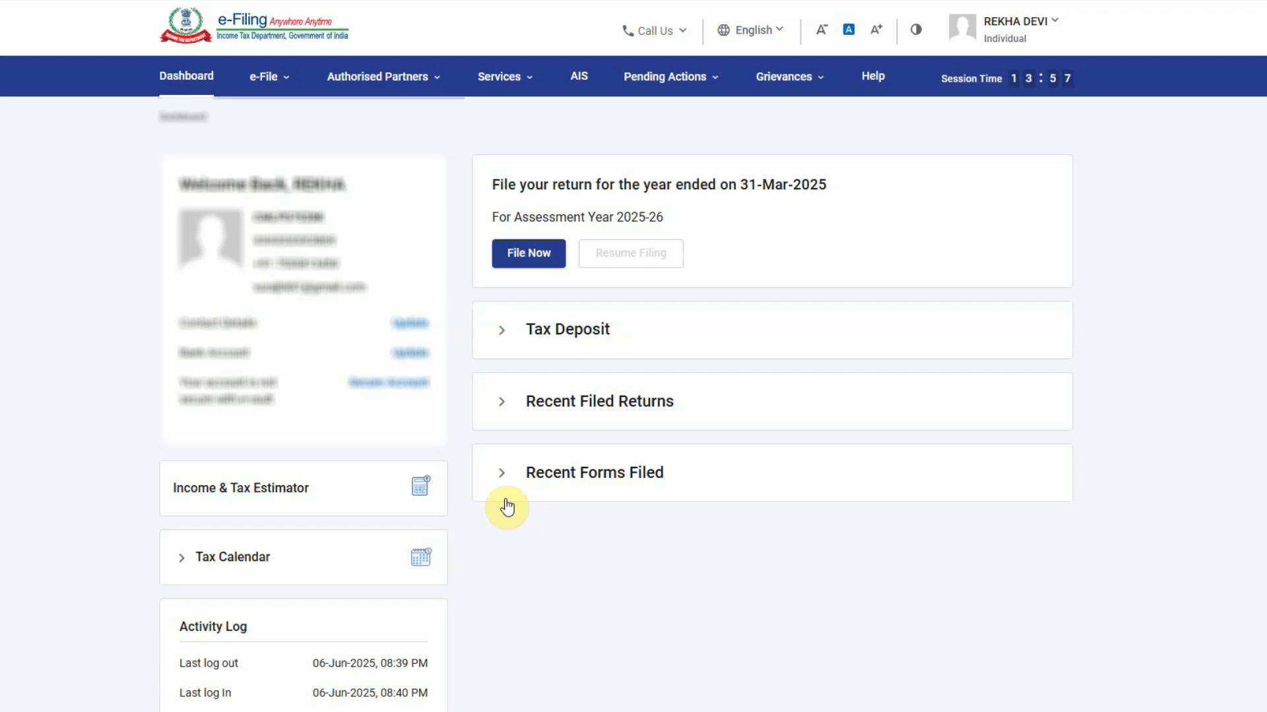
Start a new online return for AY 2025-26 as an Individual and open the ITR form list
click(531, 256)
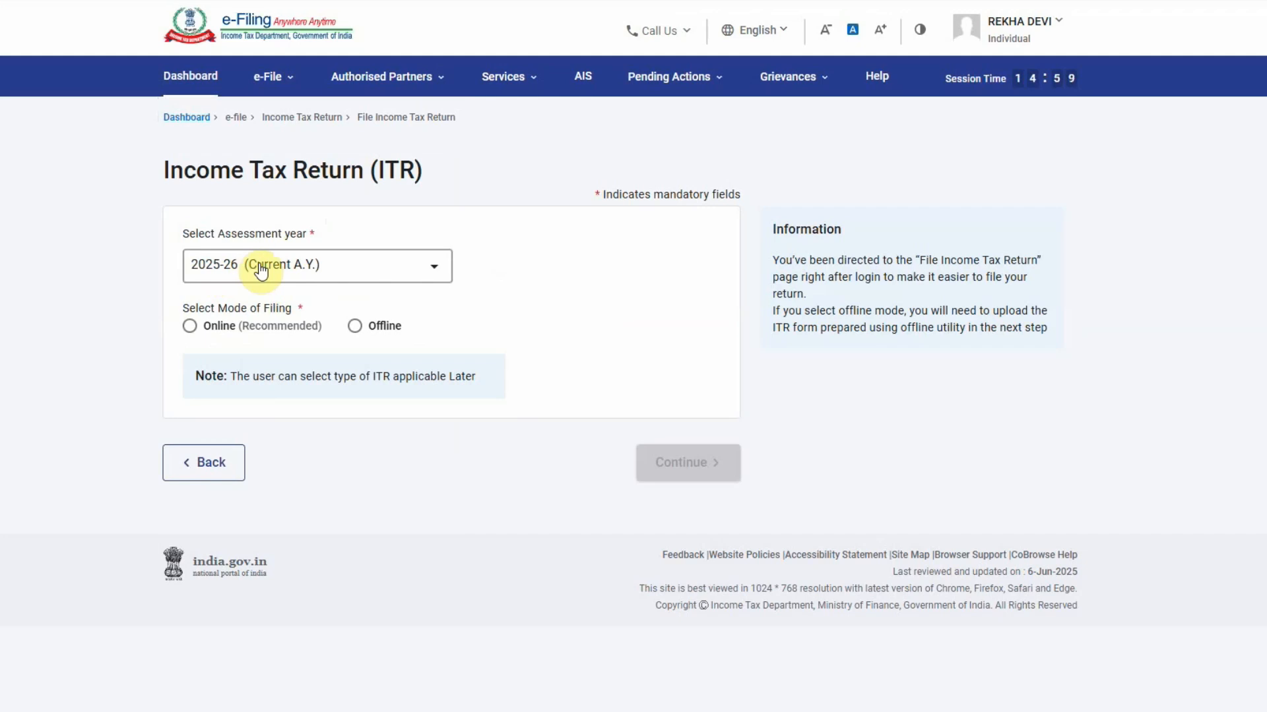
click(190, 326)
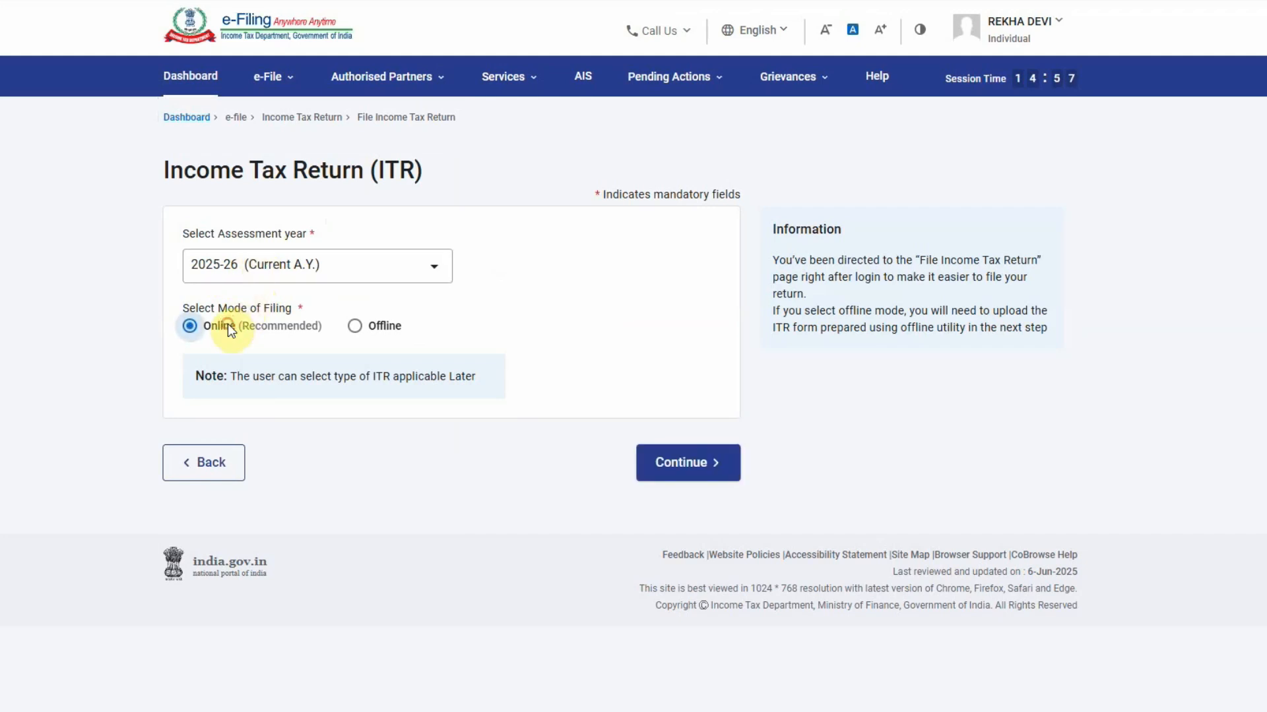
click(706, 474)
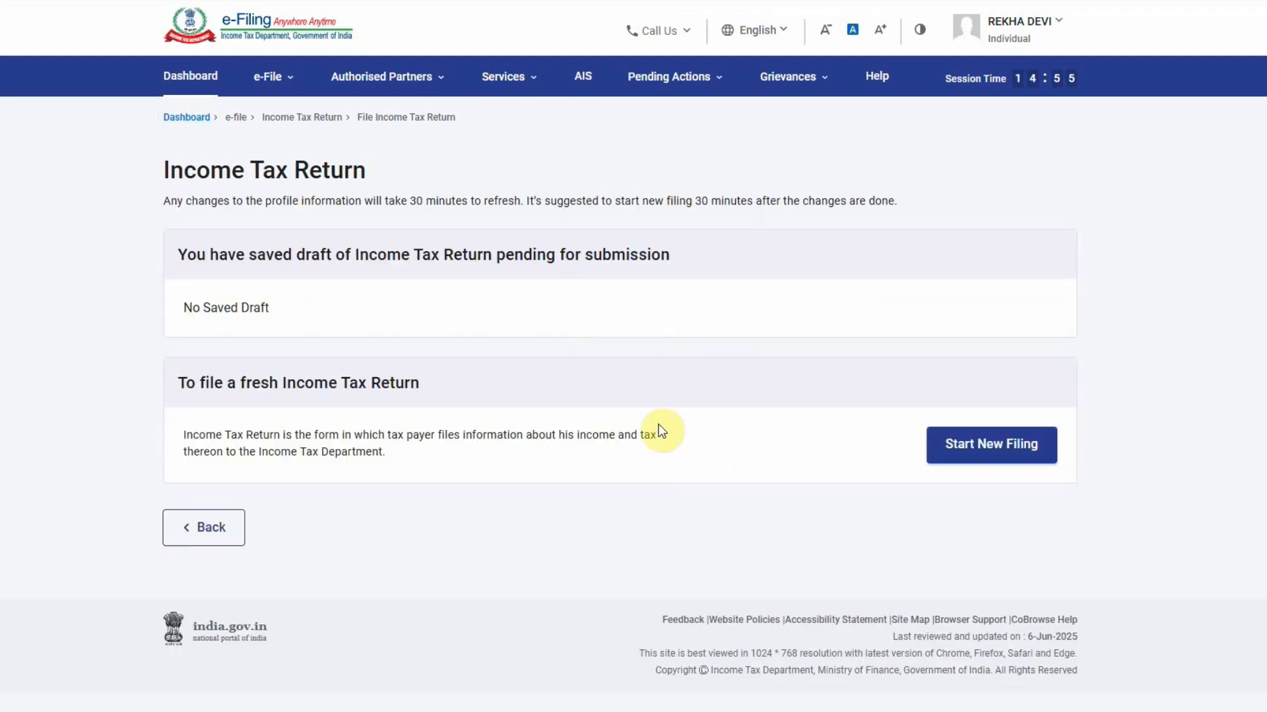
click(977, 452)
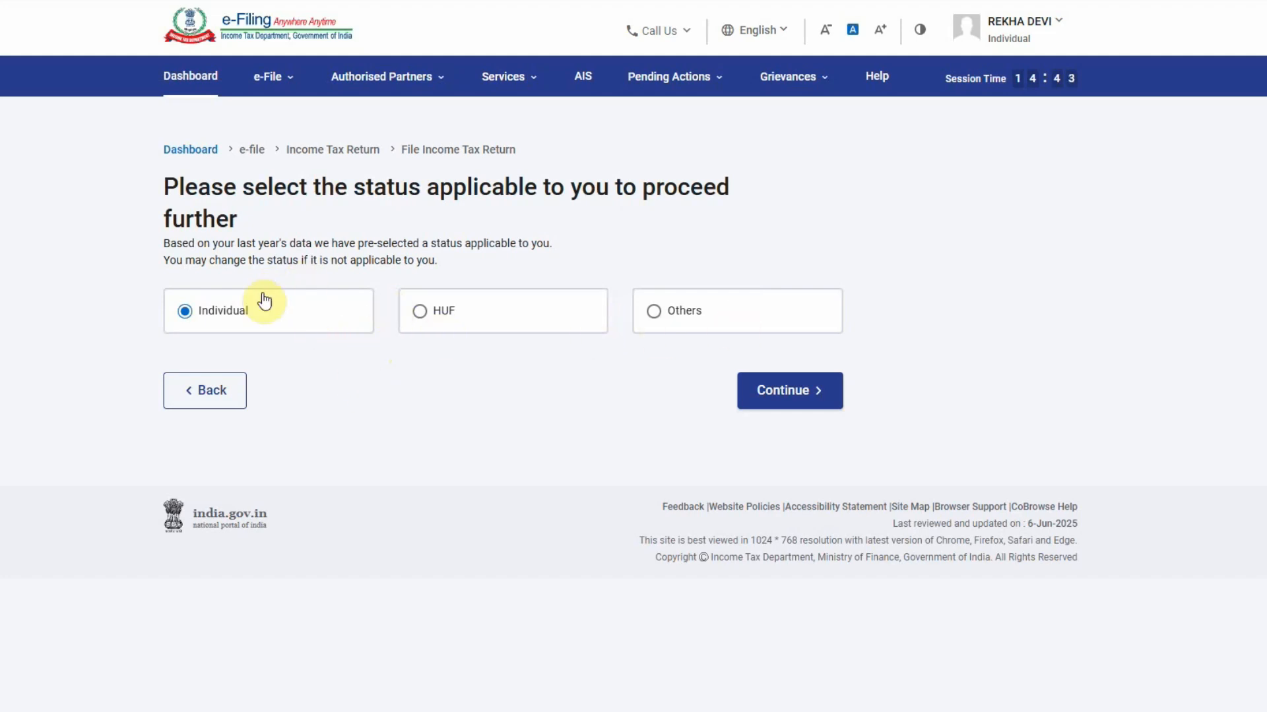
click(789, 394)
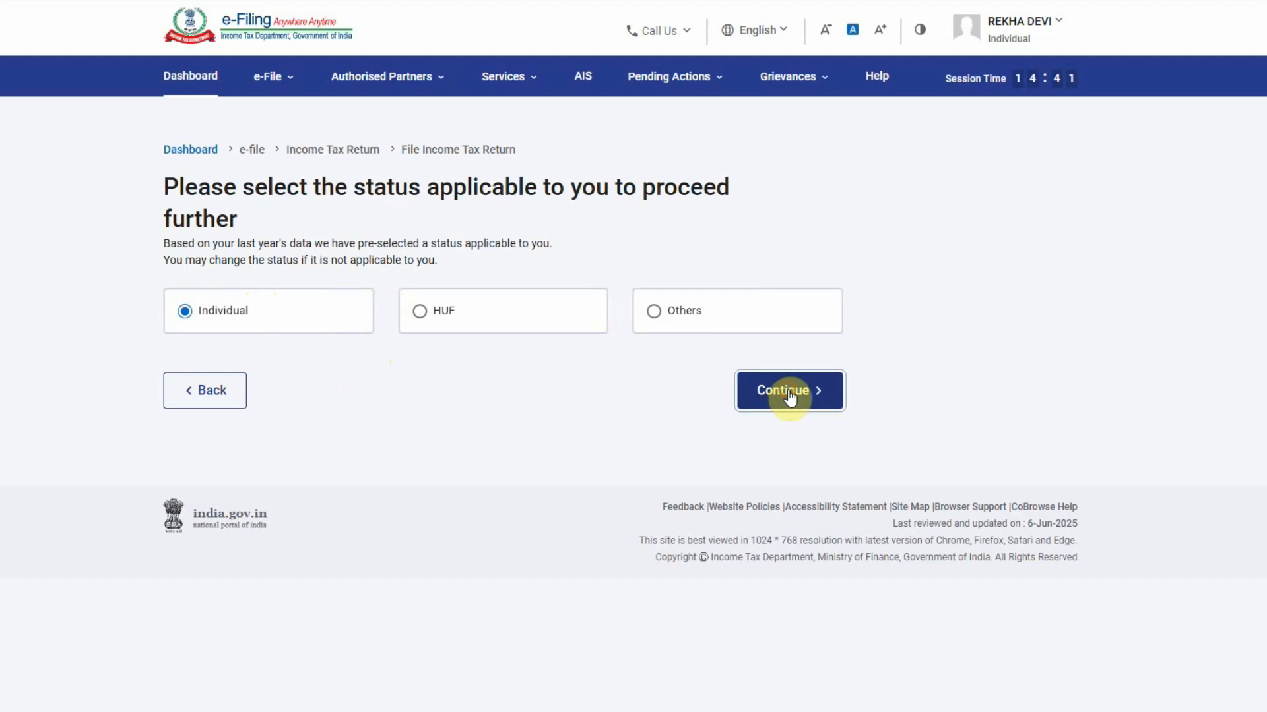
click(294, 310)
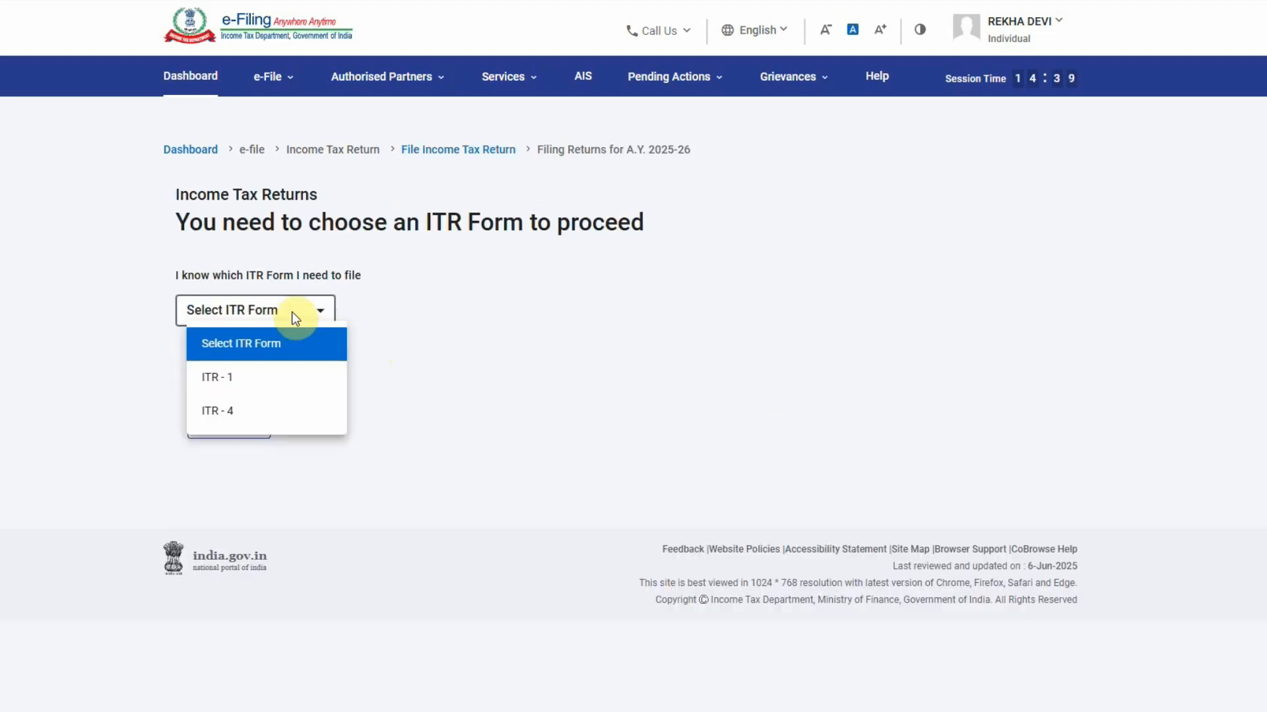
Choose ITR-4, proceed with it, and acknowledge the New Tax Regime default notice
click(253, 412)
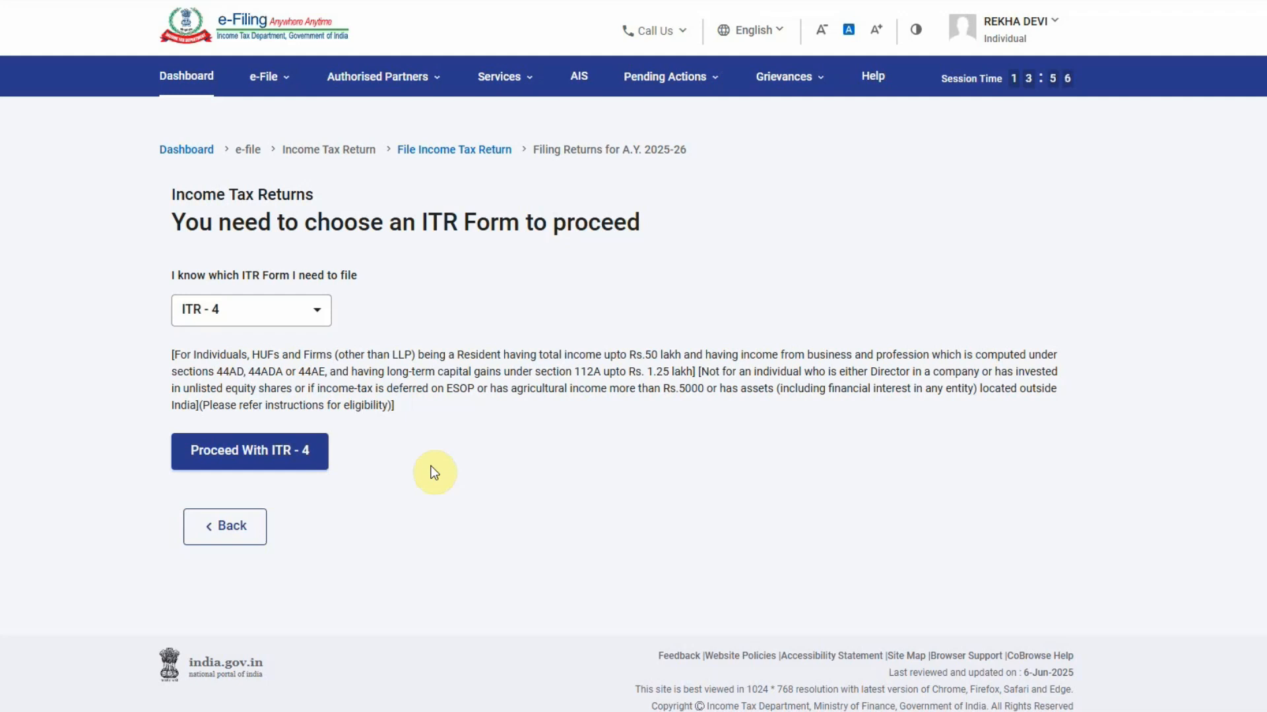
click(290, 458)
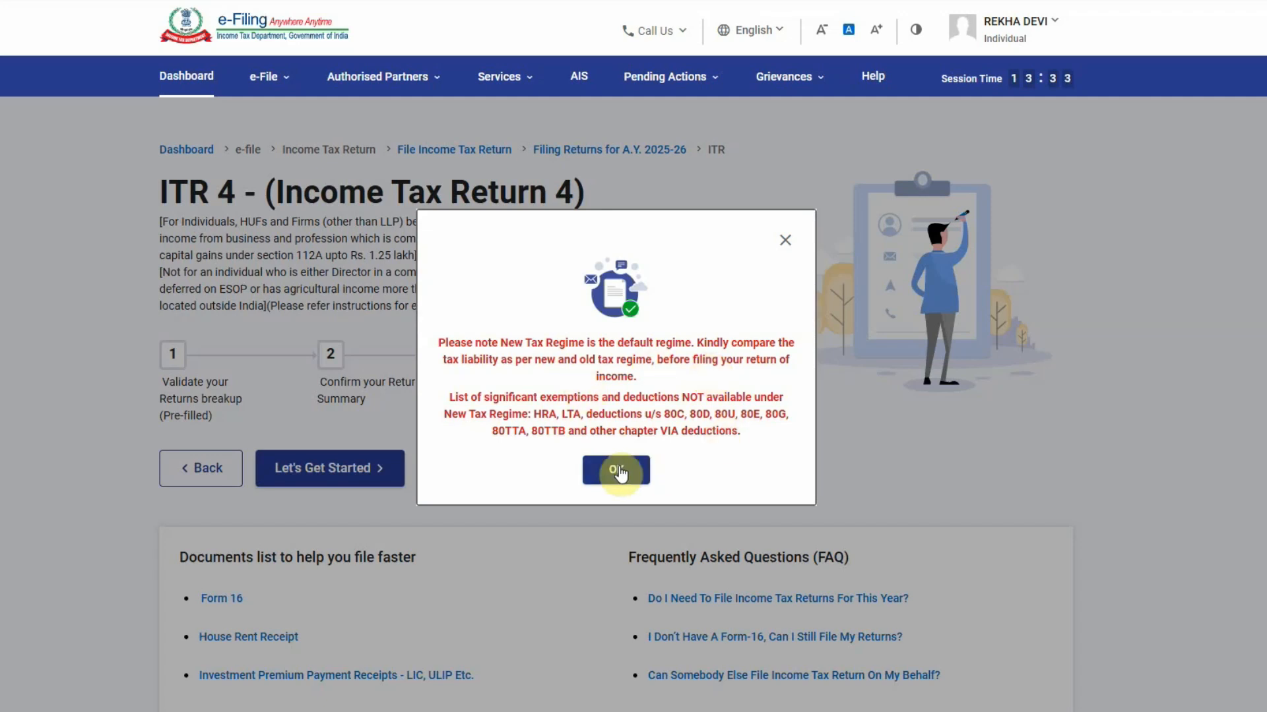
click(617, 469)
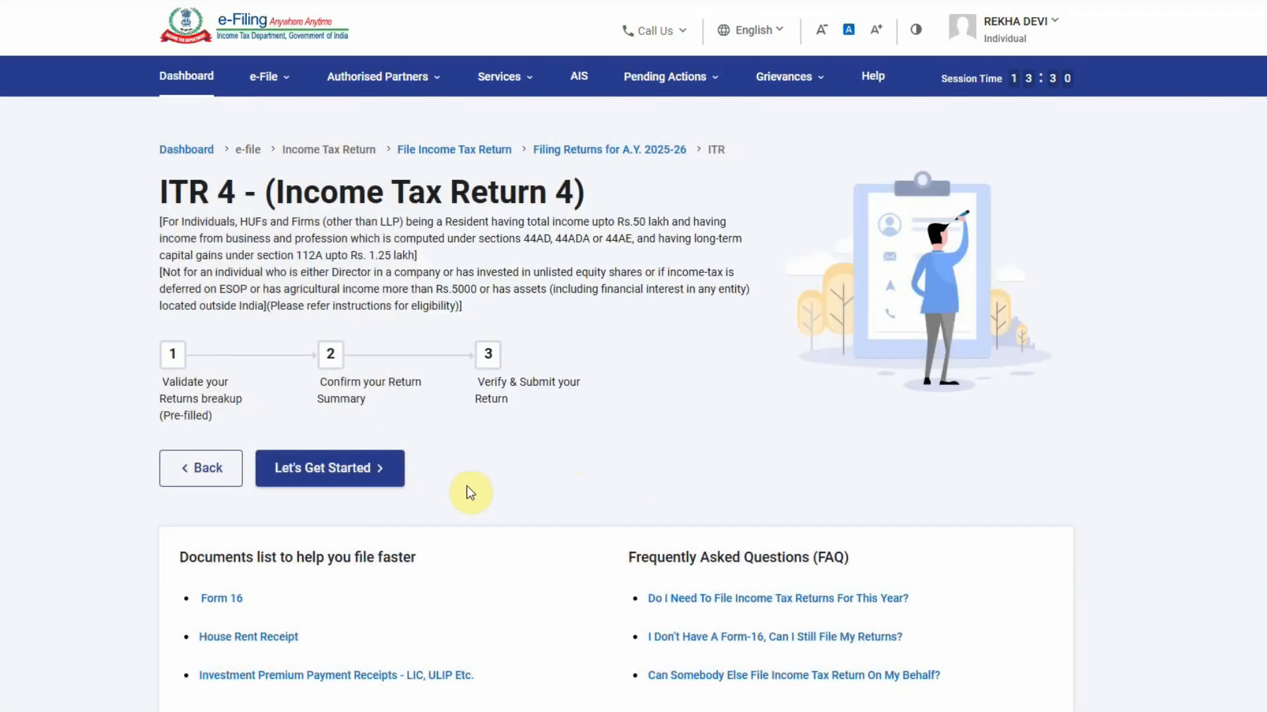
Begin ITR-4 with 'Taxable income is more than basic exemption limit' as the filing reason
click(347, 470)
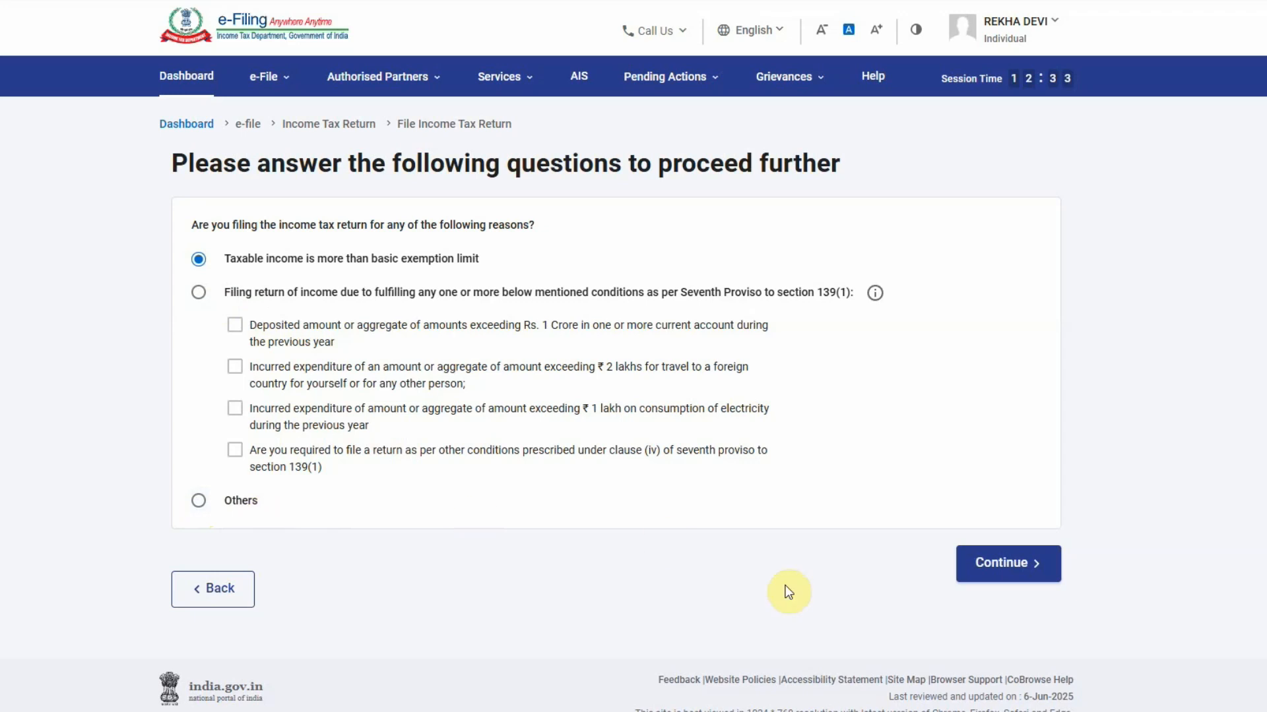
click(1029, 565)
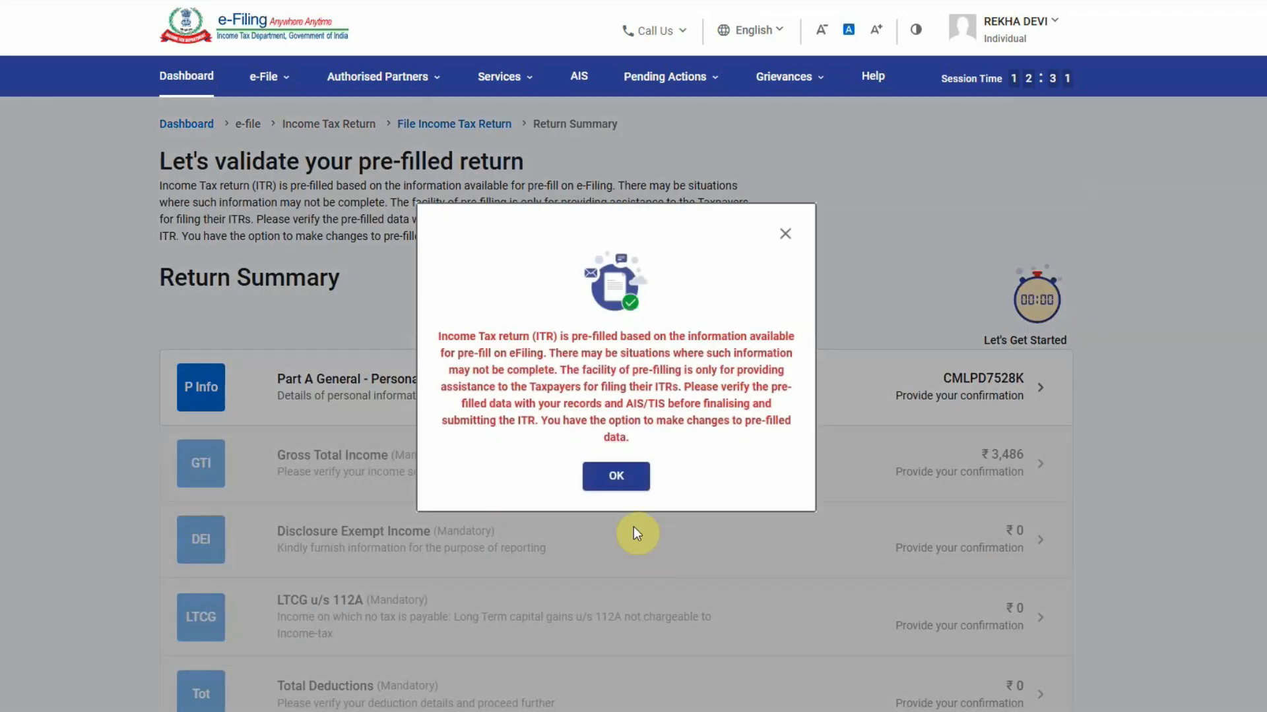
Dismiss the pre-fill notice, review the Return Summary, and open Personal Information
click(614, 479)
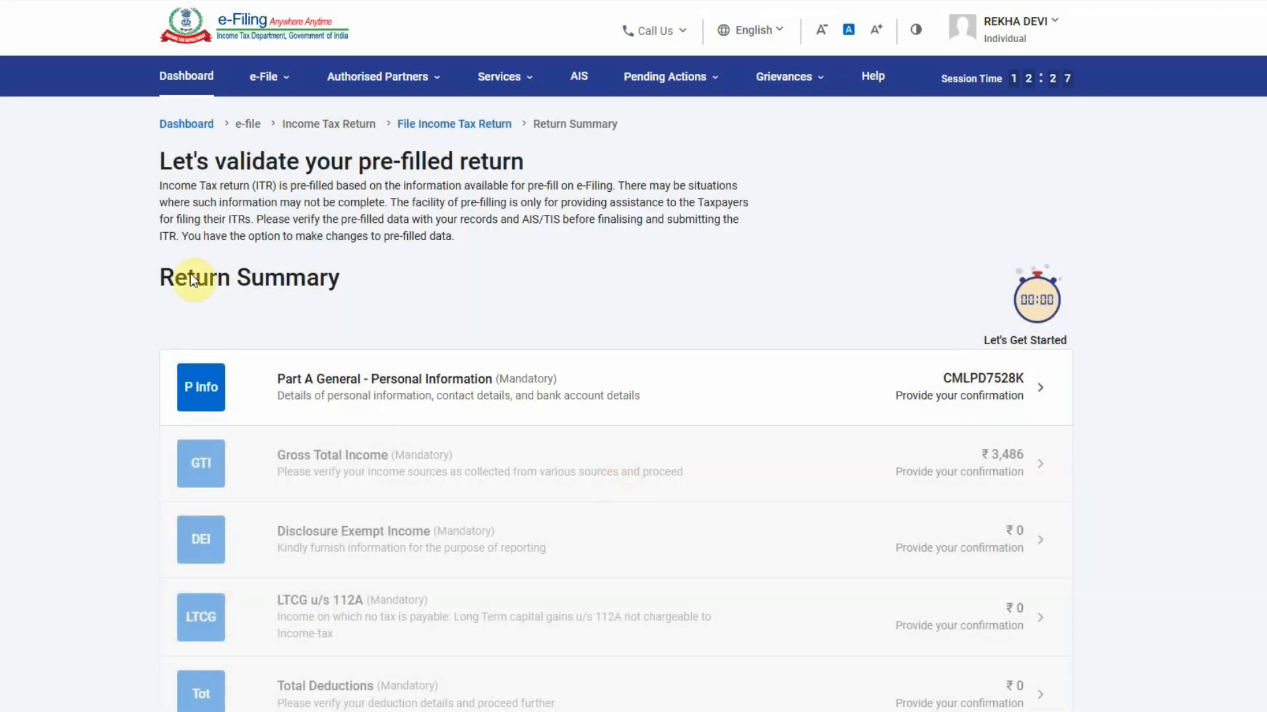
scroll(444, 416, down, 3)
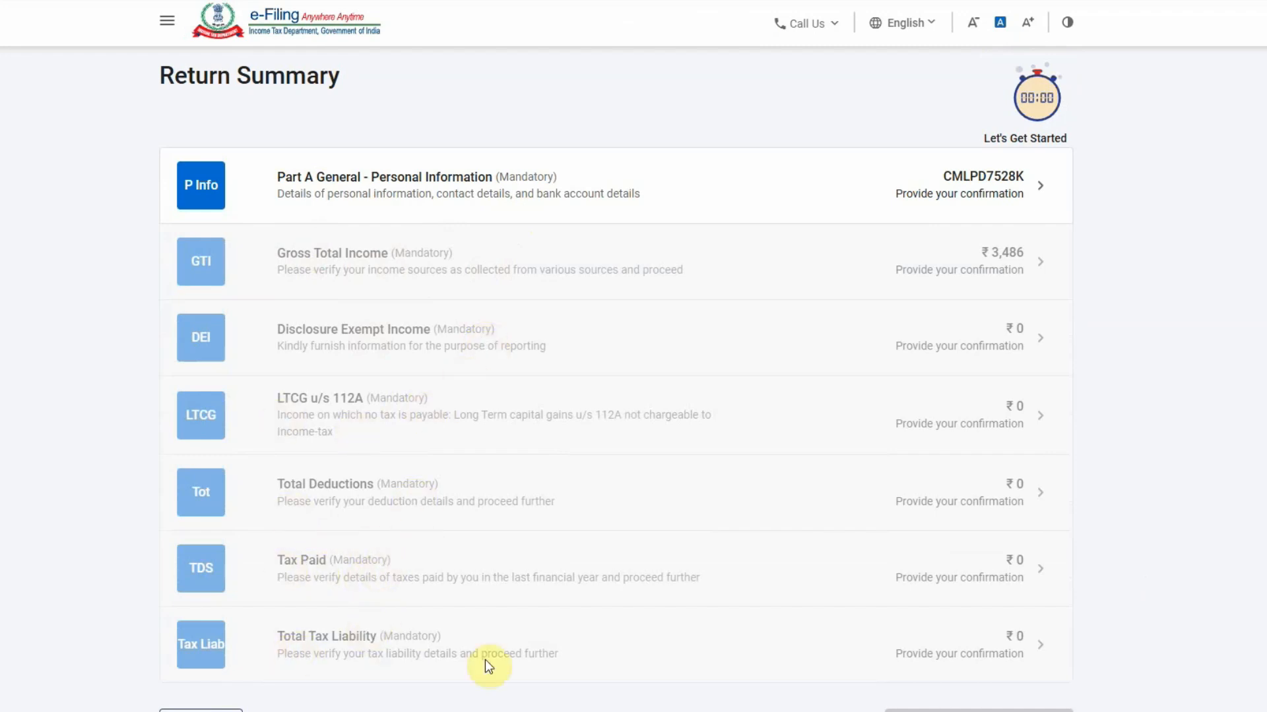
scroll(489, 667, down, 2)
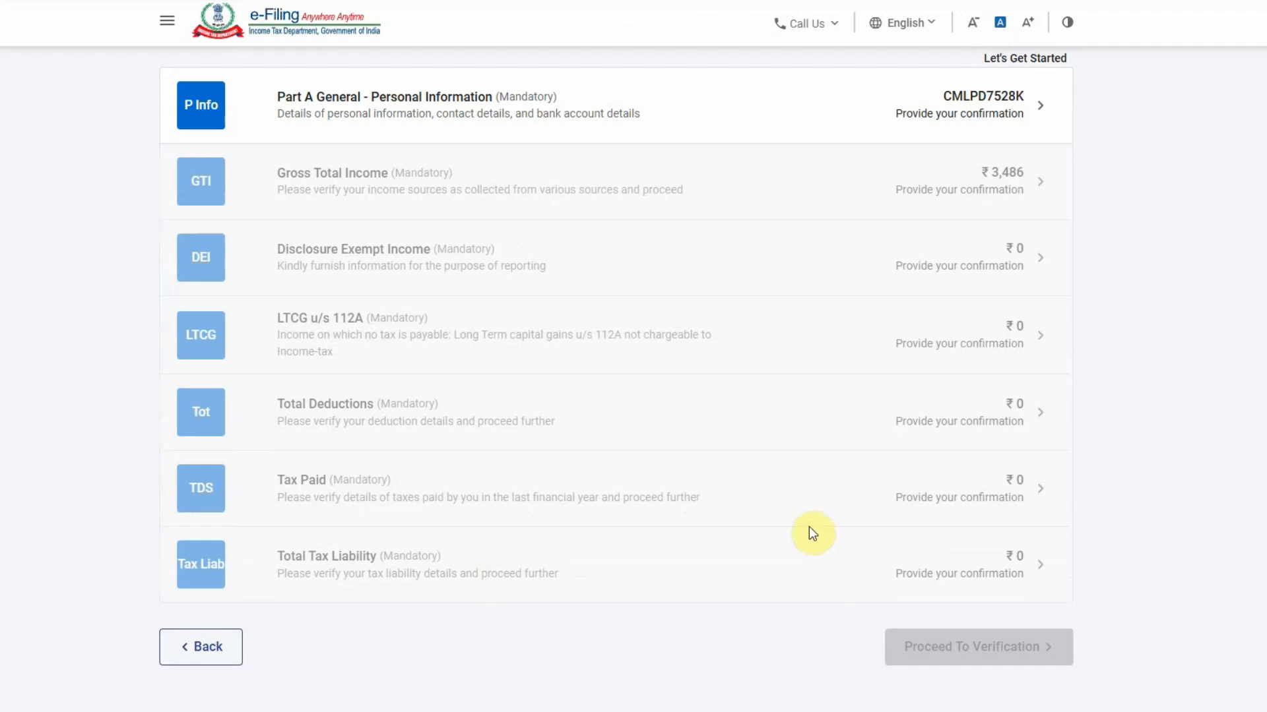
scroll(818, 521, up, 2)
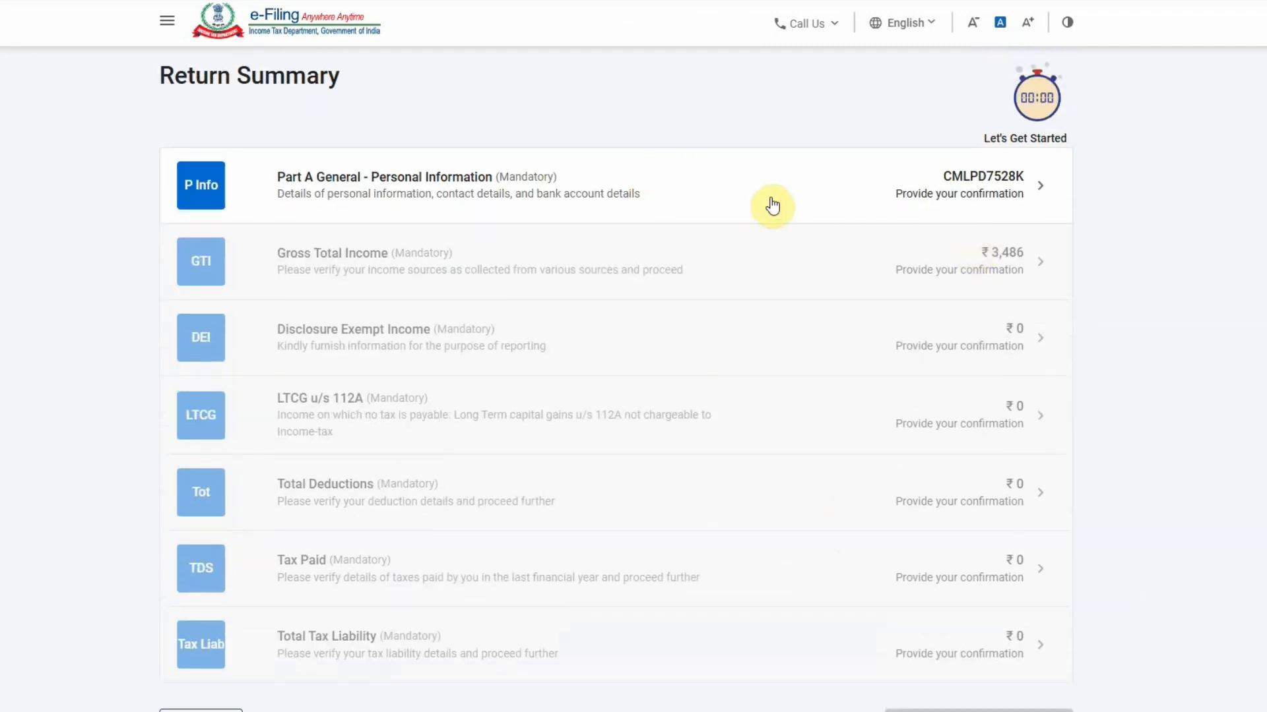
click(772, 206)
Answer No to both Form 10-IEA opt-out questions and confirm Personal Information
scroll(707, 353, up, 3)
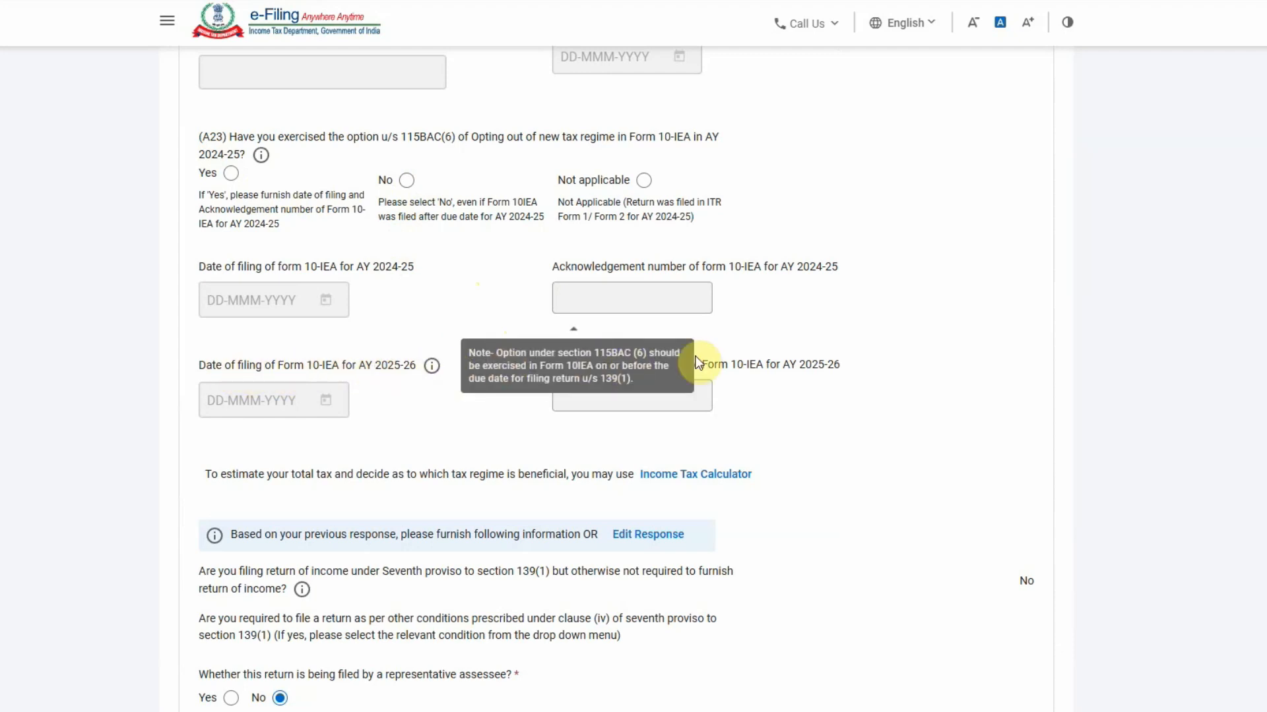
click(407, 180)
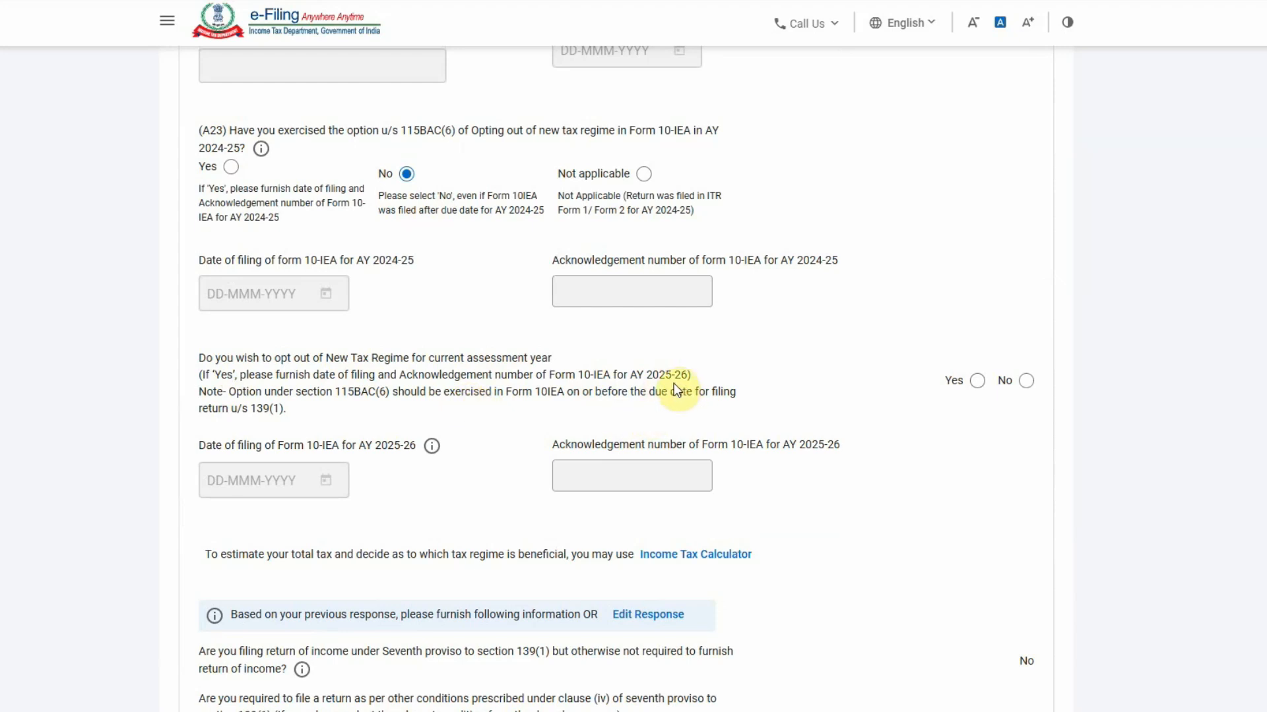
click(1027, 381)
scroll(836, 391, down, 4)
scroll(811, 353, down, 3)
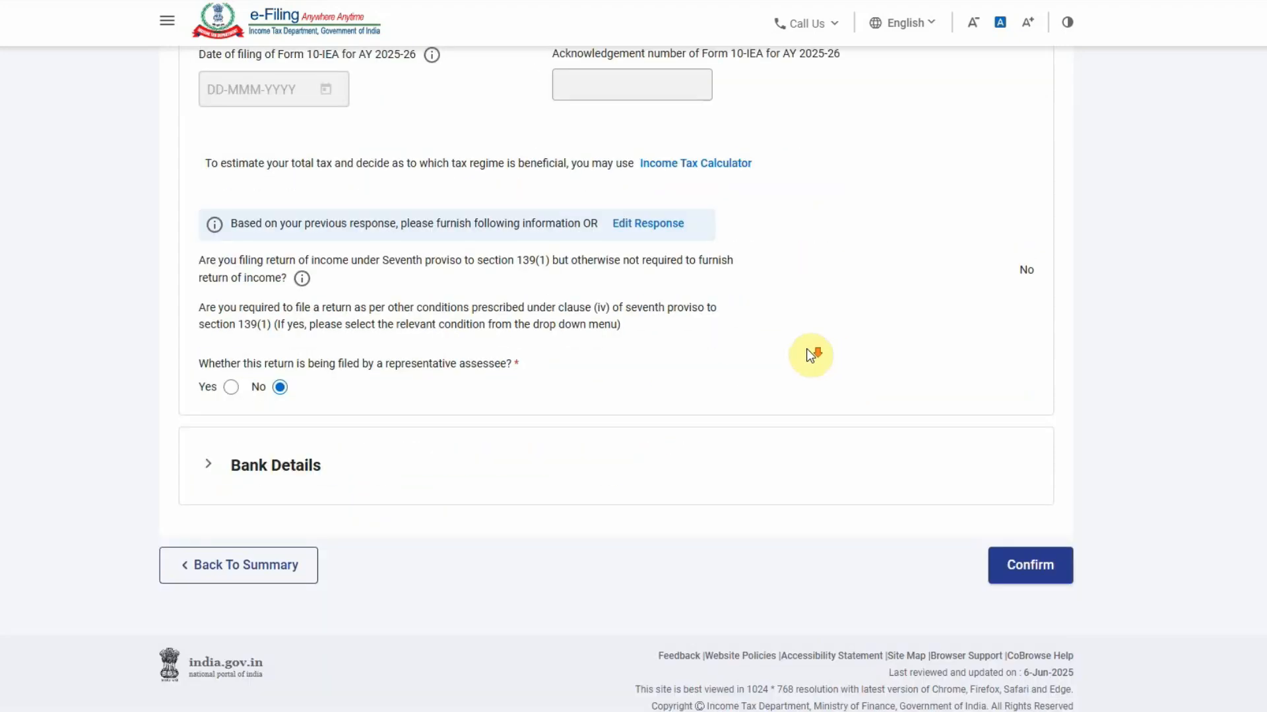
click(1036, 559)
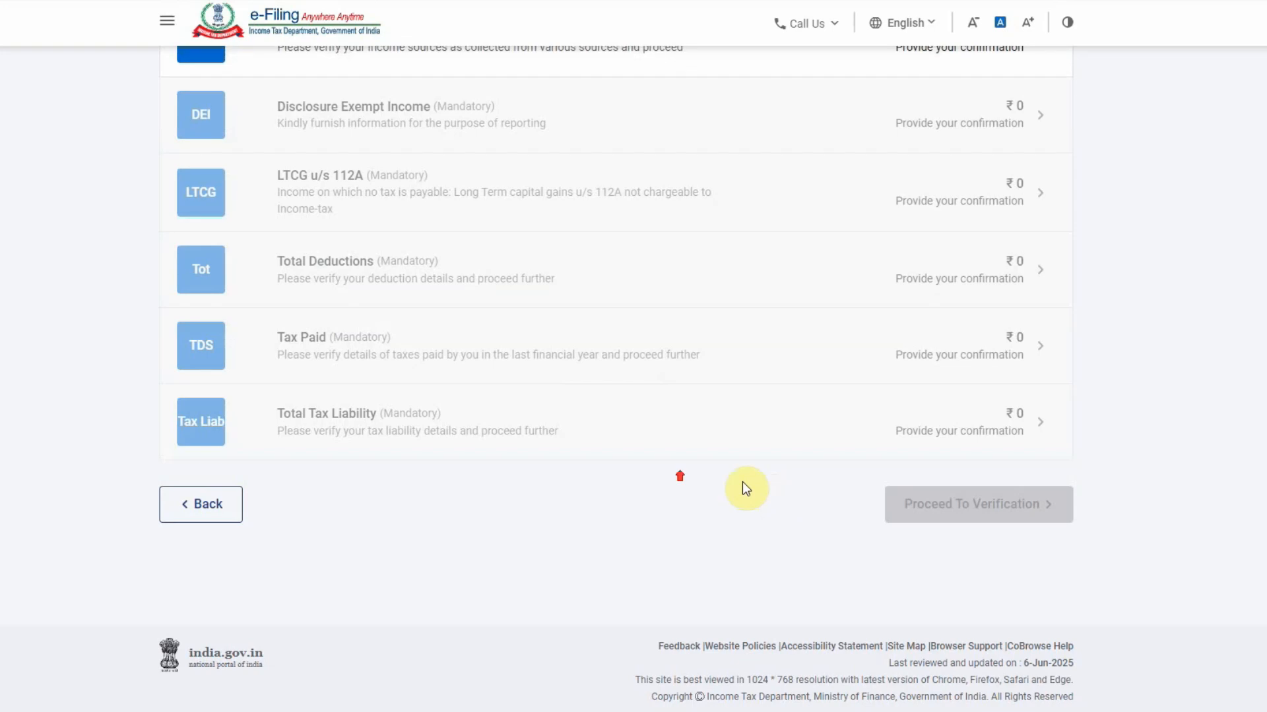
Open the Gross Total Income (GTI) details showing business and salary income
scroll(742, 482, up, 4)
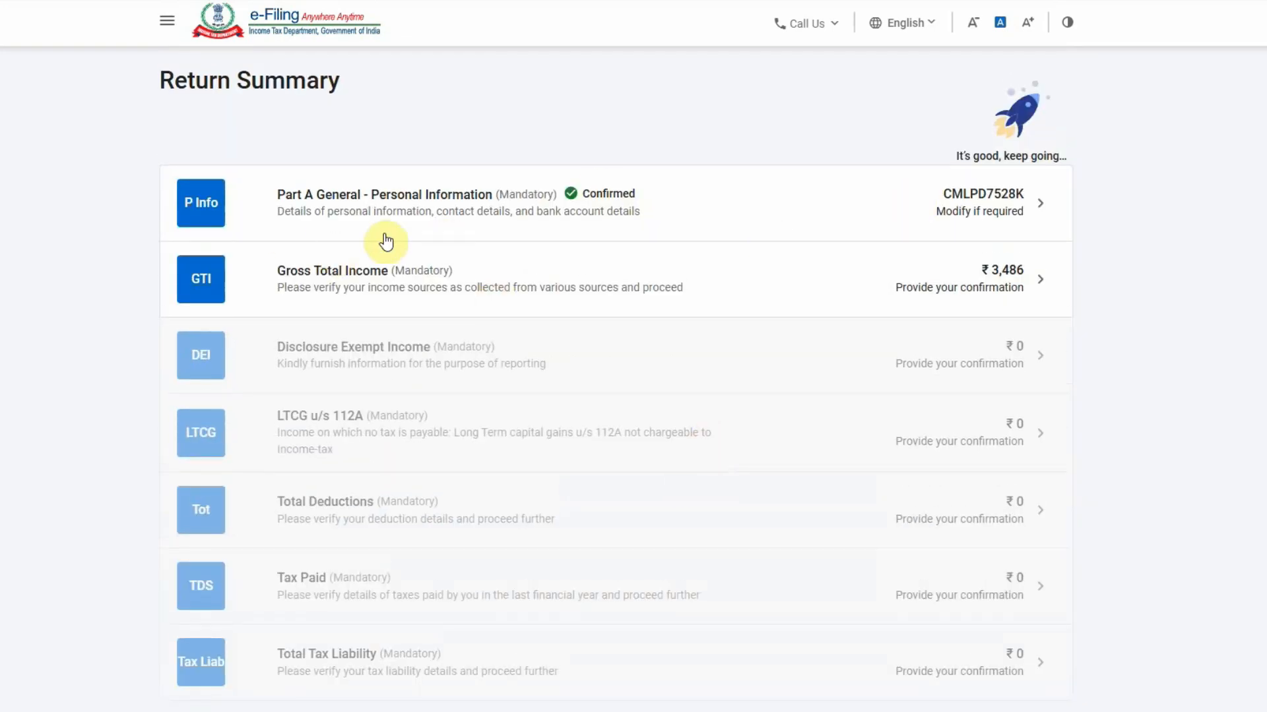
click(476, 285)
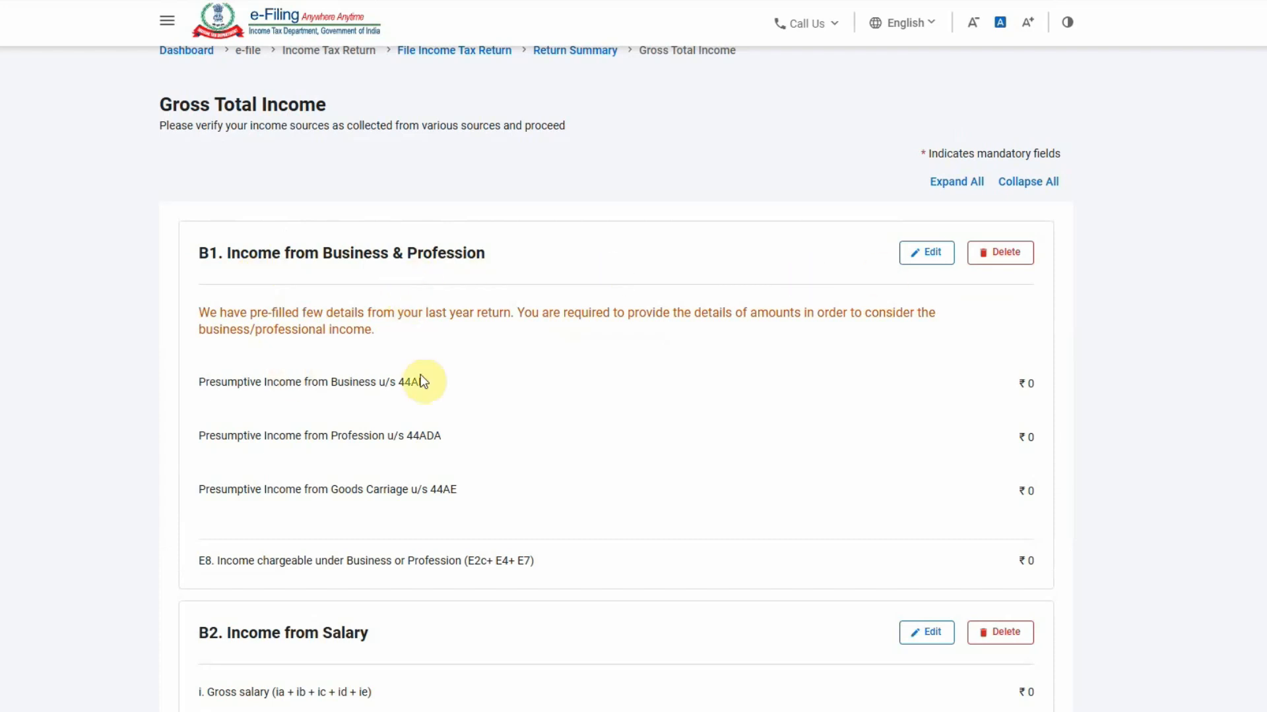
In the P&L workbook, check the 1,065,738 sales and 550,709 amounts and glance at the Balance Sheet
key(alt+Tab)
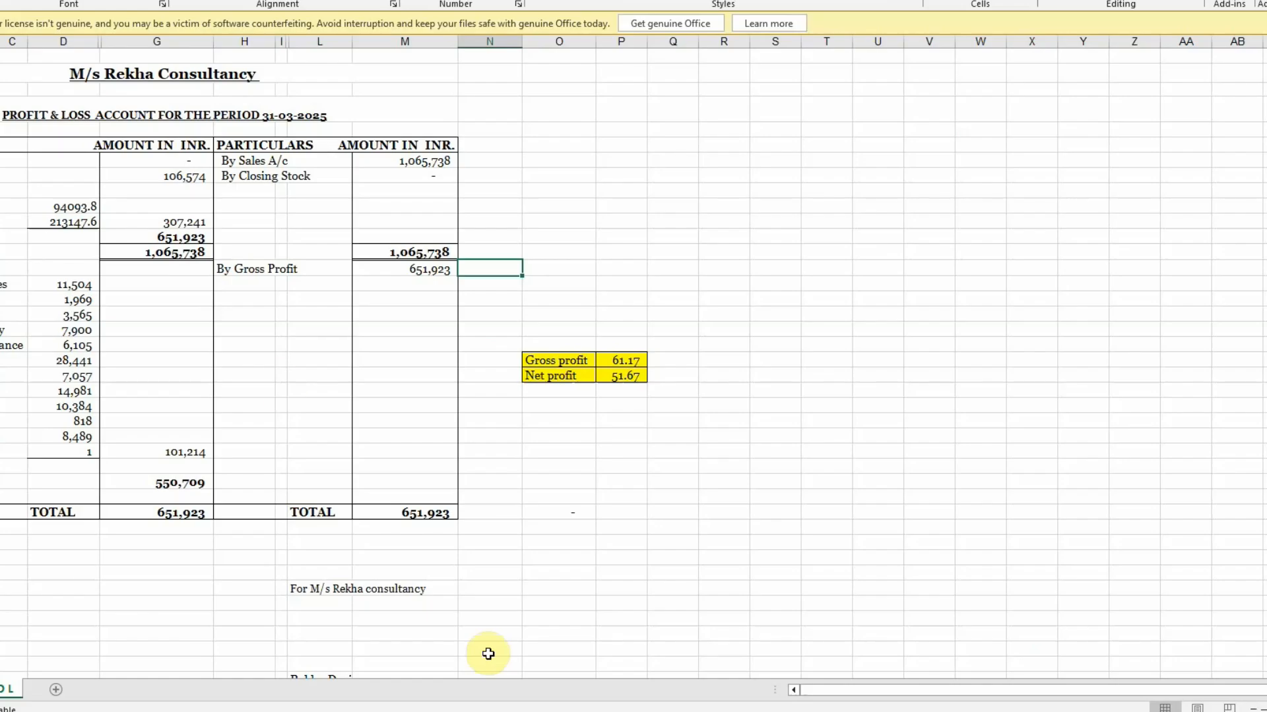
click(558, 205)
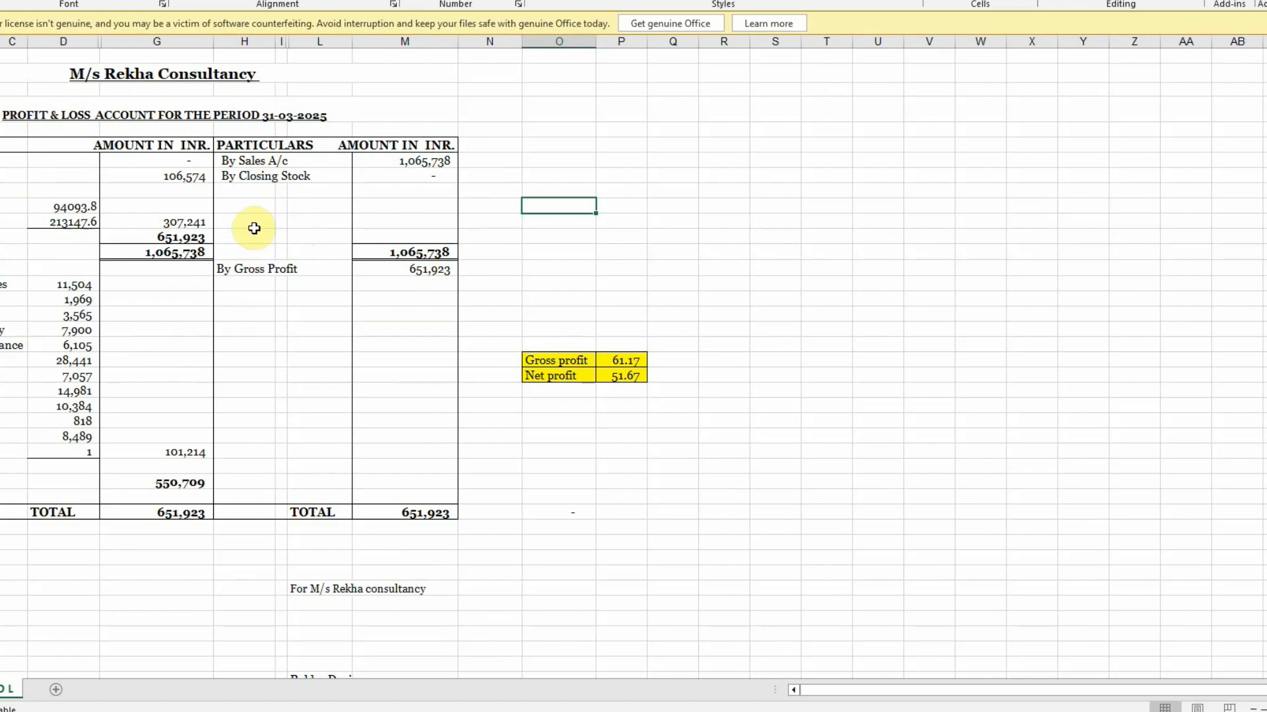
scroll(320, 402, down, 3)
scroll(274, 381, up, 3)
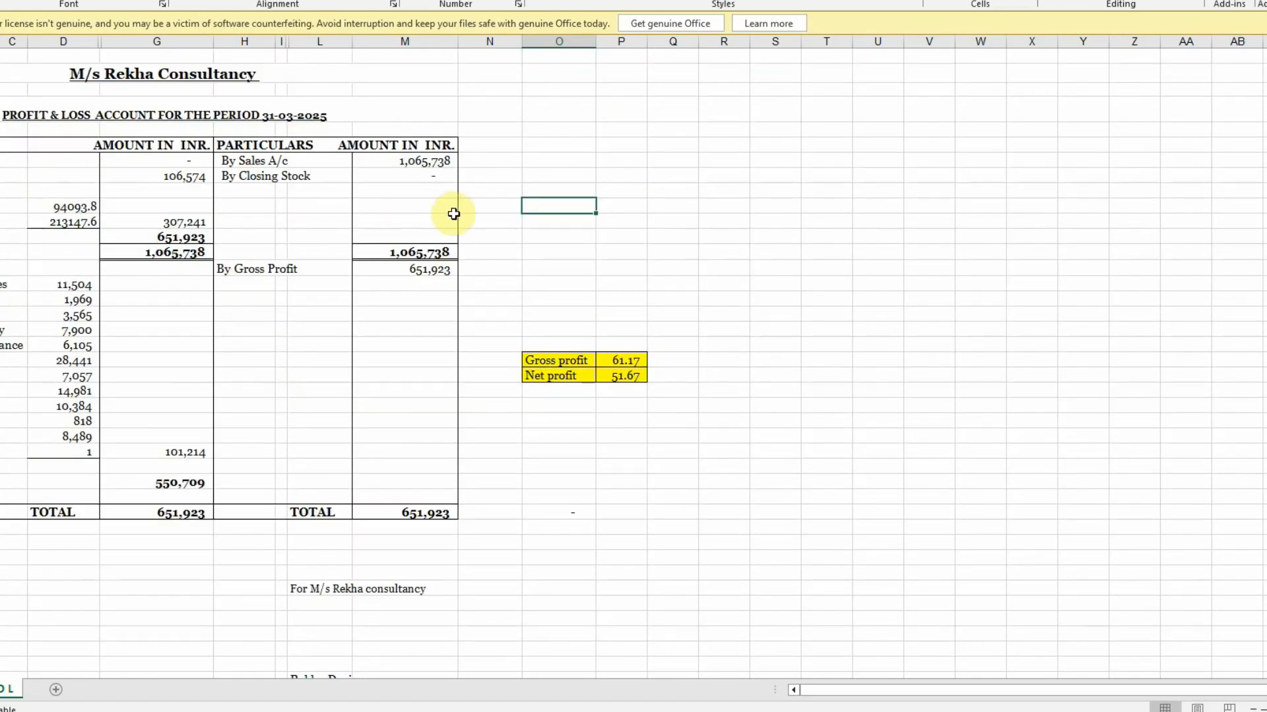
click(421, 161)
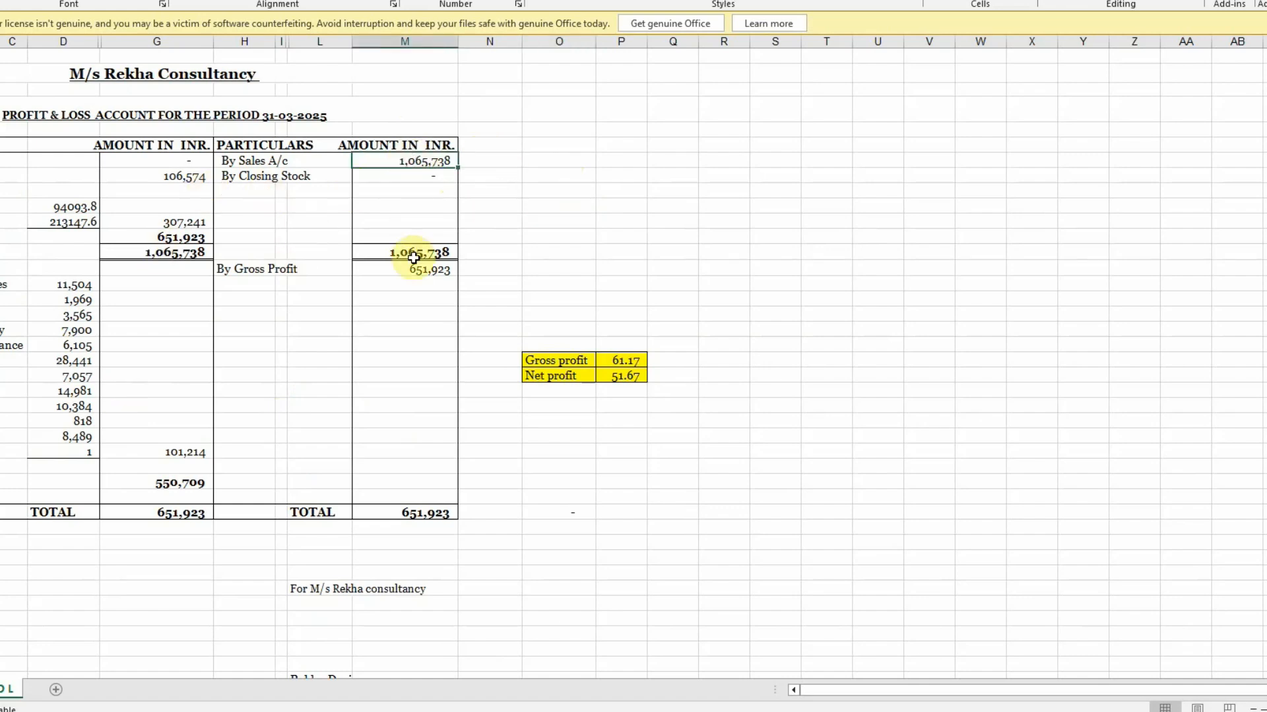
click(168, 483)
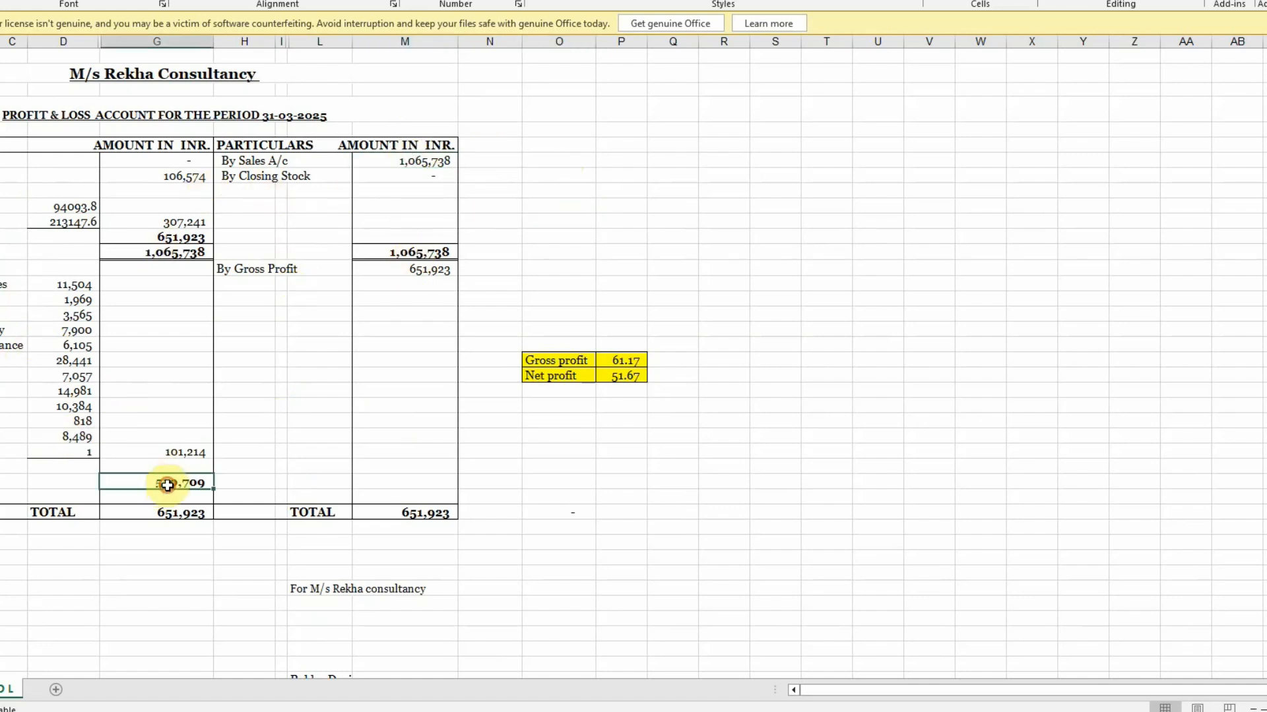
click(0, 690)
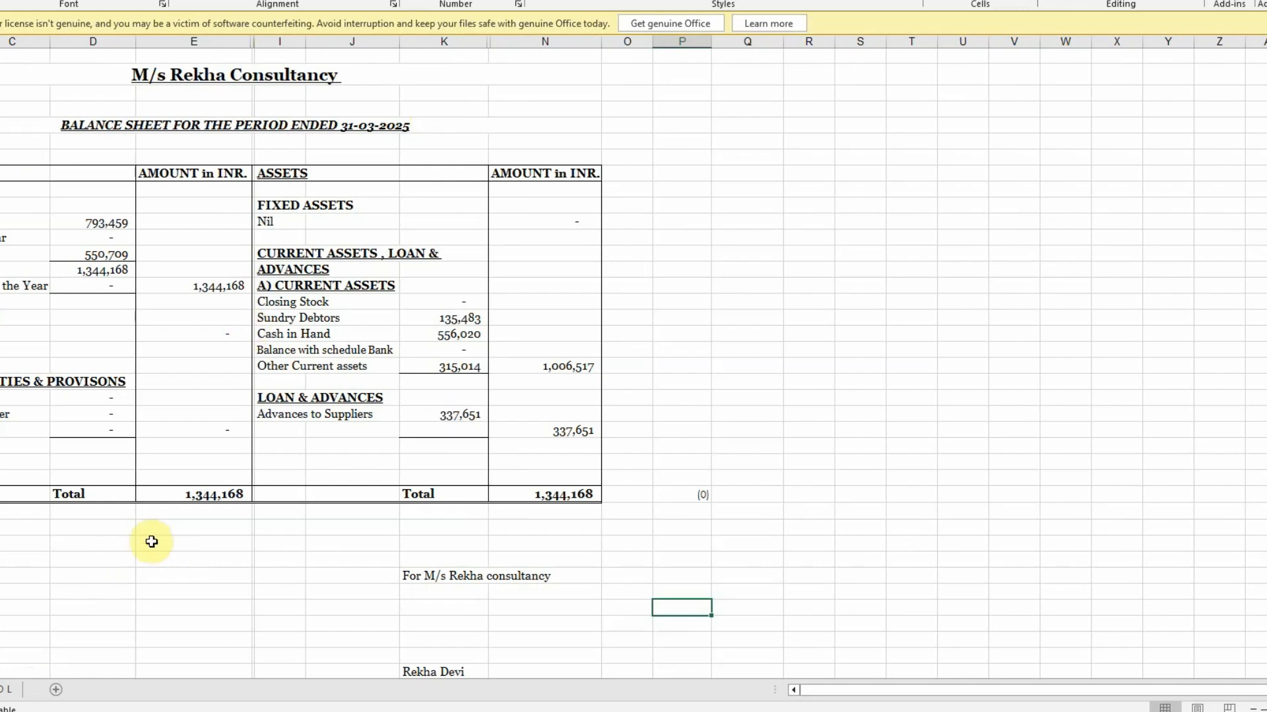
click(6, 690)
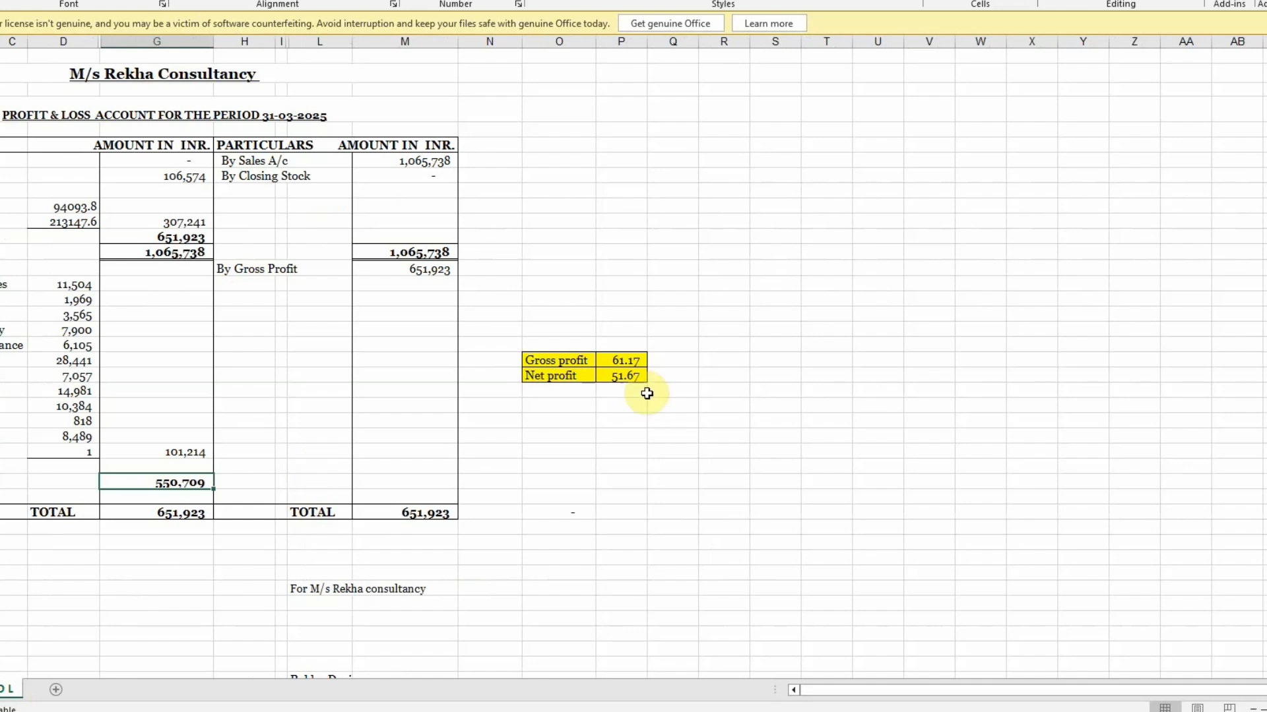
Verify net profit 51.67 and gross profit 61.17, then edit B1 Income from Business & Profession
click(625, 377)
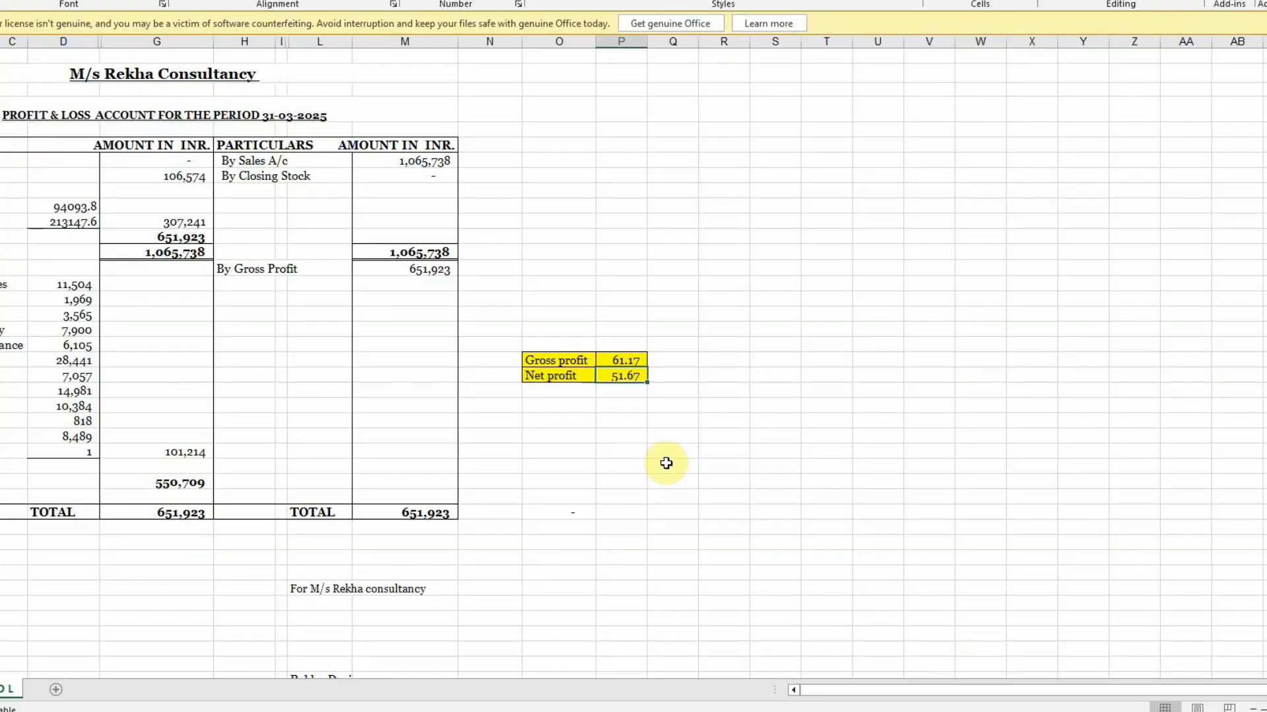
click(672, 375)
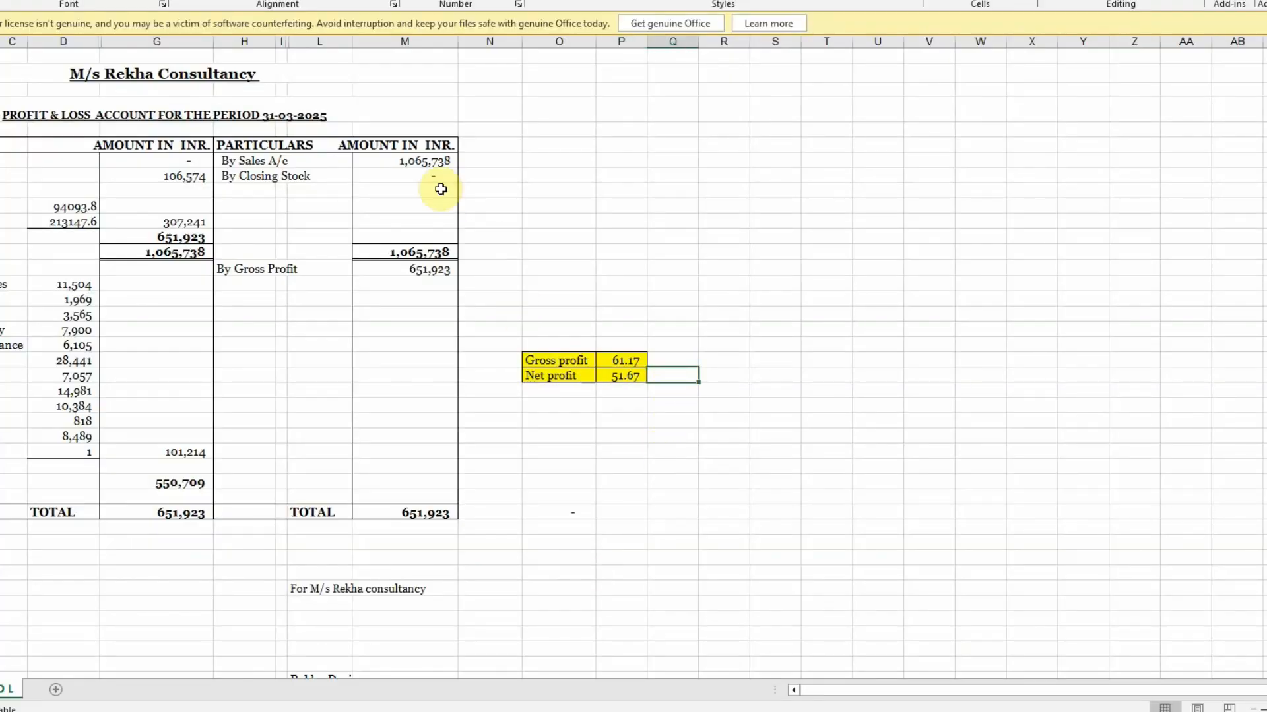
click(435, 161)
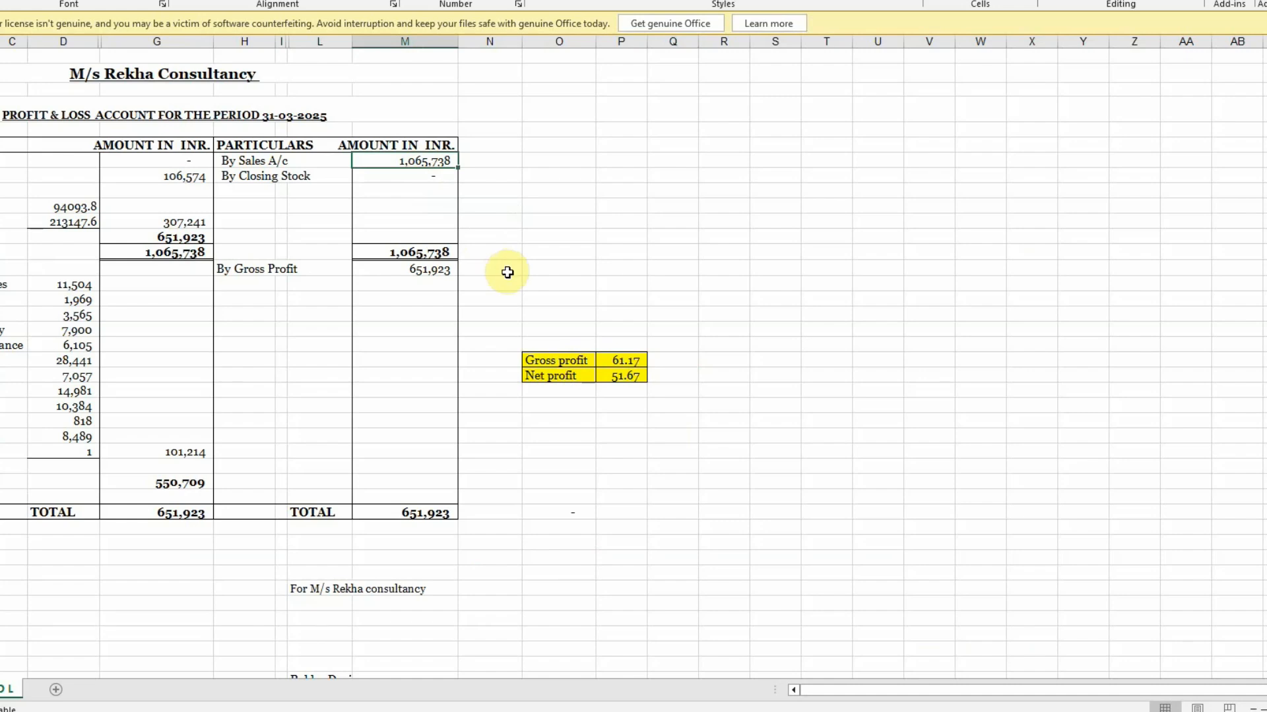
click(621, 375)
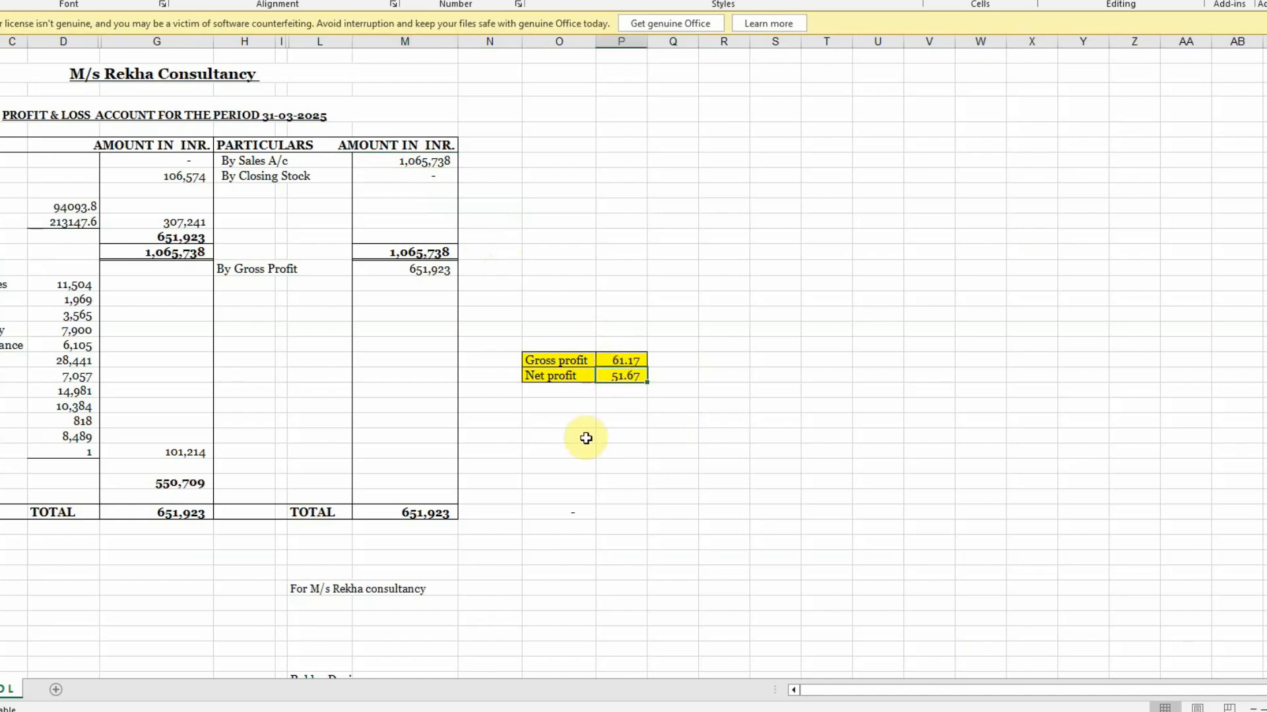
click(610, 361)
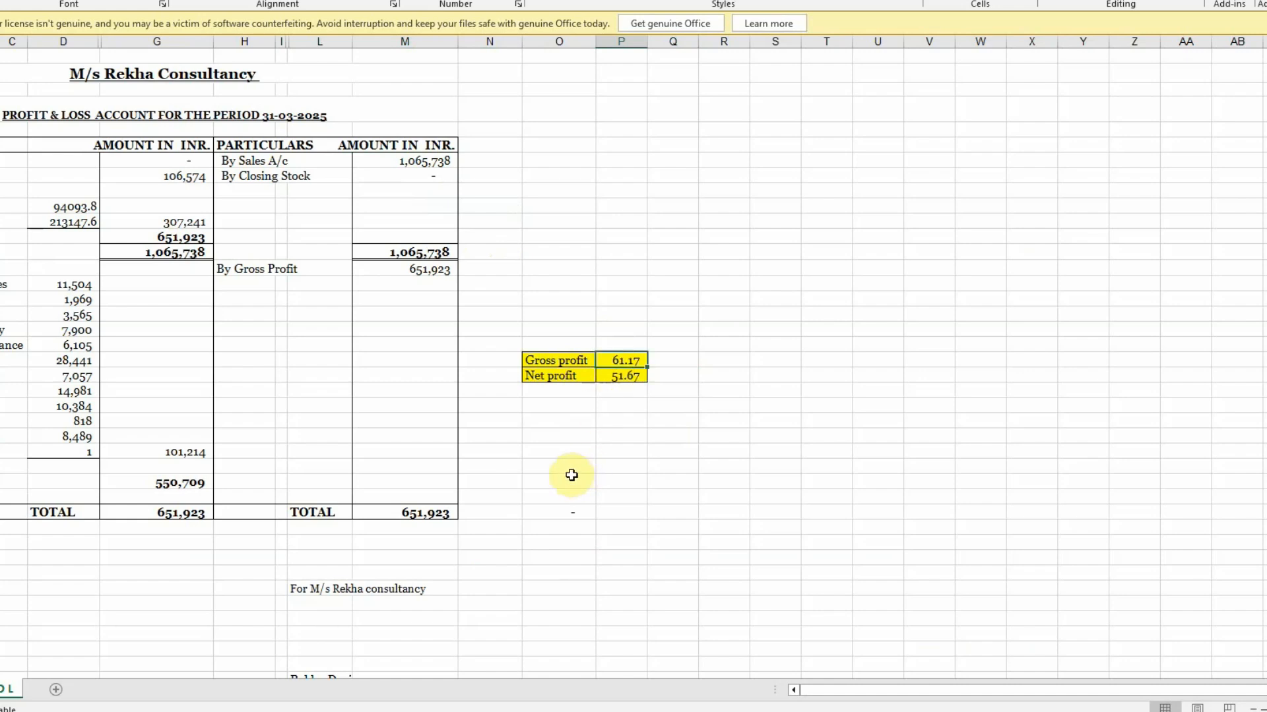
key(alt+Tab)
click(924, 254)
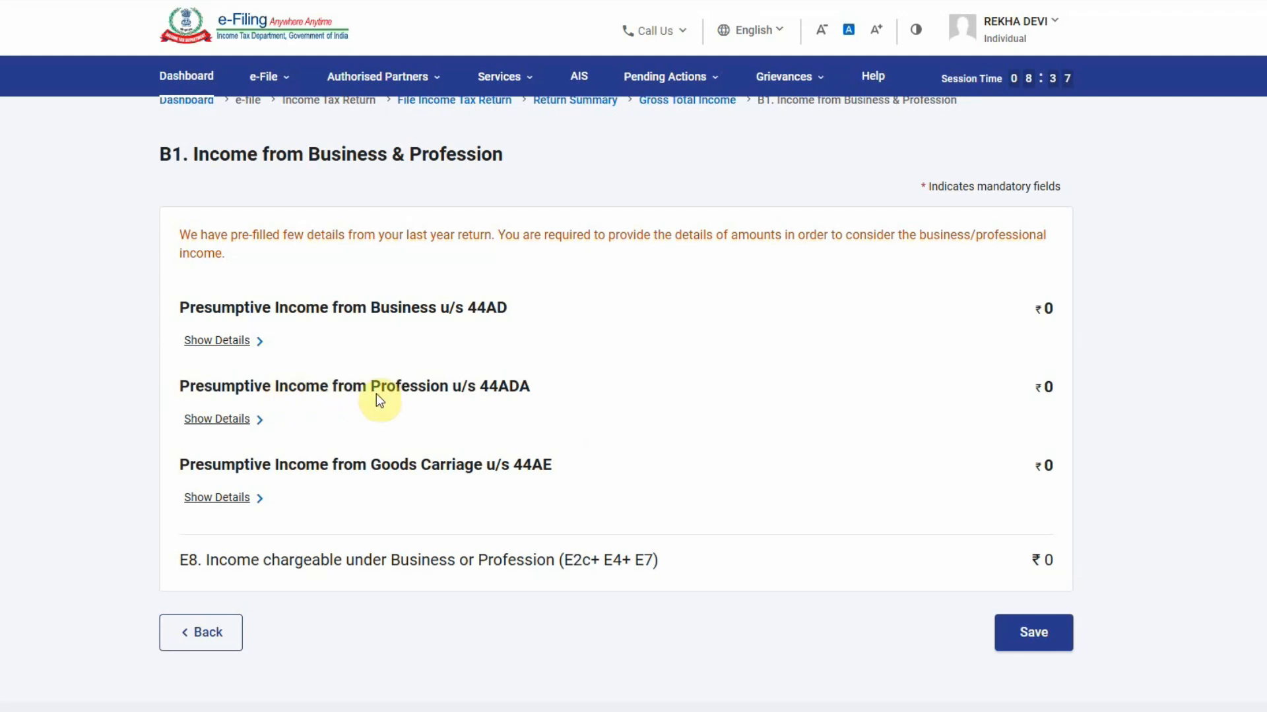
Add a new 44ADA business entry and copy the firm's name from the Excel sheet title
click(217, 420)
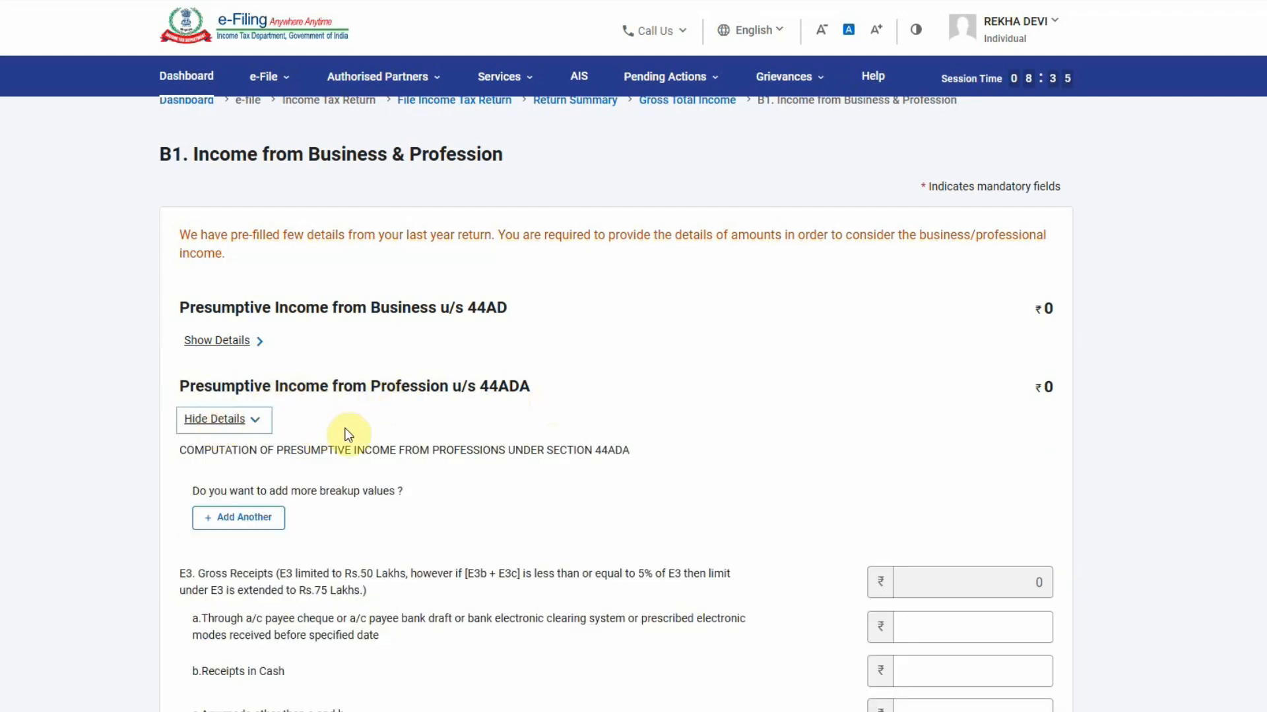
scroll(250, 517, down, 4)
click(950, 305)
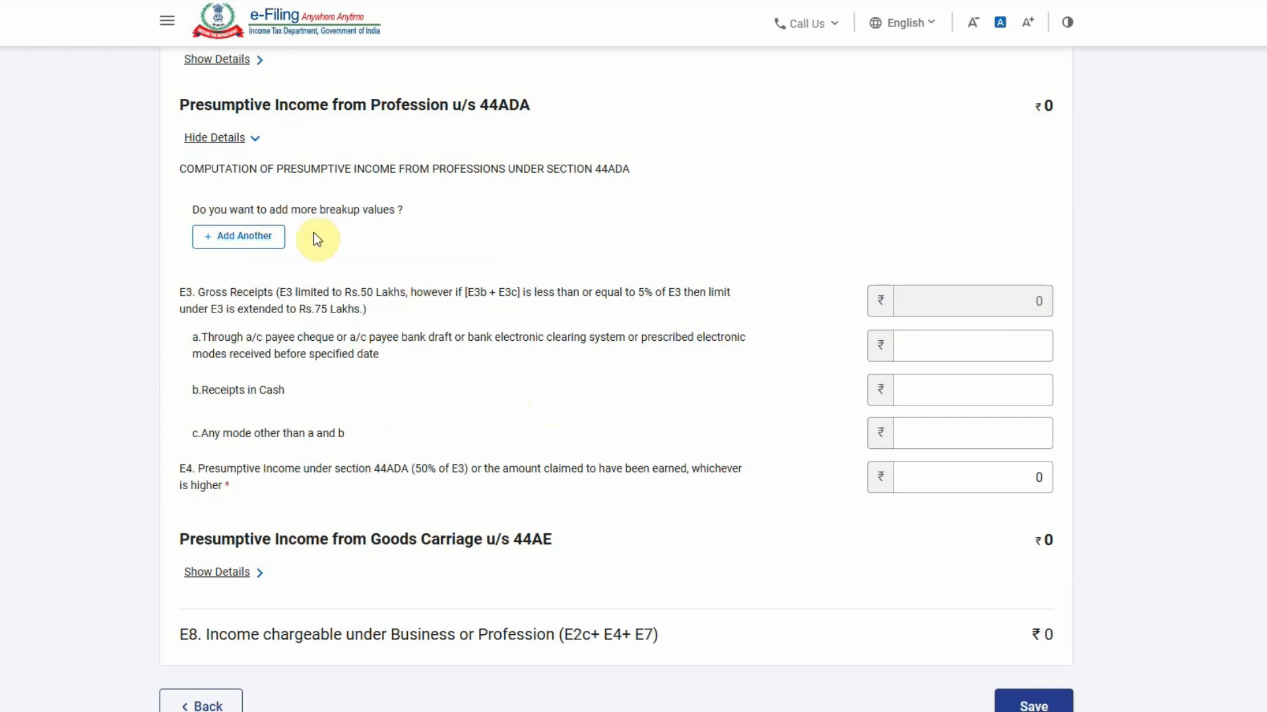
click(230, 237)
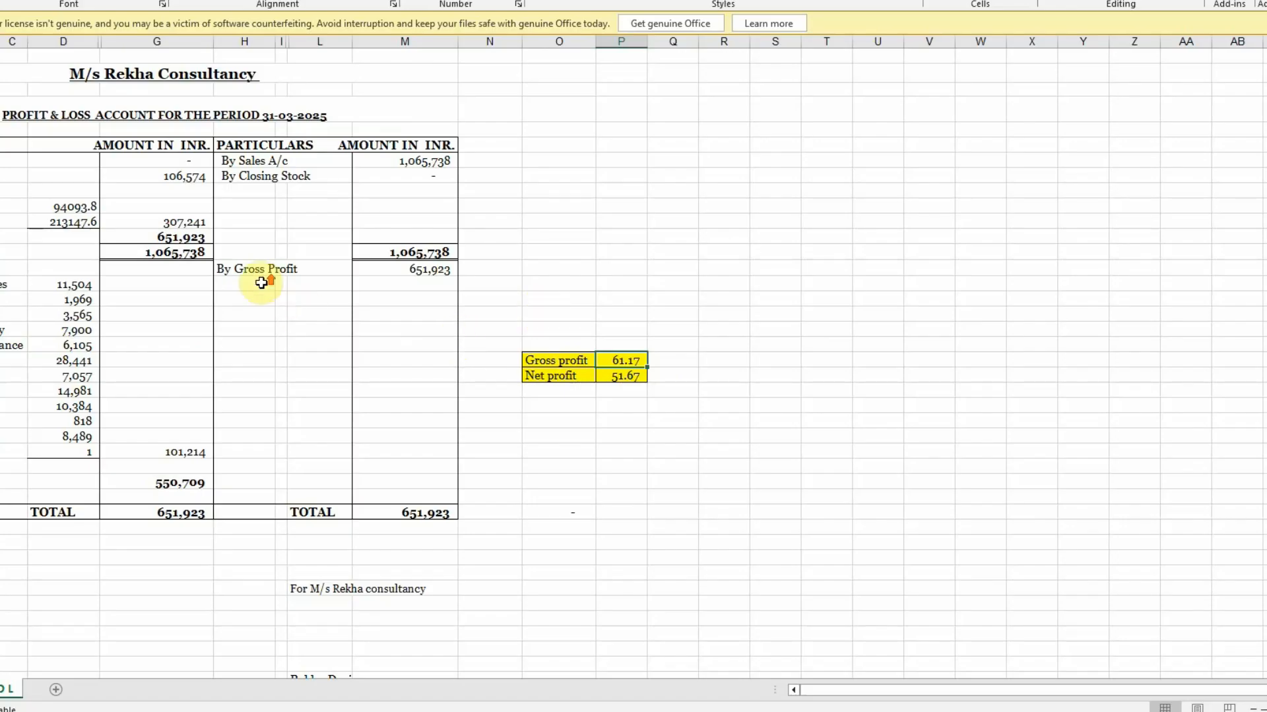
click(128, 76)
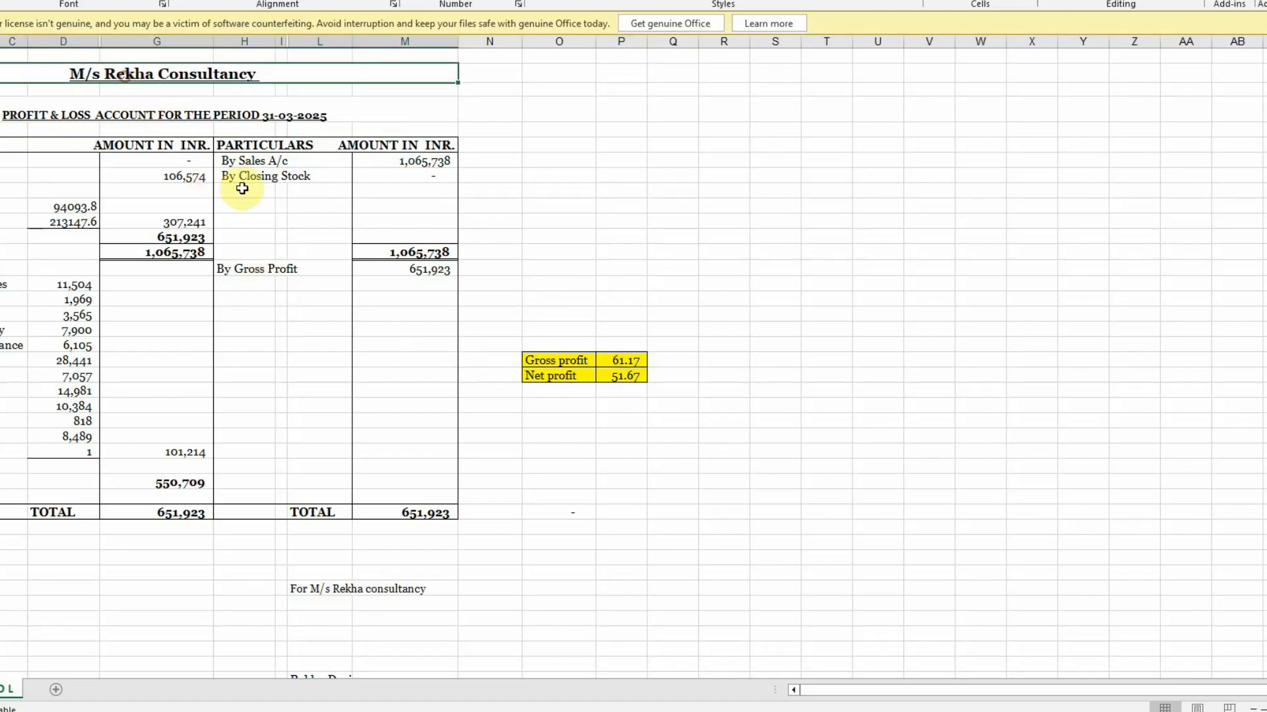
key(ctrl+c)
Save the 44ADA entry with the firm's name and business code 16002 (accounting, book-keeping, auditing)
key(alt+Tab)
click(294, 291)
key(ctrl+v)
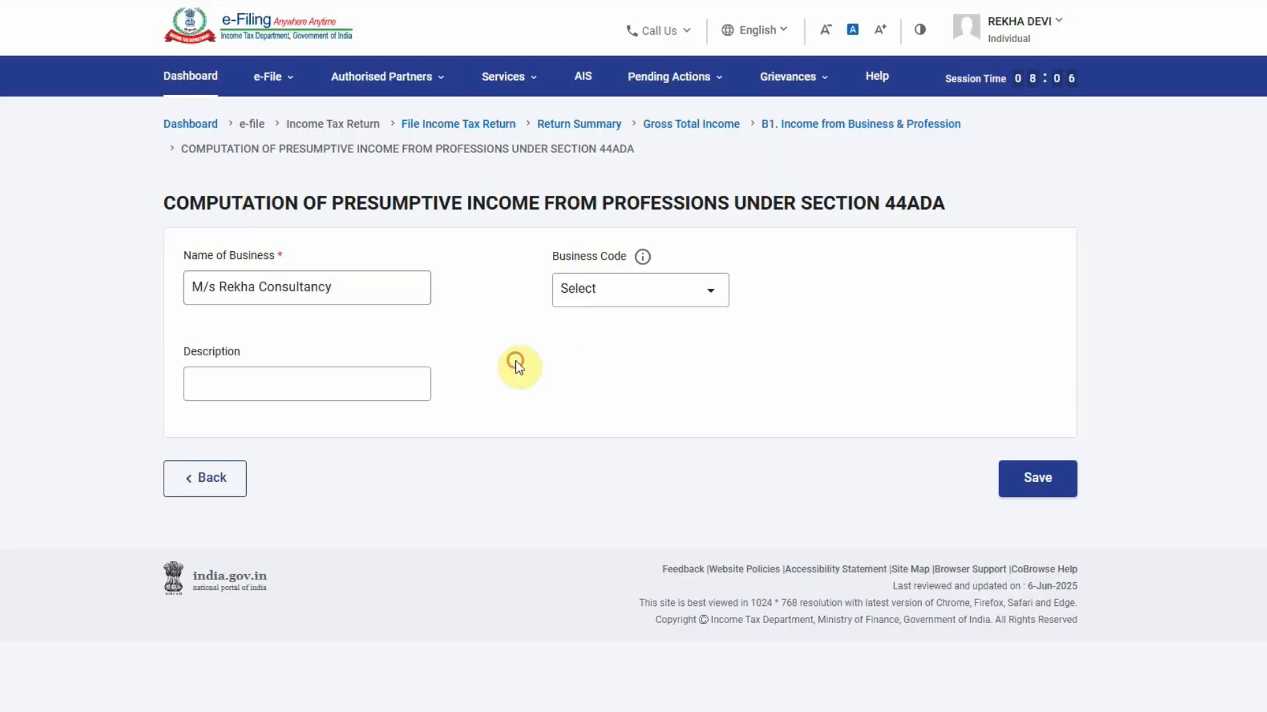
click(635, 294)
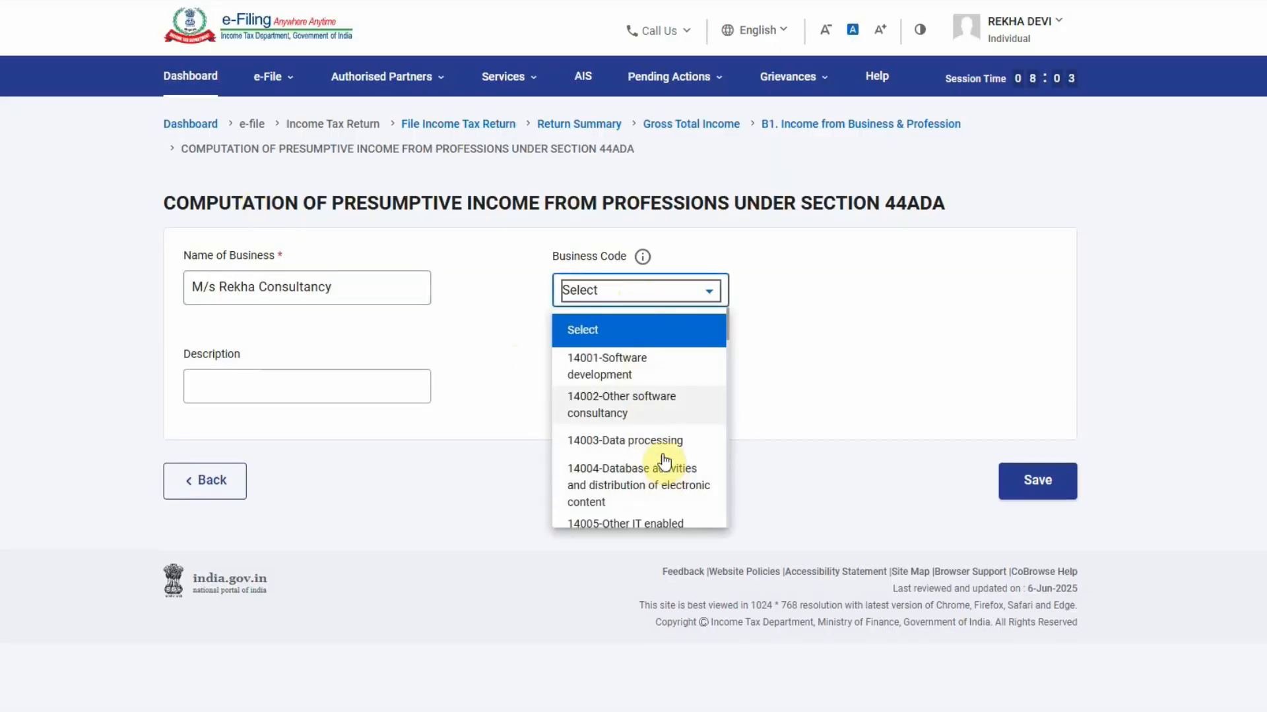
scroll(704, 485, down, 1)
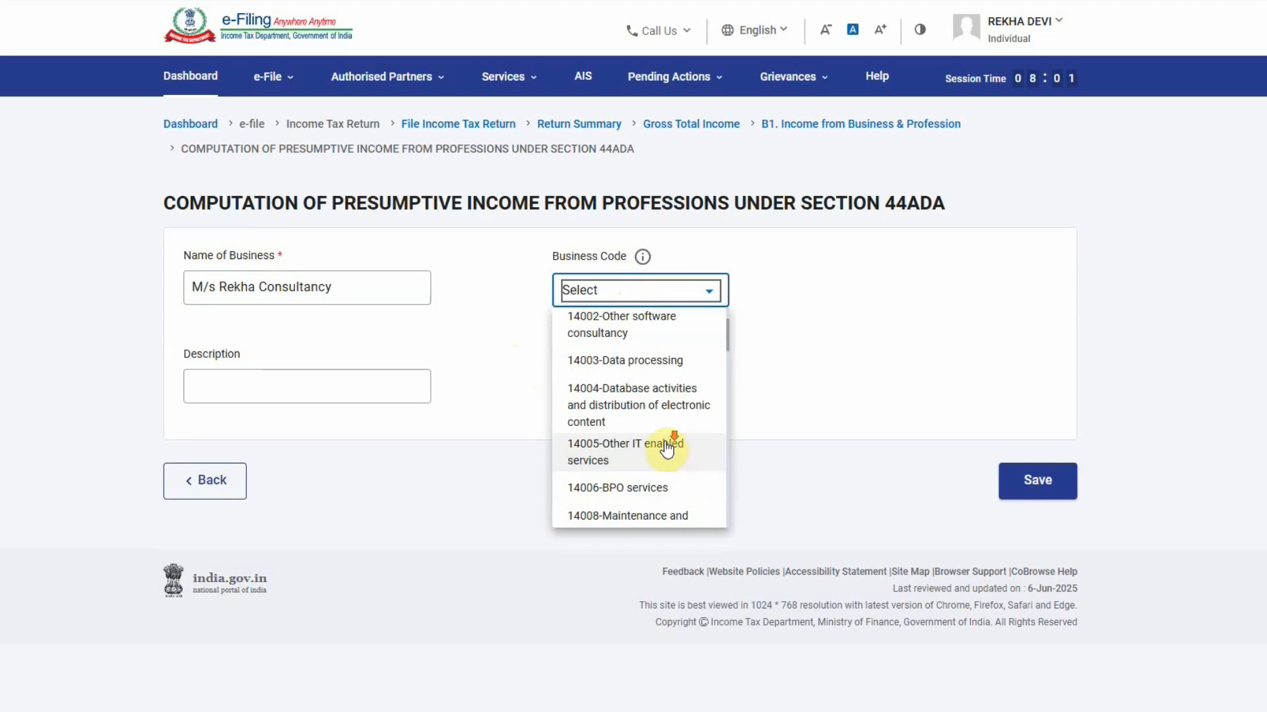
scroll(671, 446, down, 1)
scroll(681, 456, down, 1)
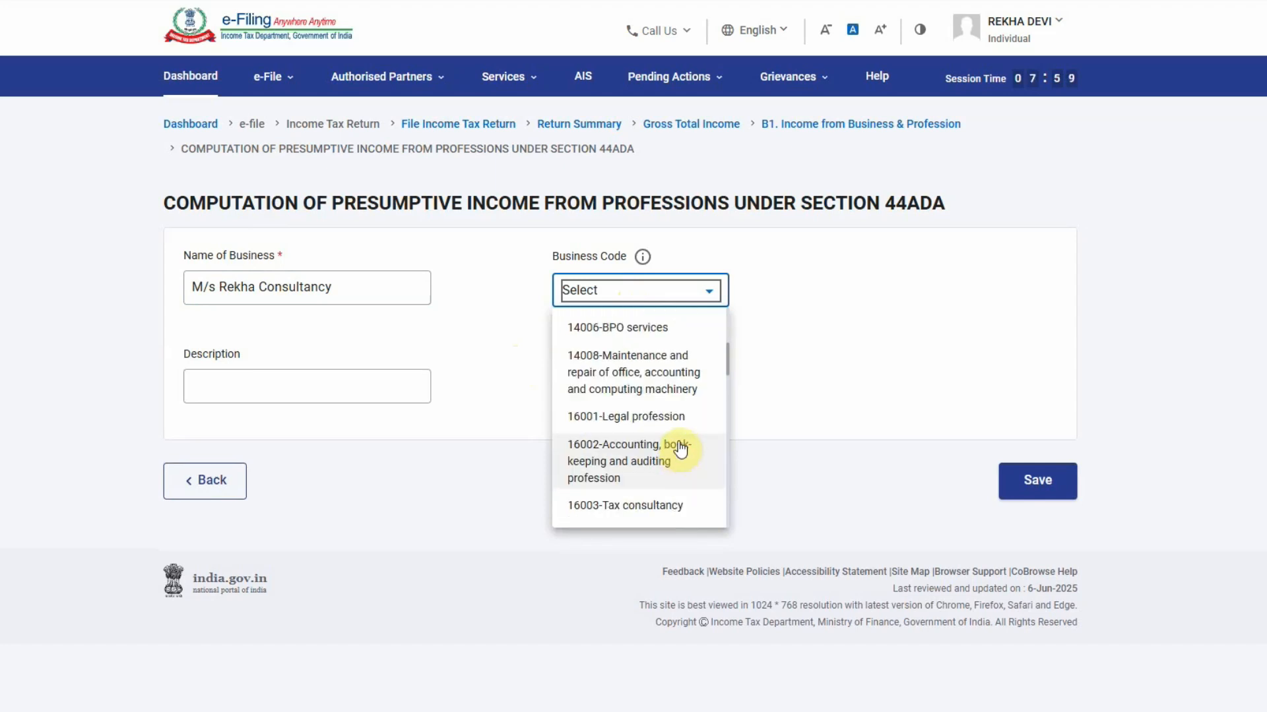
click(675, 450)
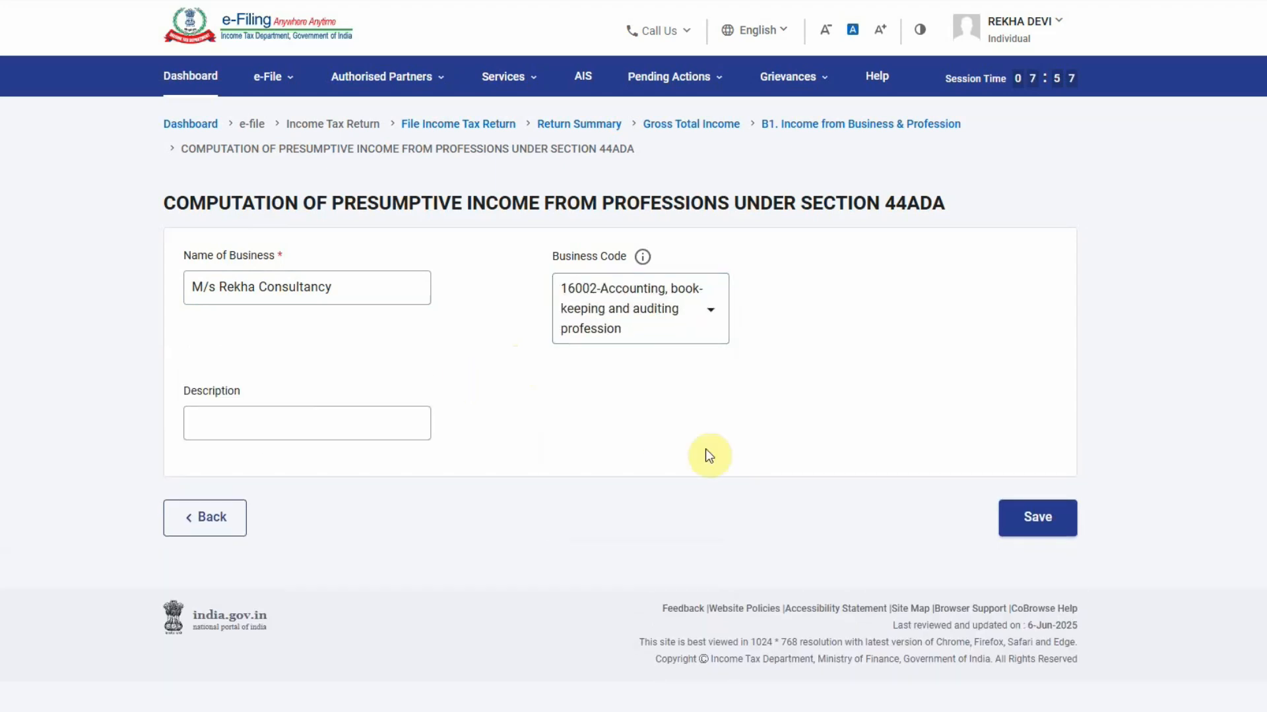
click(1036, 518)
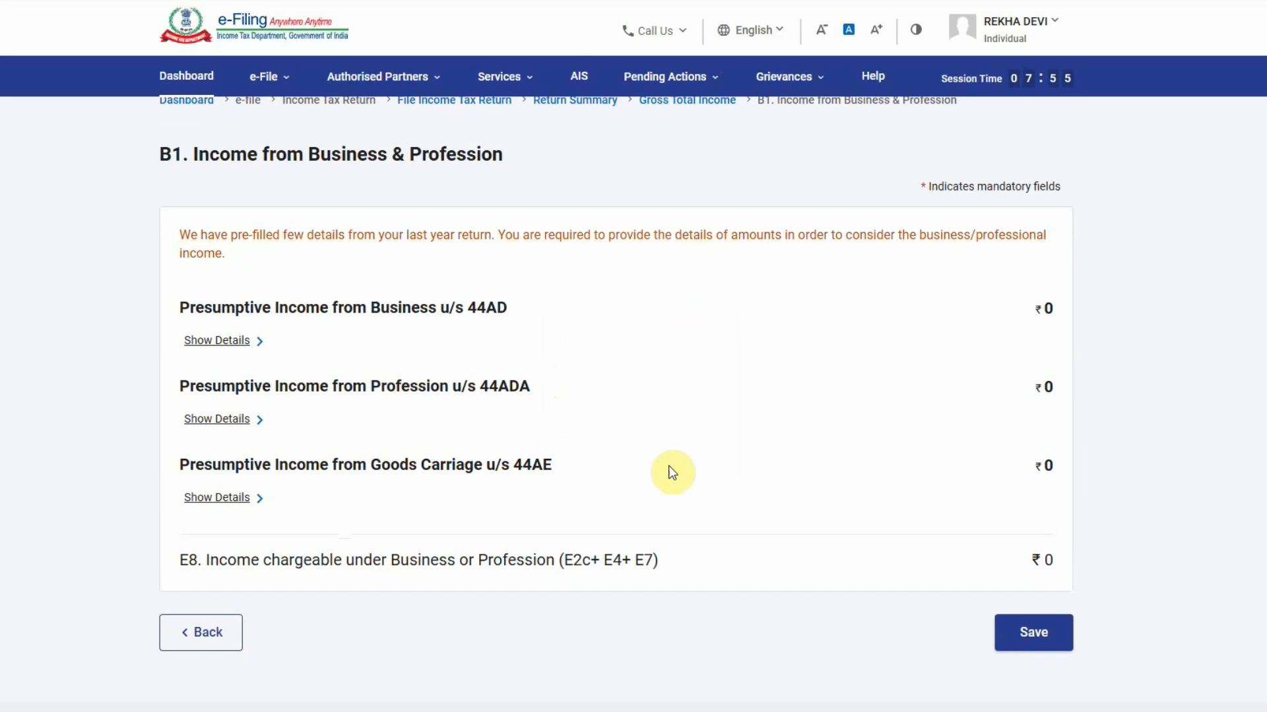
Expand 44ADA to see the saved 16002 entry and review the E3 cash receipts and Rs.75 Lakhs limit
click(219, 419)
scroll(470, 420, down, 3)
scroll(475, 425, down, 2)
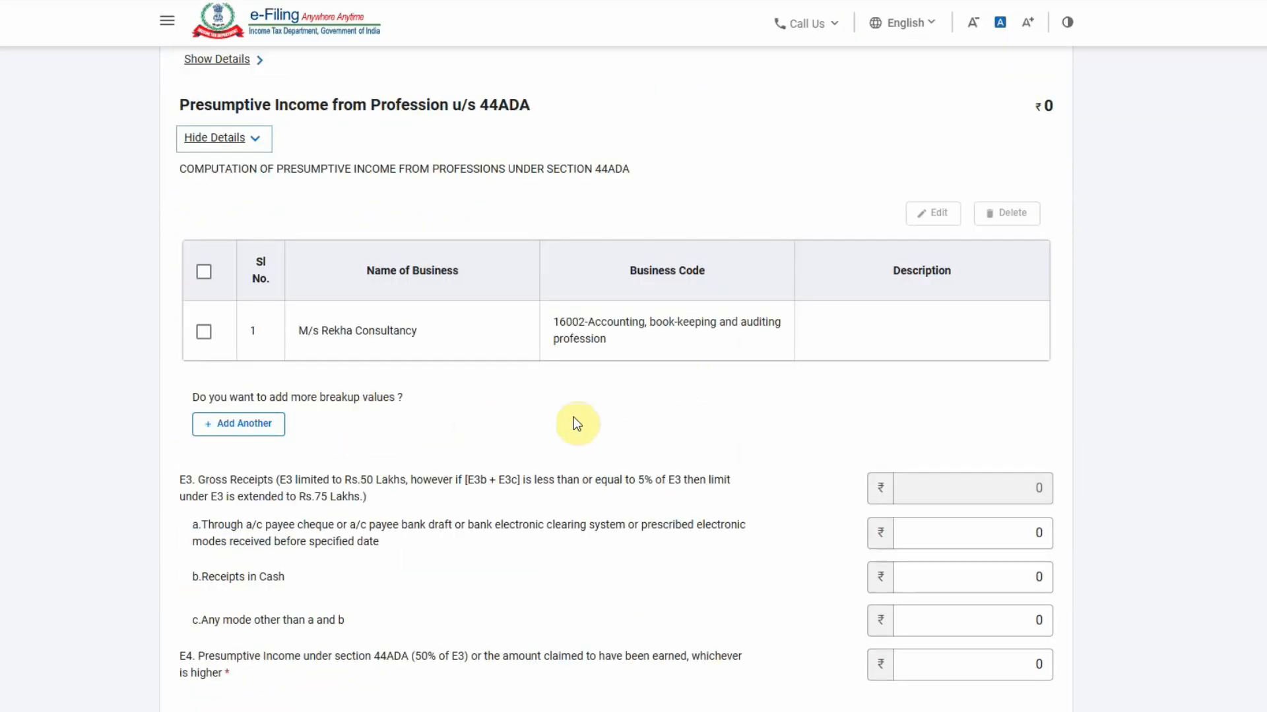
scroll(660, 422, down, 4)
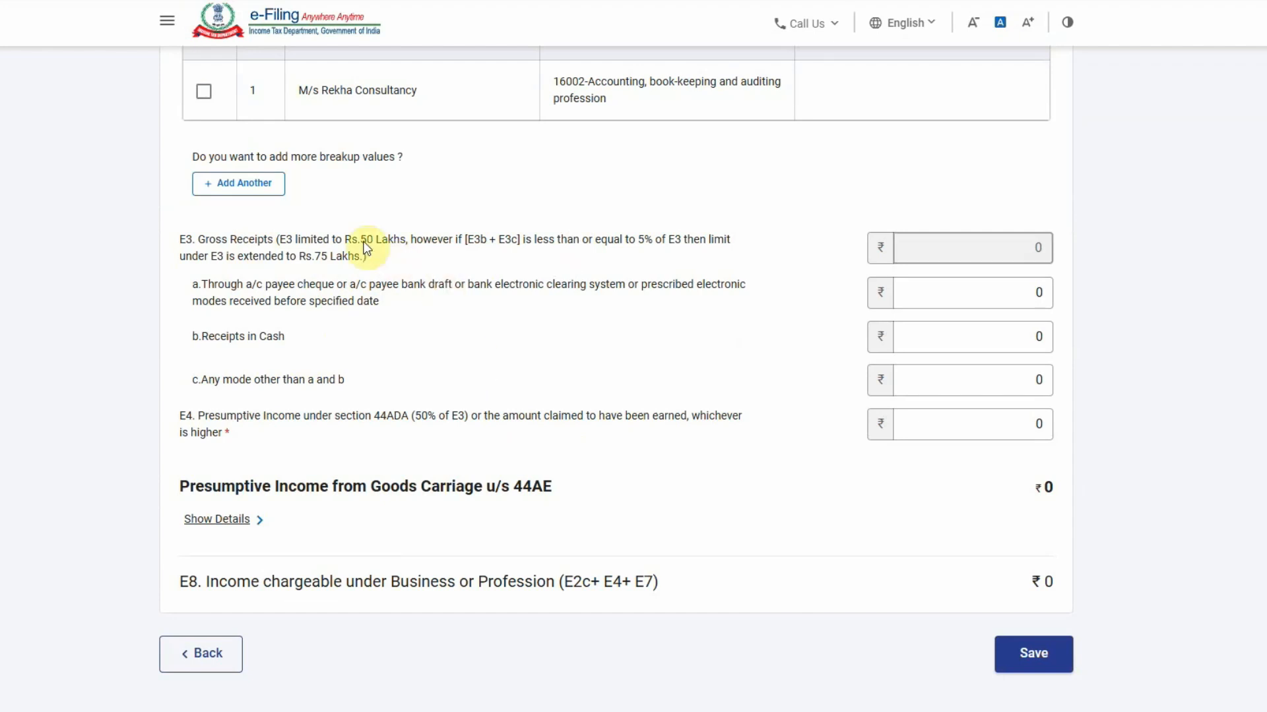
drag(205, 334, 272, 336)
drag(277, 257, 384, 272)
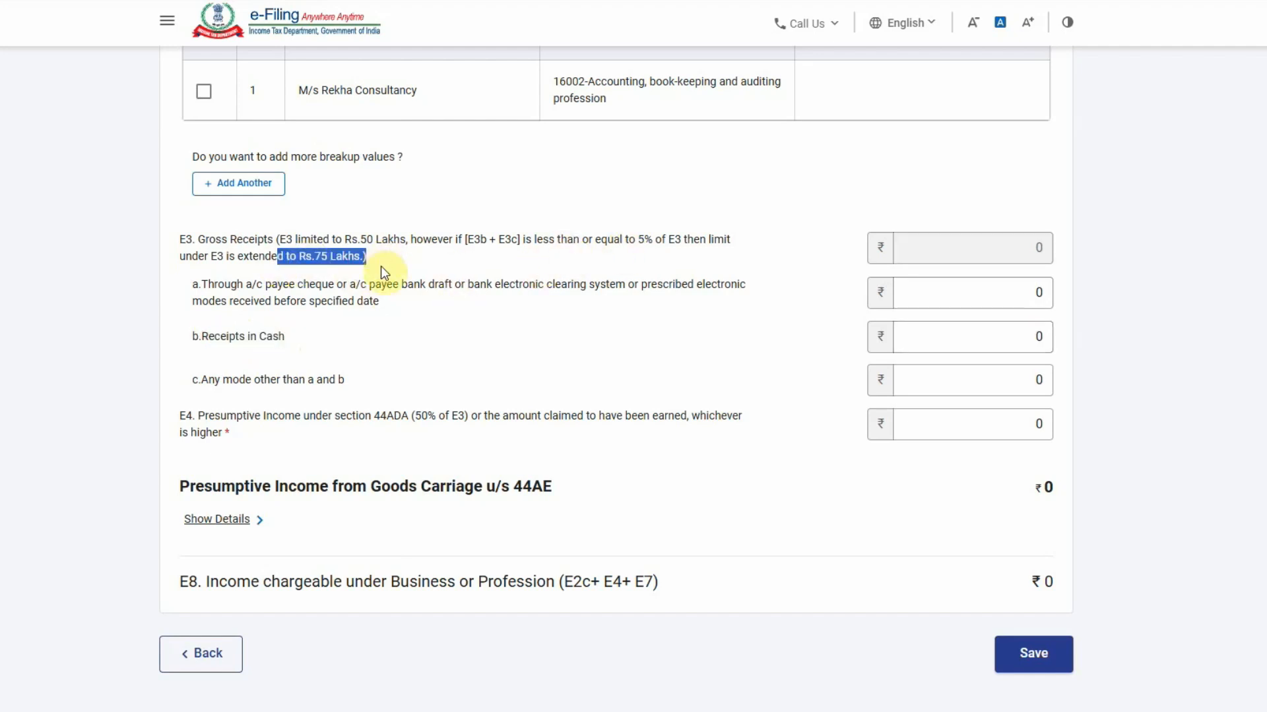
click(378, 361)
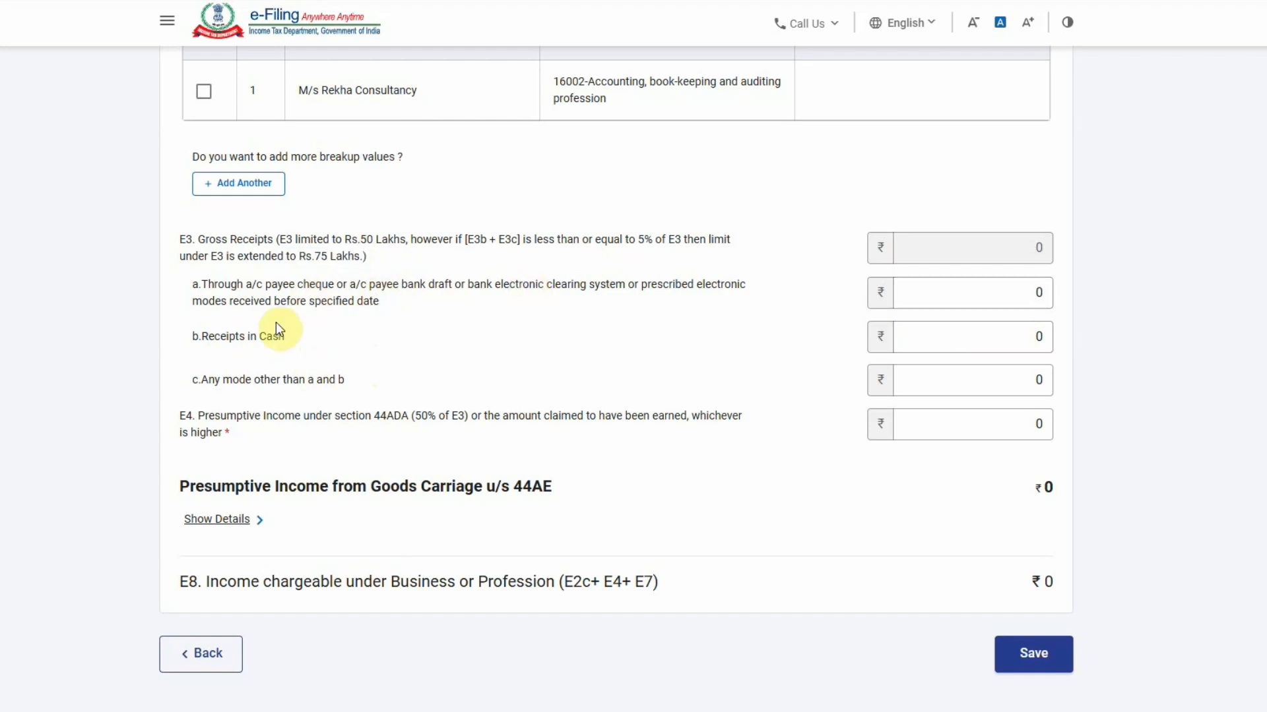
drag(208, 341, 286, 341)
Enter 1065738 as receipts in cash, copied from the P&L sheet's sales figure
drag(932, 342, 1100, 344)
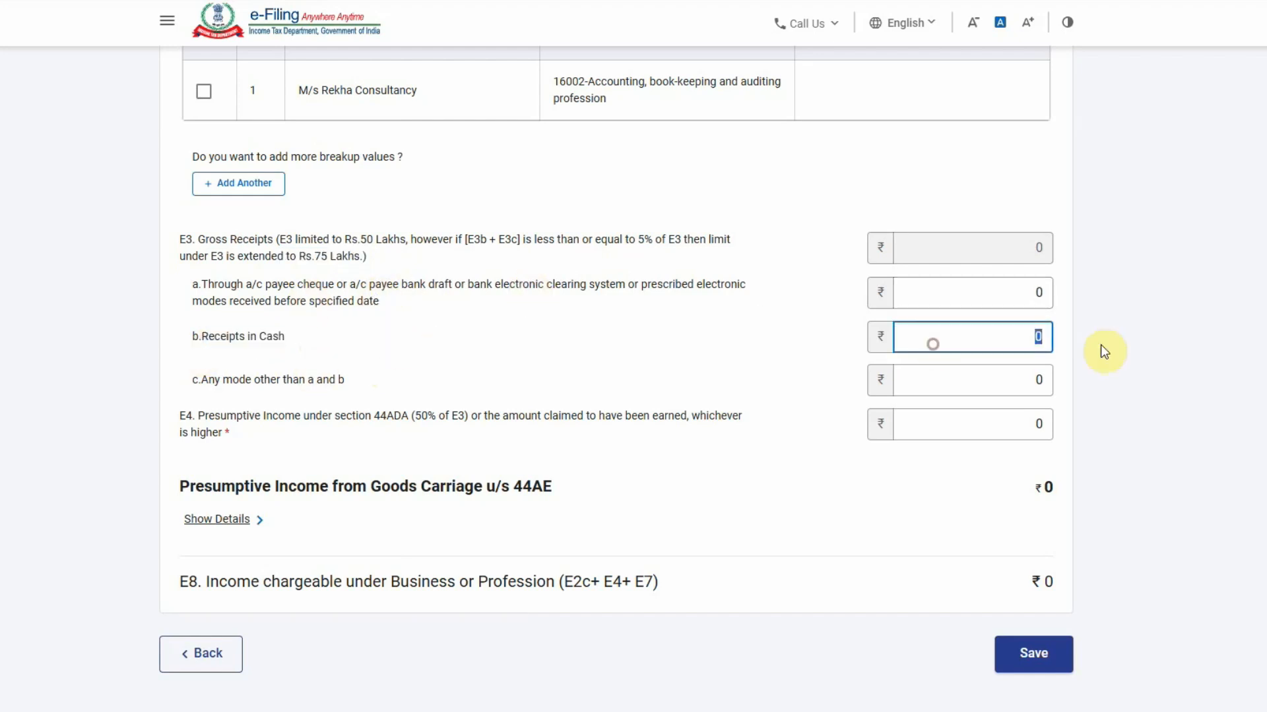
key(alt+Tab)
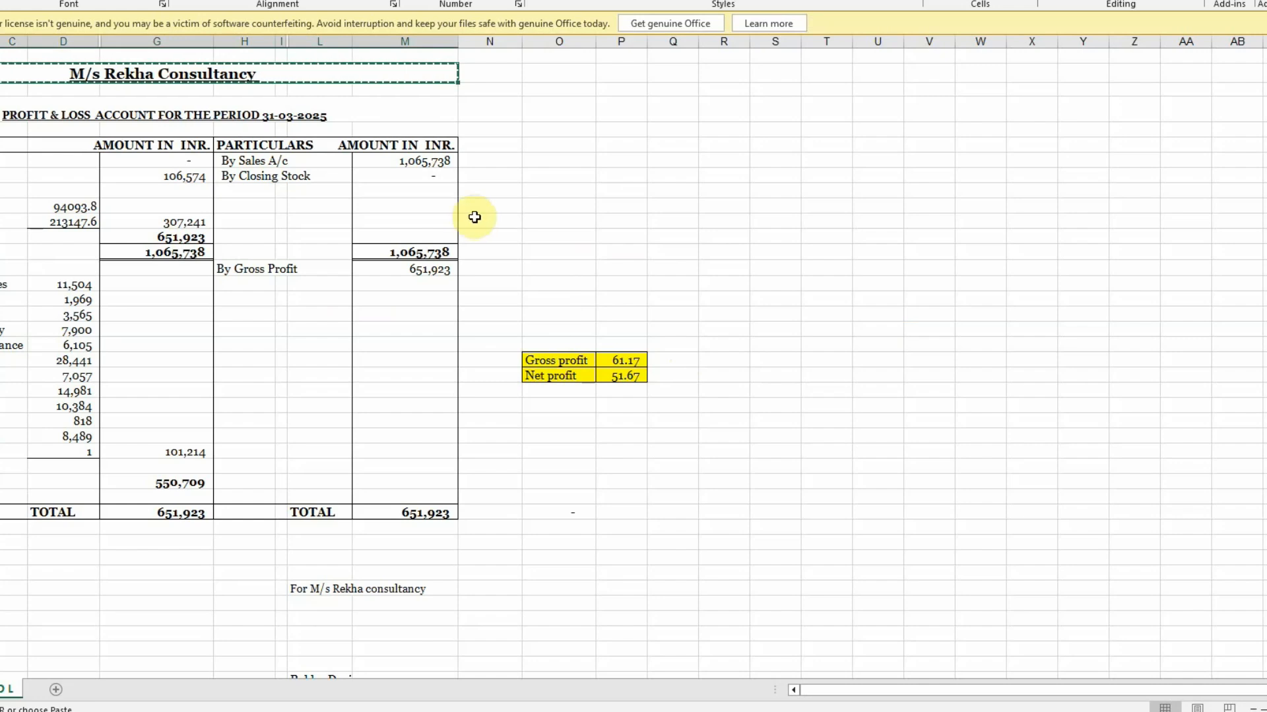
key(alt+Tab)
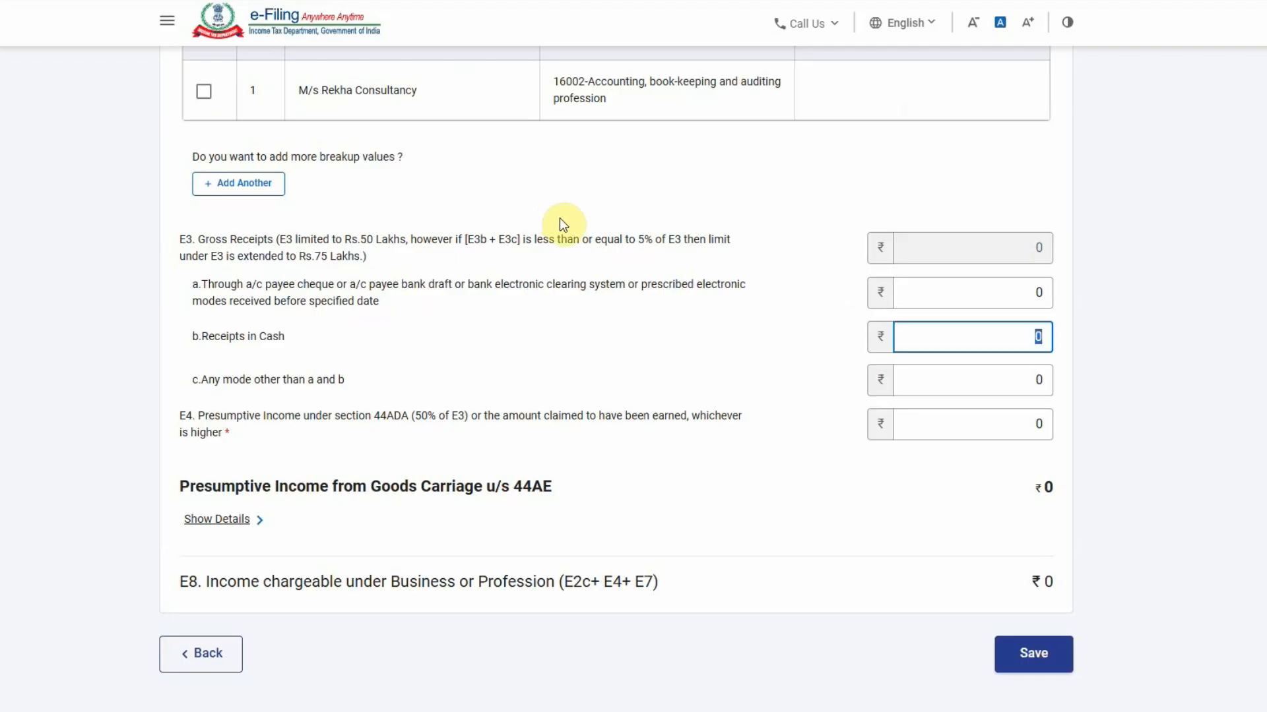
key(ctrl+v)
Set E4 presumptive income under 44ADA to the 550,709 net profit, making E8 ₹5,50,709
click(955, 419)
key(alt+Tab)
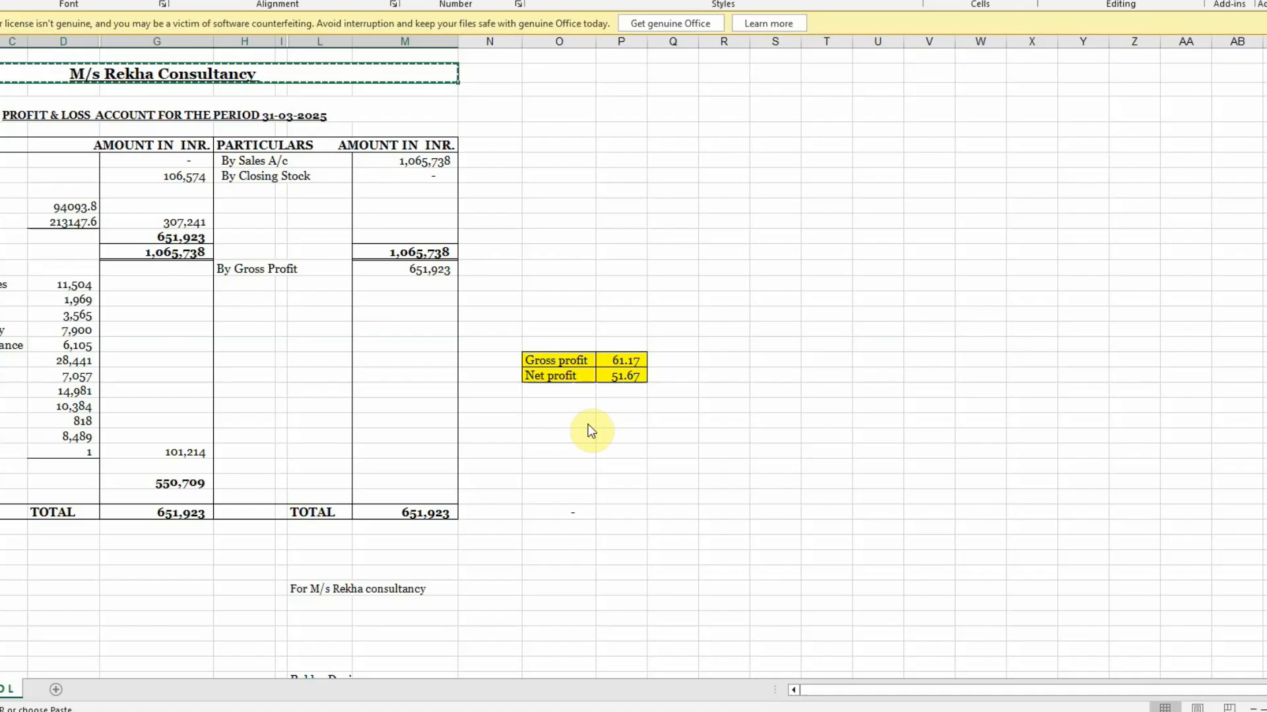
click(177, 482)
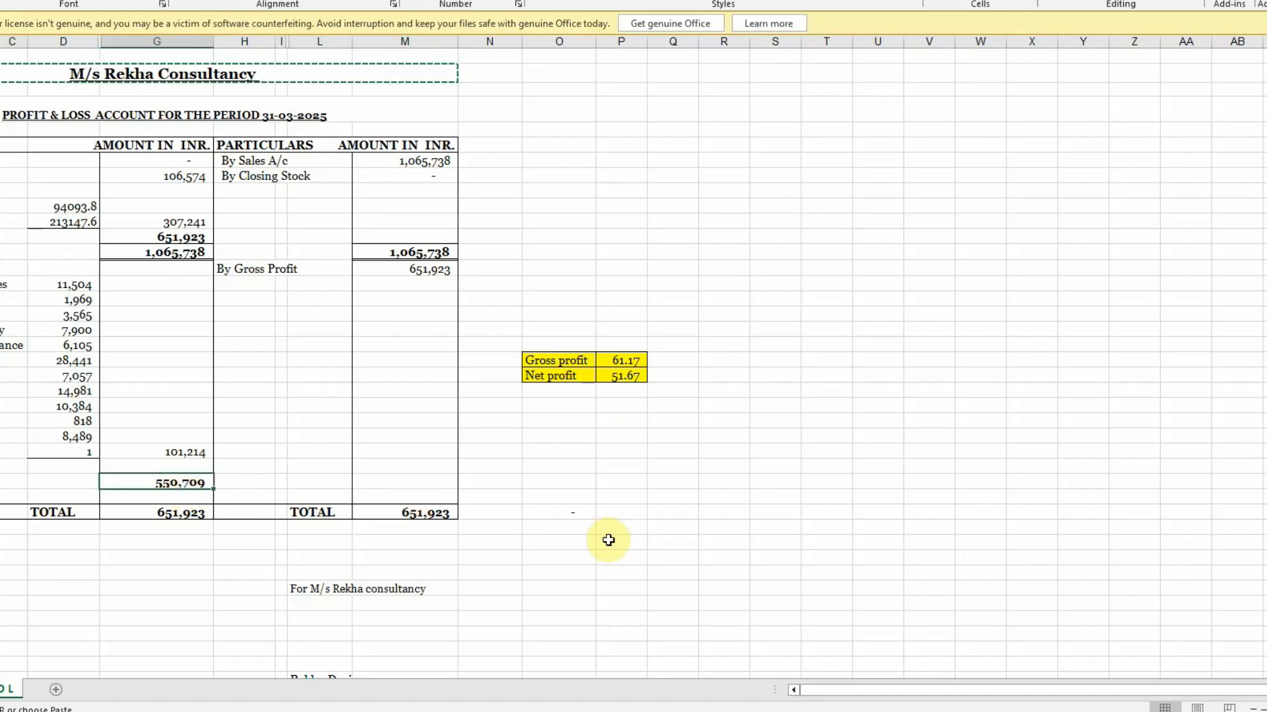
key(alt+Tab)
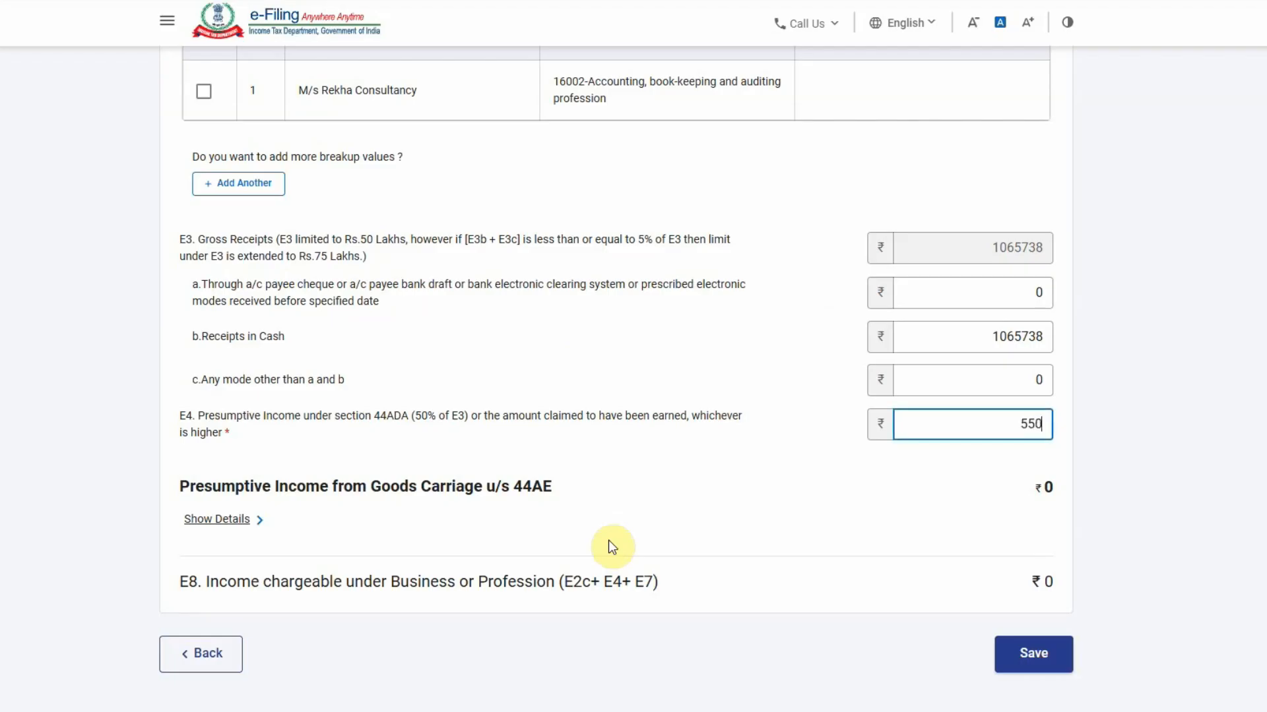
click(712, 521)
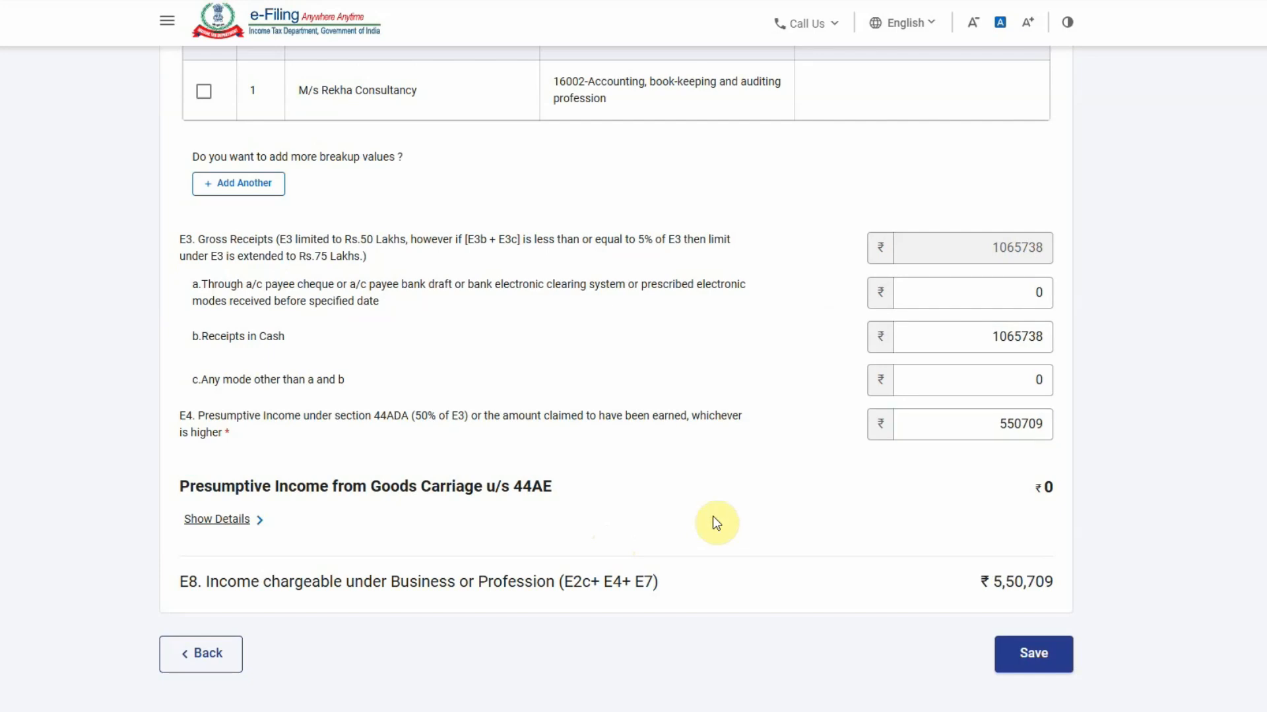
Cross-check the 550,709 net profit on the P&L sheet against the e-Filing form
key(alt+Tab)
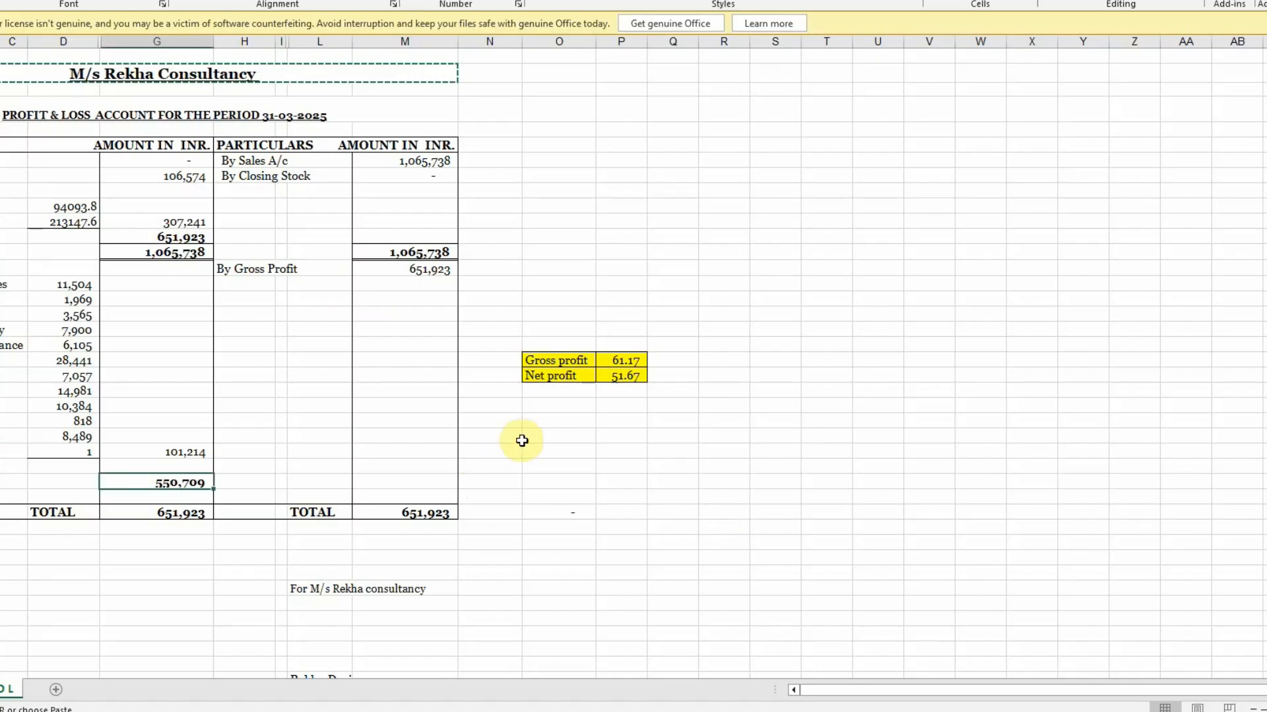
click(625, 378)
click(180, 485)
key(alt+Tab)
key(alt+Tab)
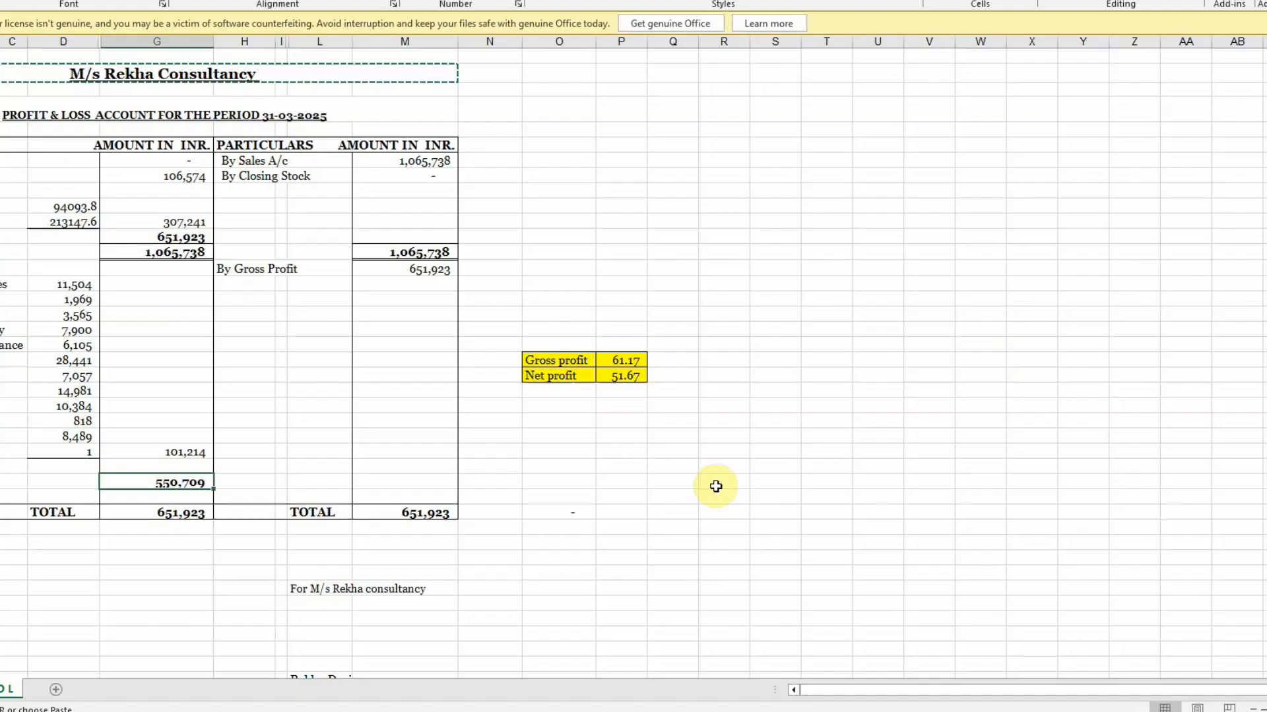
key(alt+Tab)
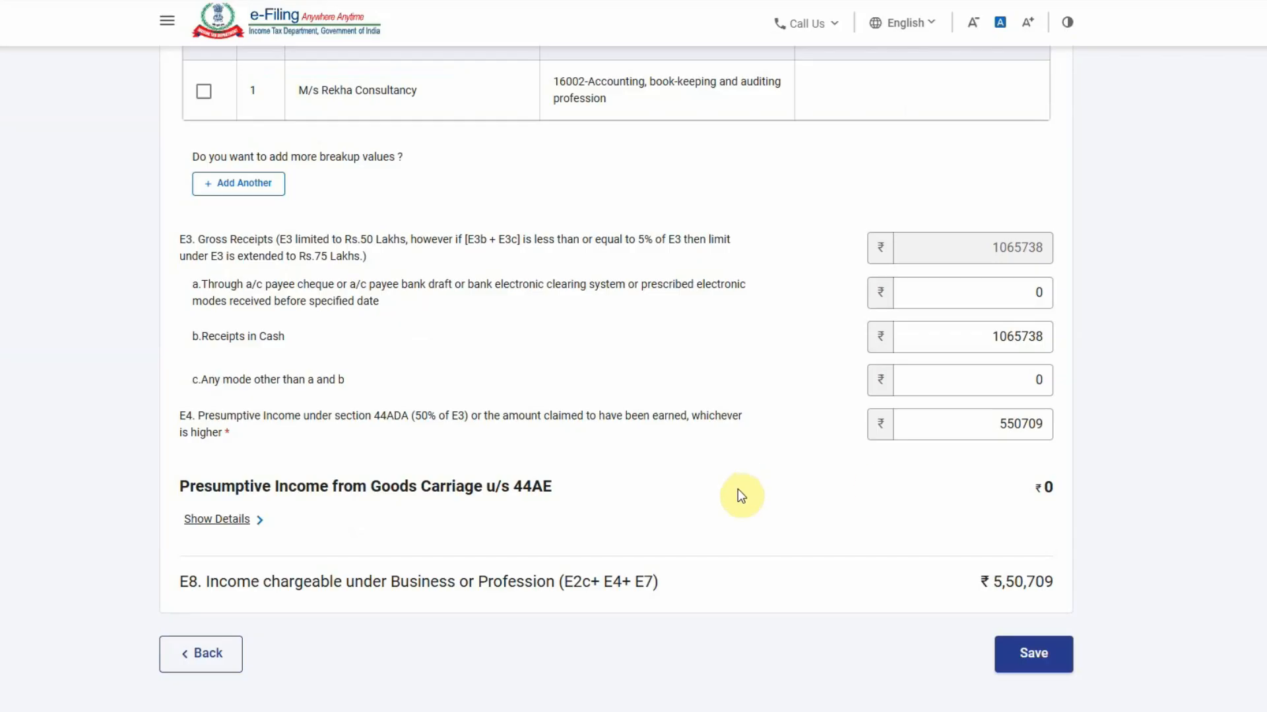
Save the business income so Gross Total Income shows B1 at ₹5,50,709
click(1044, 658)
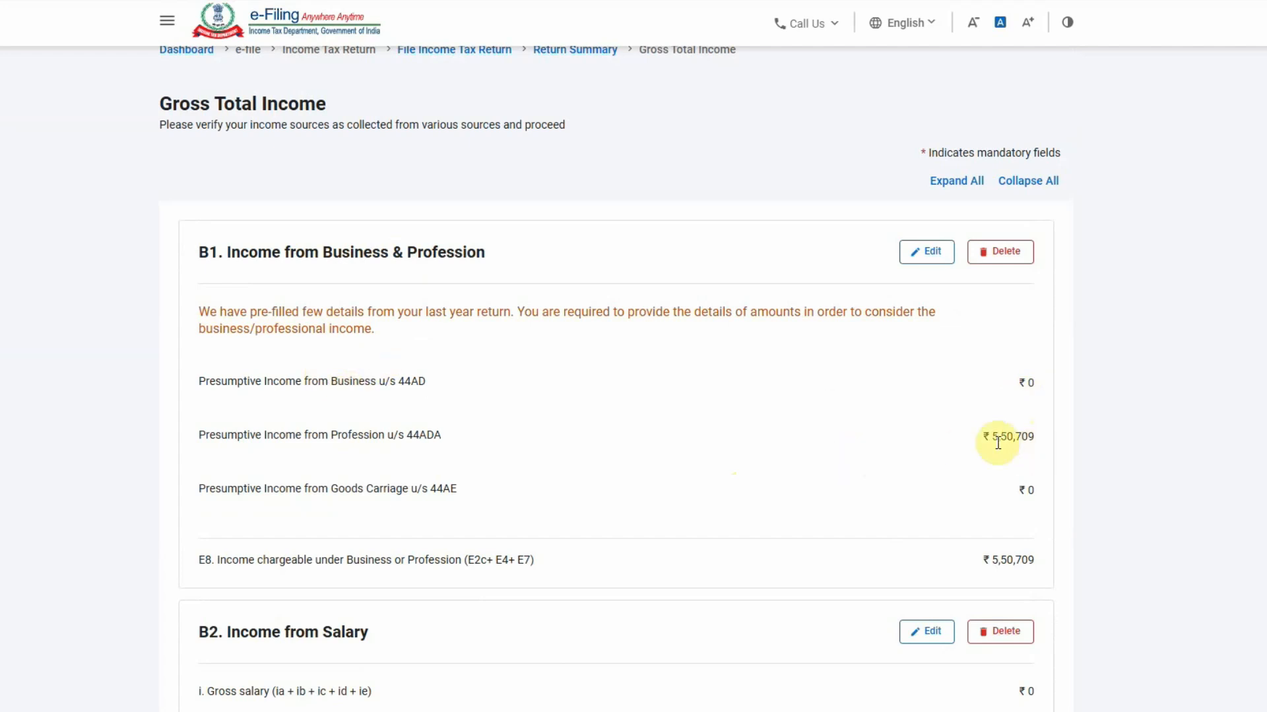
scroll(896, 442, down, 7)
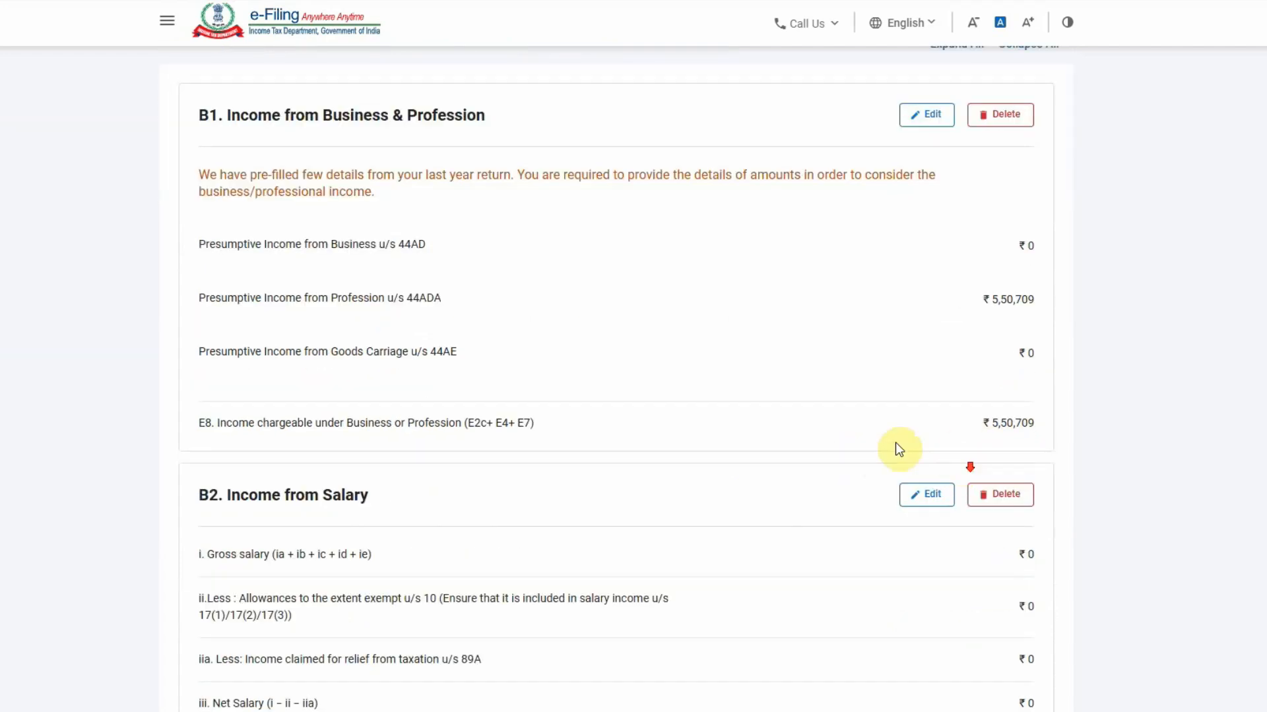
scroll(777, 425, up, 1)
scroll(777, 424, down, 3)
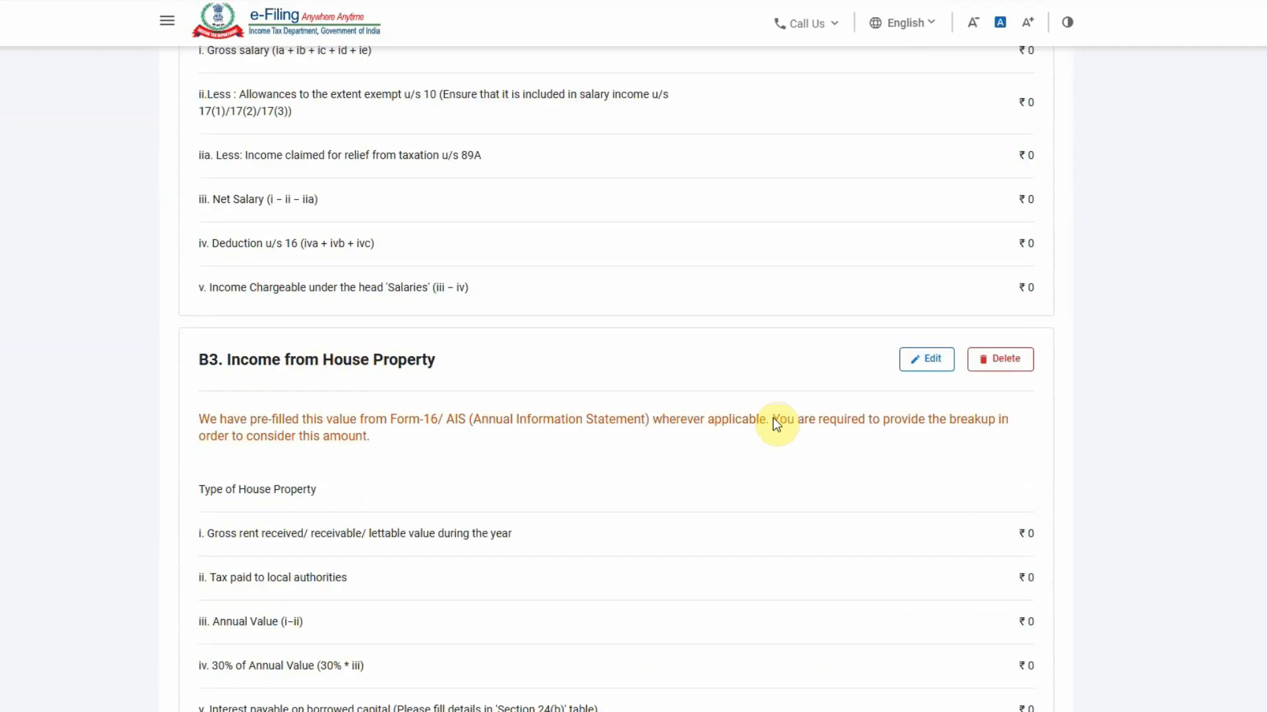
scroll(777, 424, up, 2)
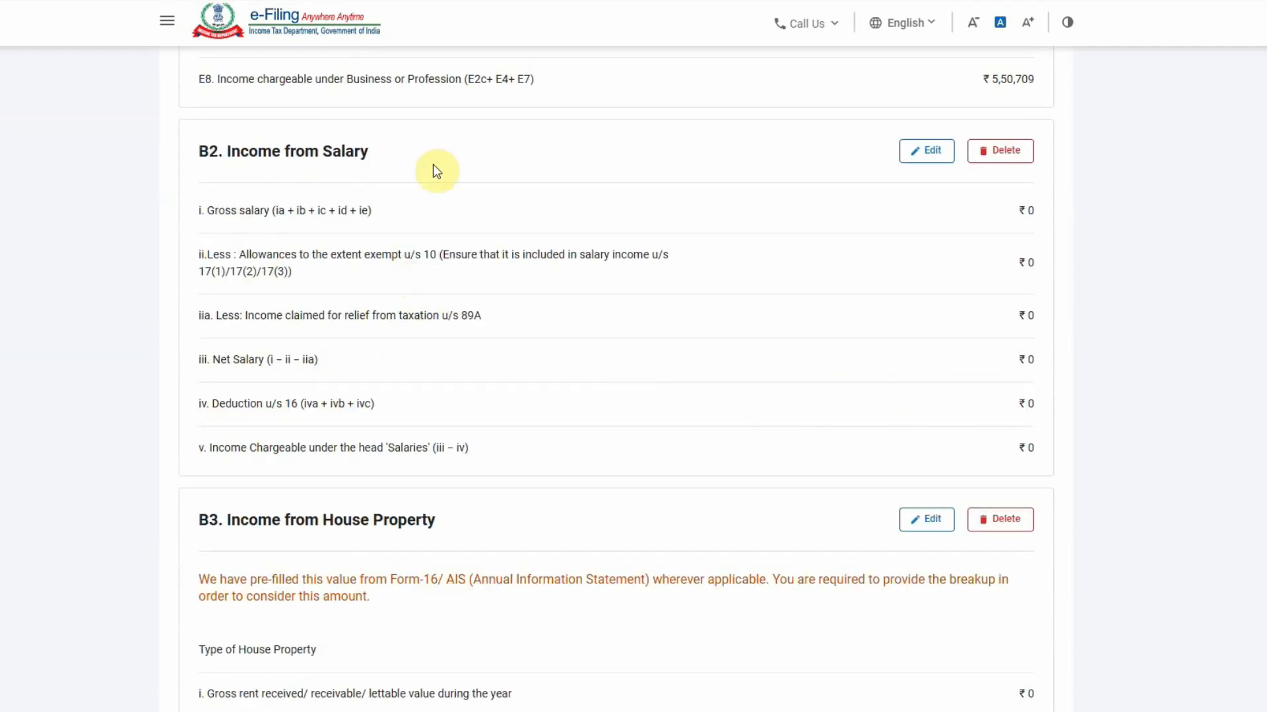
scroll(435, 170, down, 10)
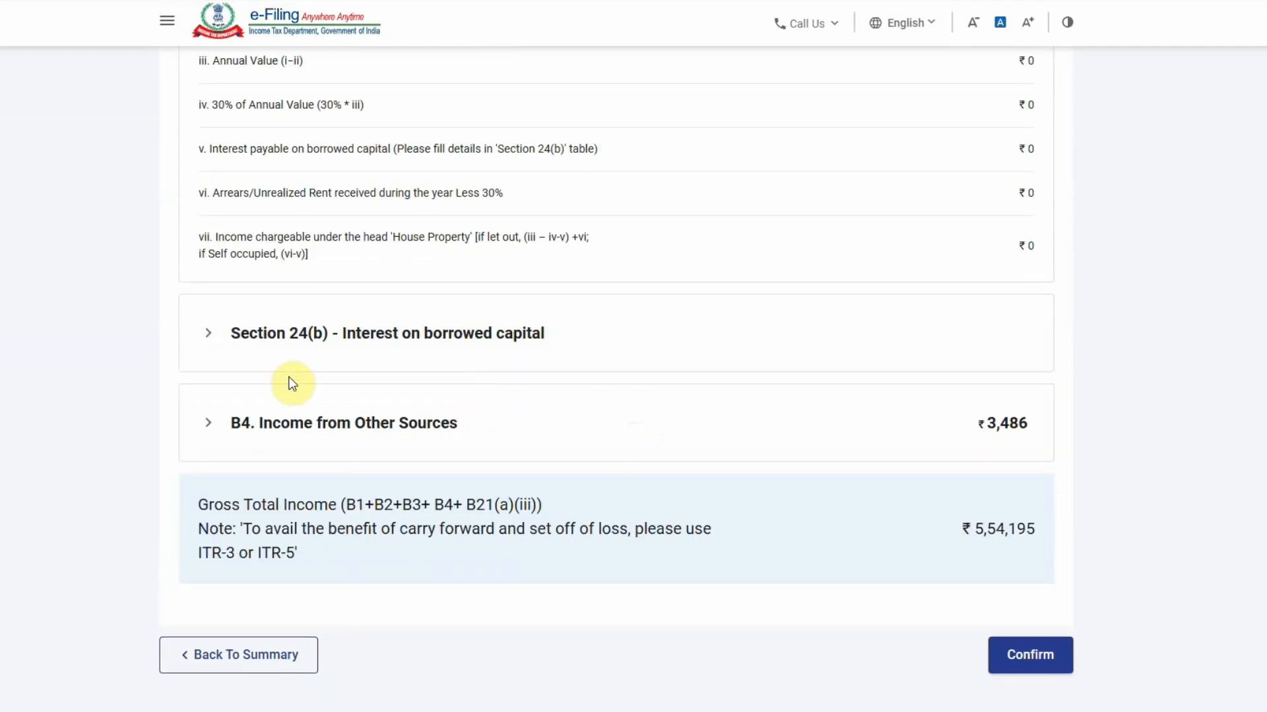
Expand B4 Income from Other Sources and select the ₹3,486 Interest from Deposit row
click(397, 423)
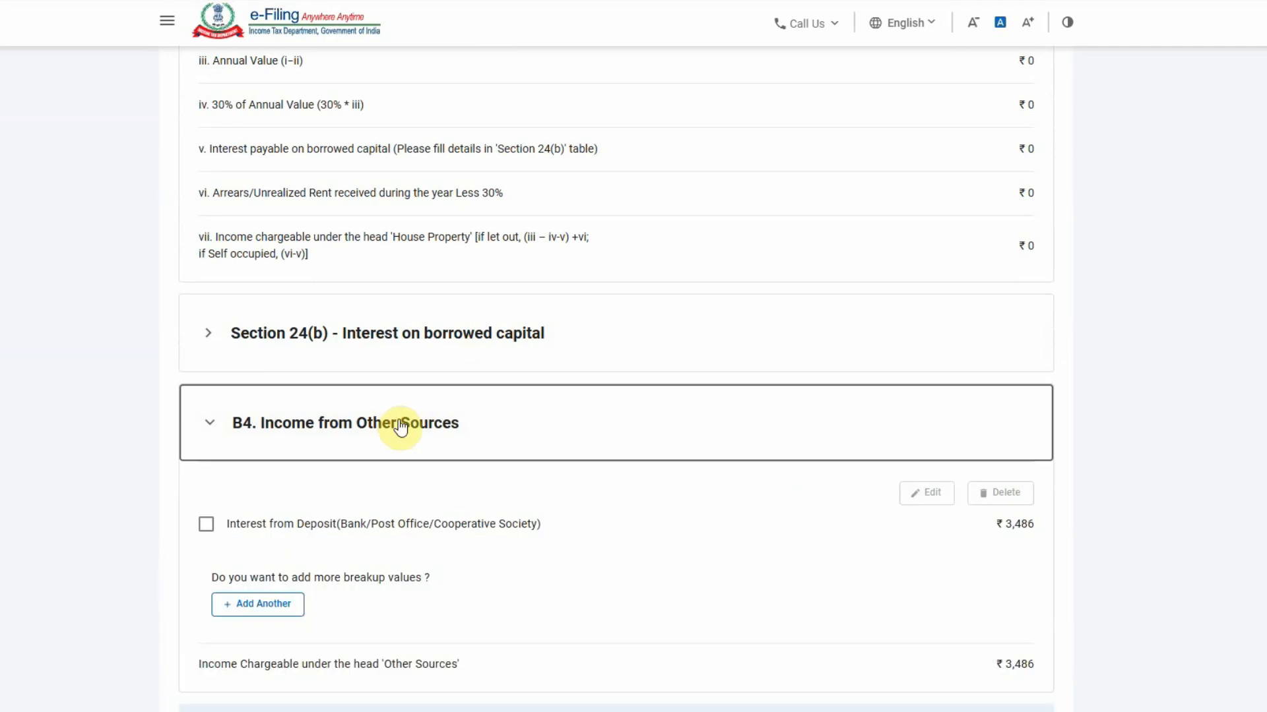
scroll(401, 425, down, 2)
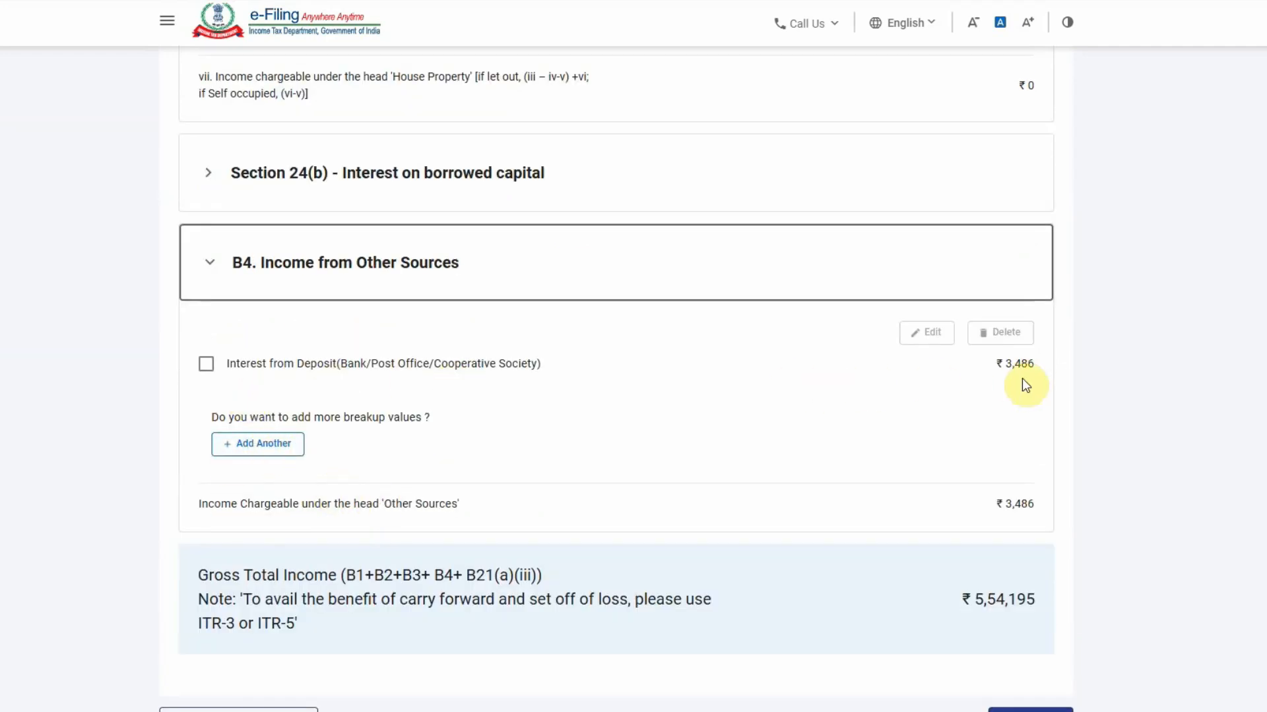
click(206, 364)
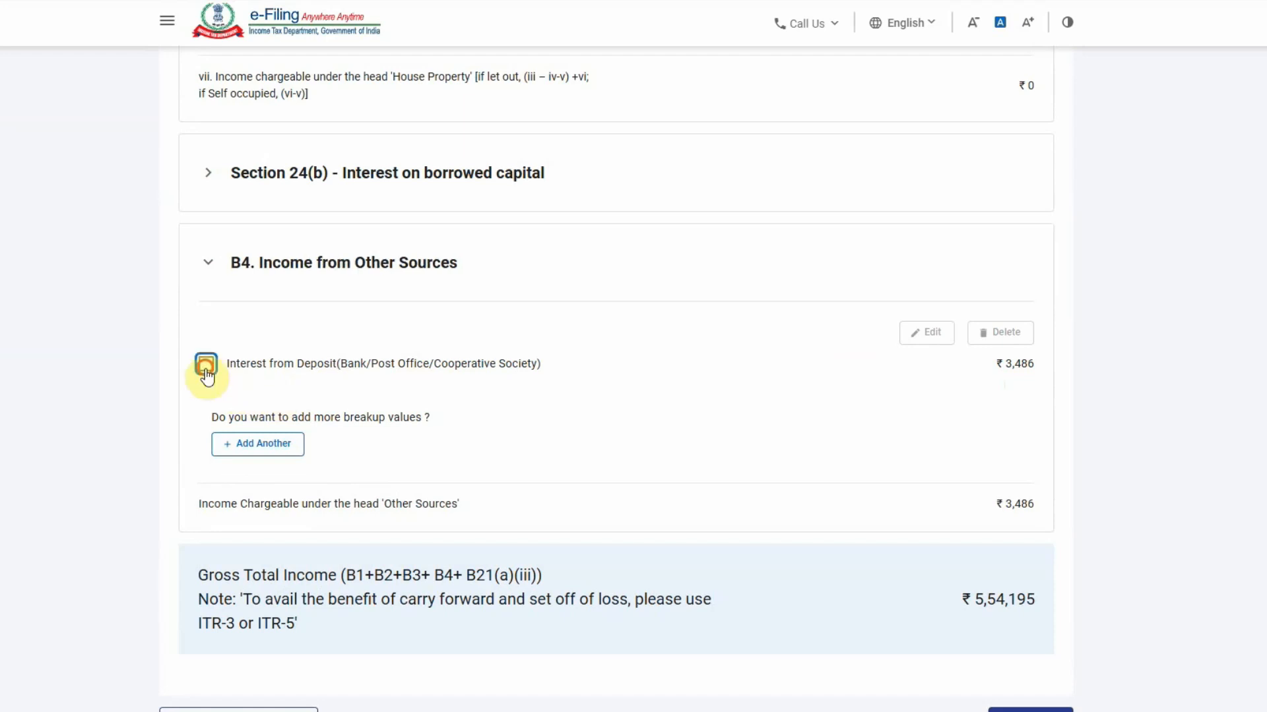
Change the Interest from Deposit amount from 3486 to 2283 and save it
click(924, 337)
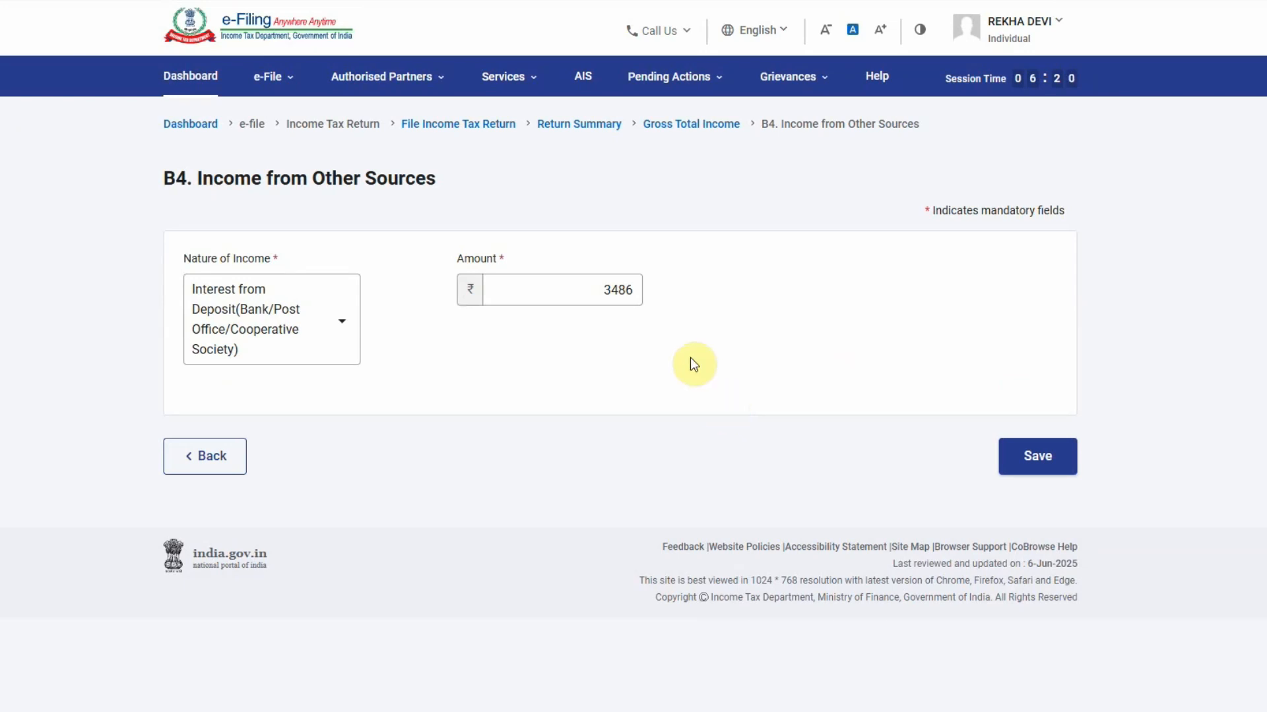
click(580, 295)
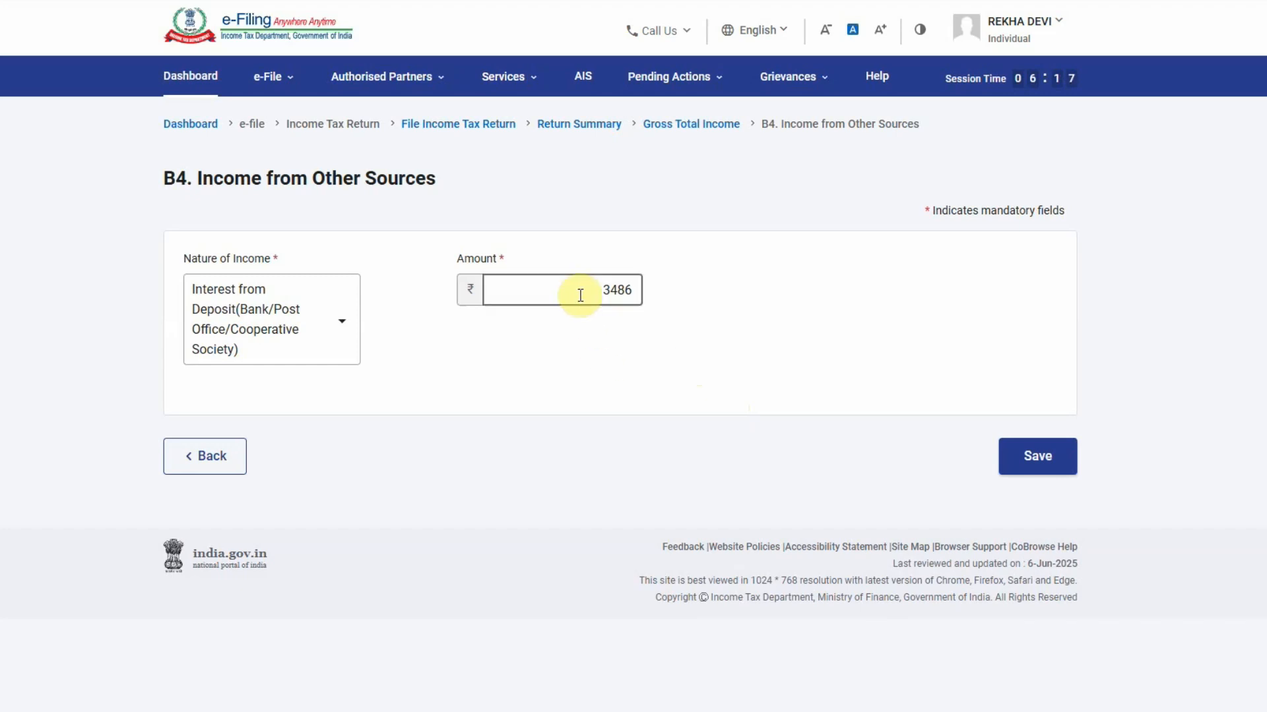
key(BackSpace)
text(2283)
click(686, 307)
click(1037, 456)
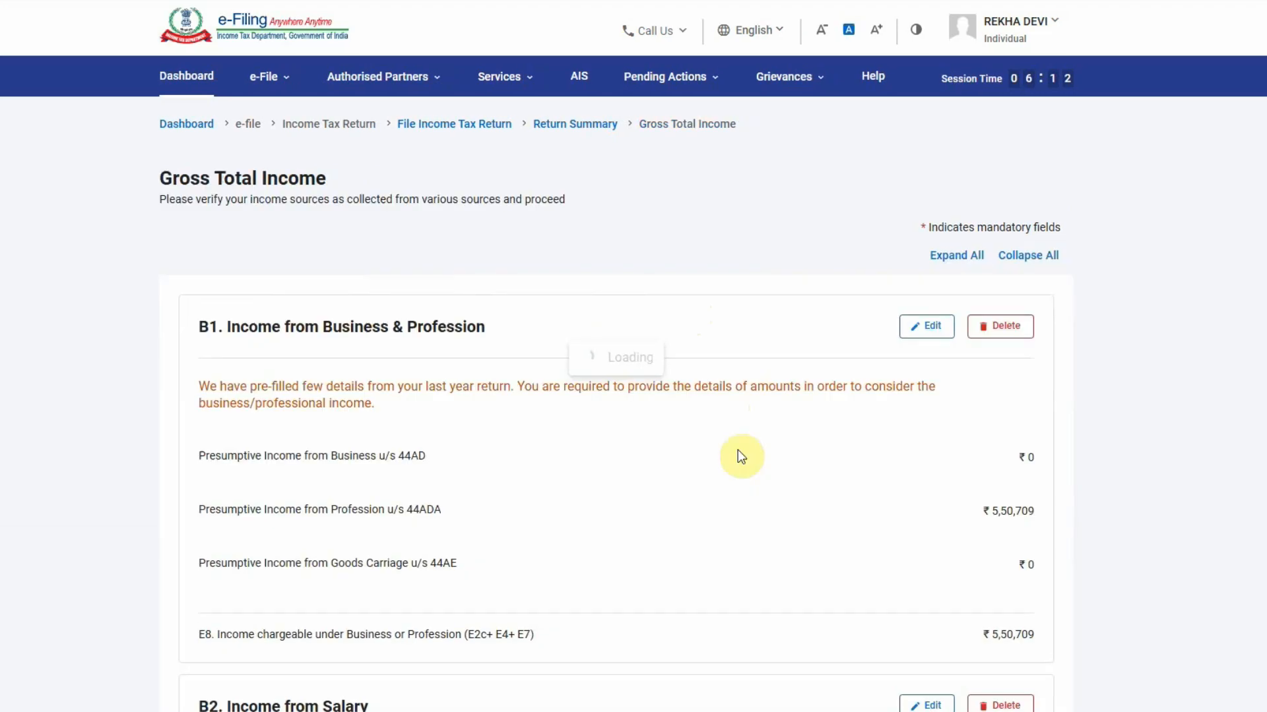
Expand the Income from Other Sources breakdown again to review the revised total
scroll(729, 484, down, 15)
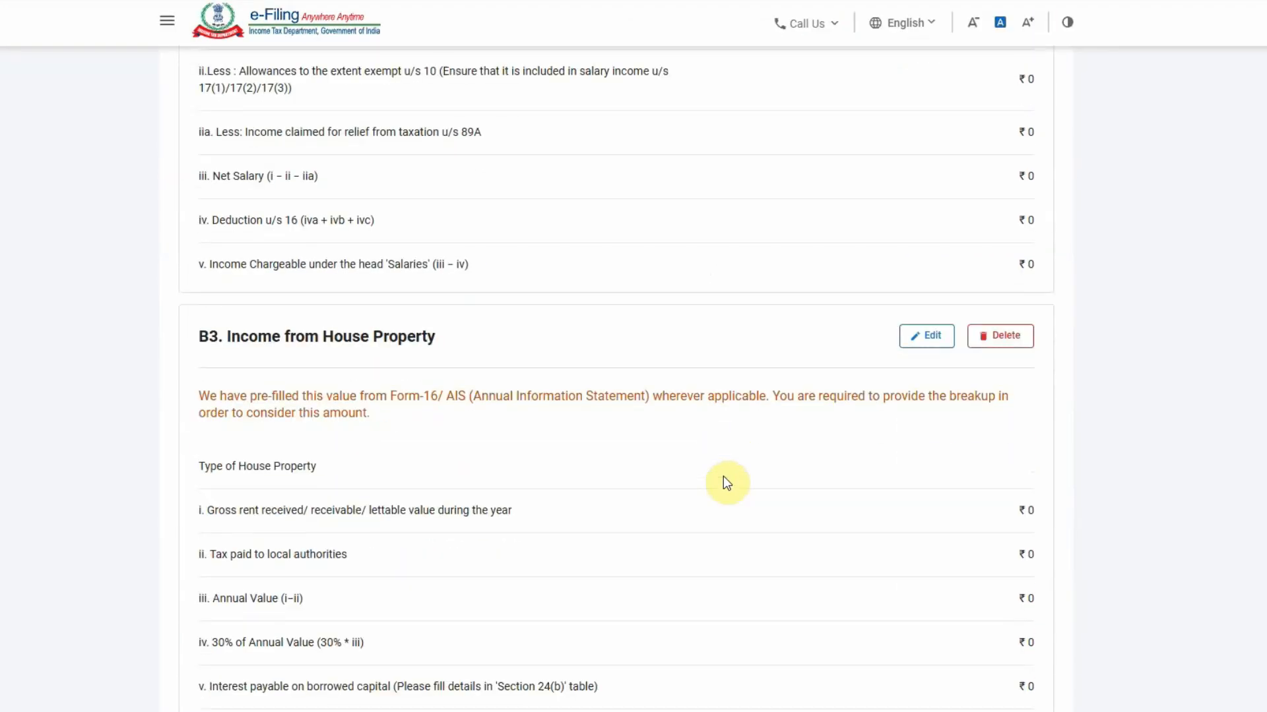
scroll(726, 481, down, 5)
click(294, 356)
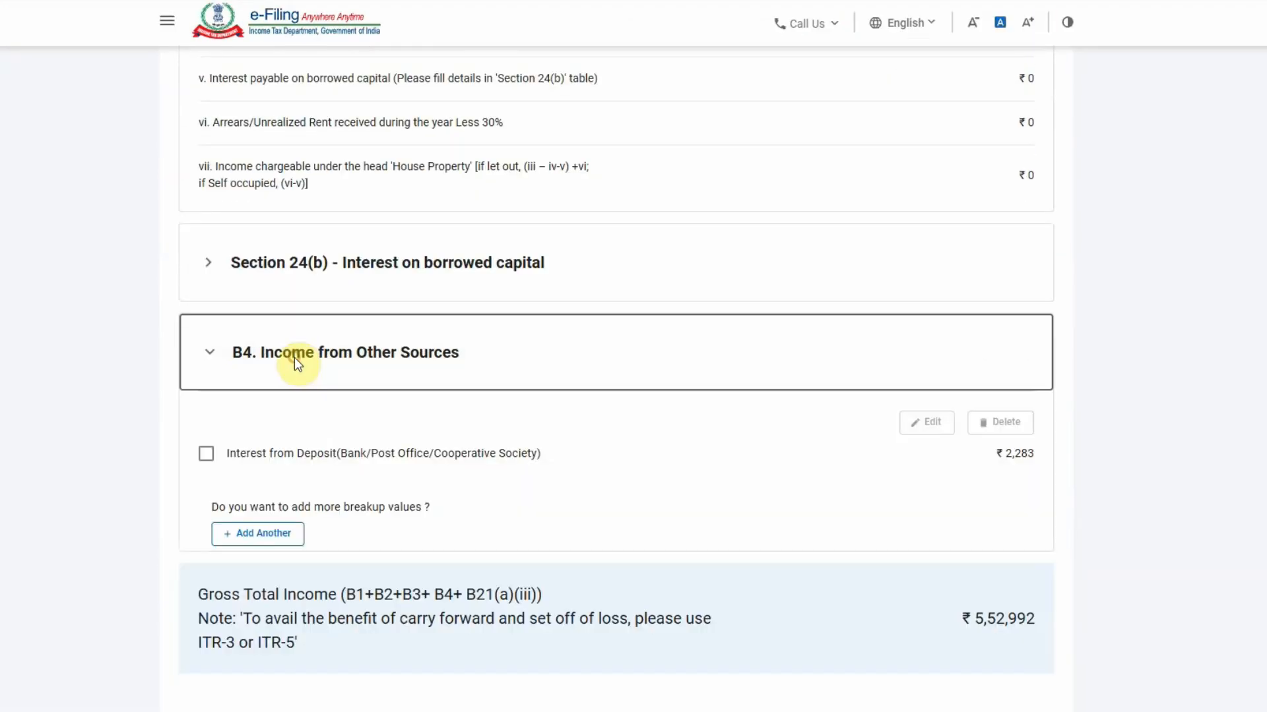
Add a new other-sources entry with nature of income 'Any Other'
click(256, 534)
click(274, 296)
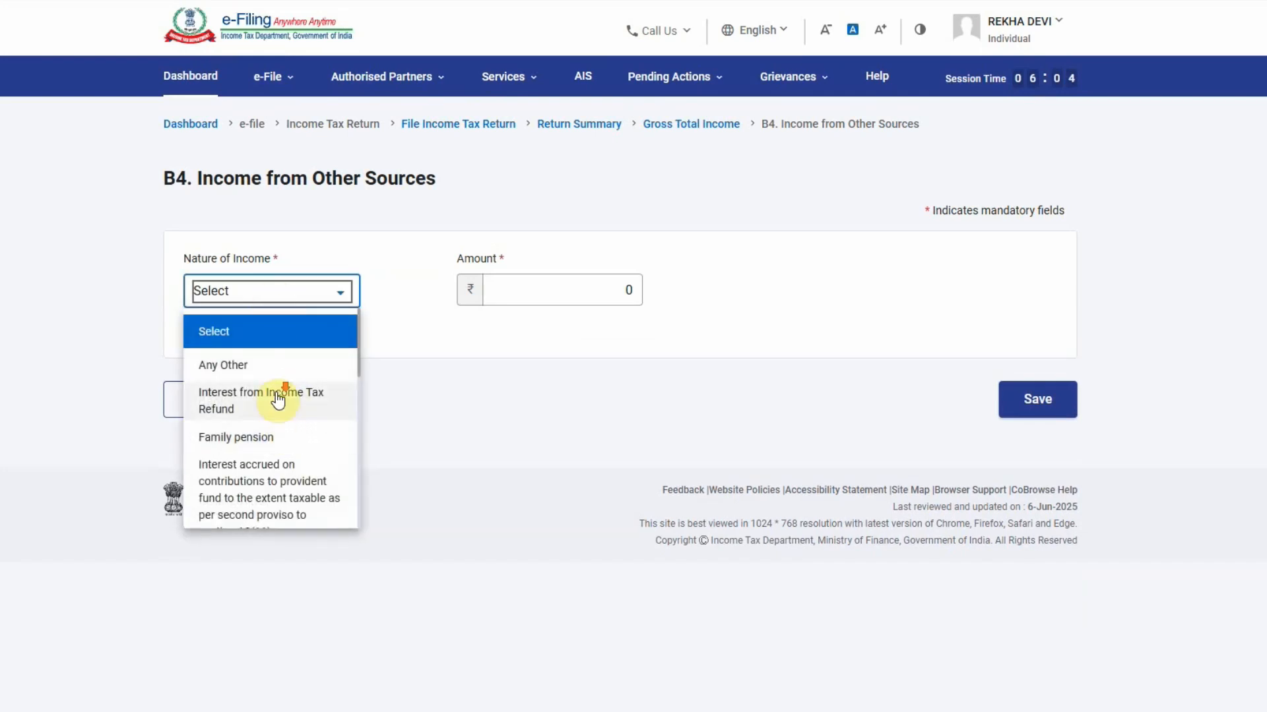
scroll(280, 411, down, 2)
scroll(285, 424, down, 1)
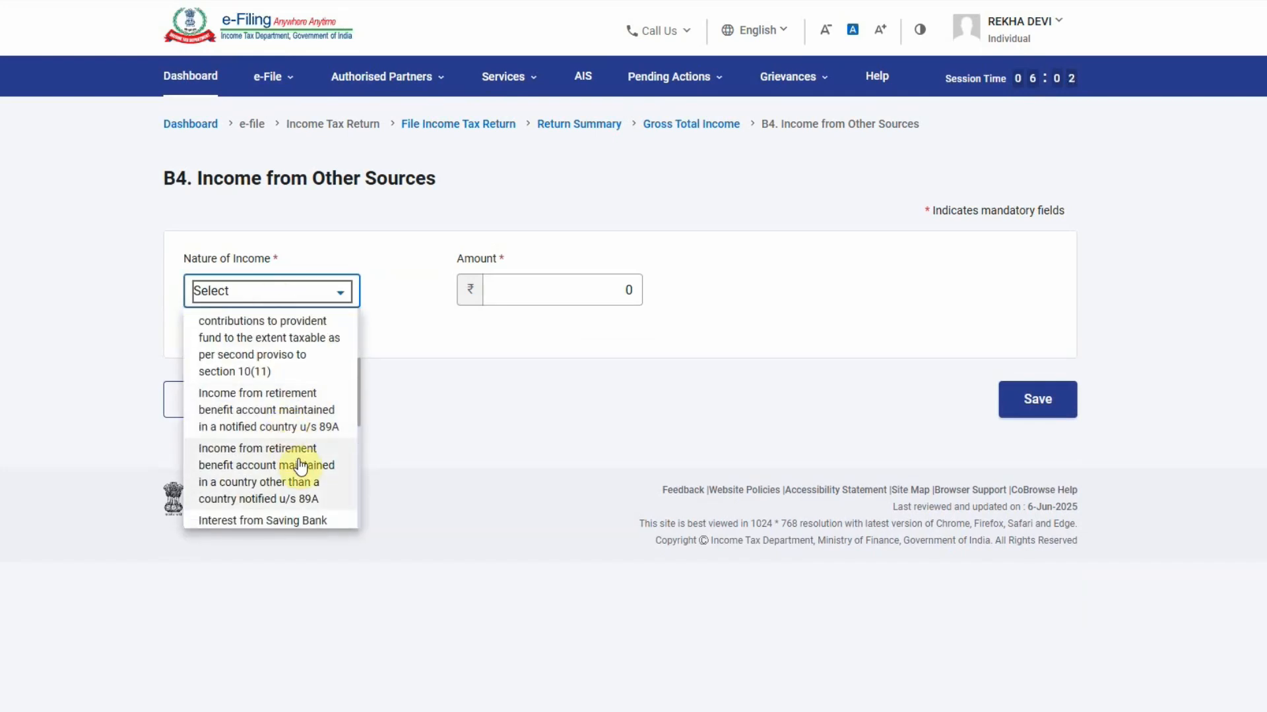
scroll(300, 467, down, 1)
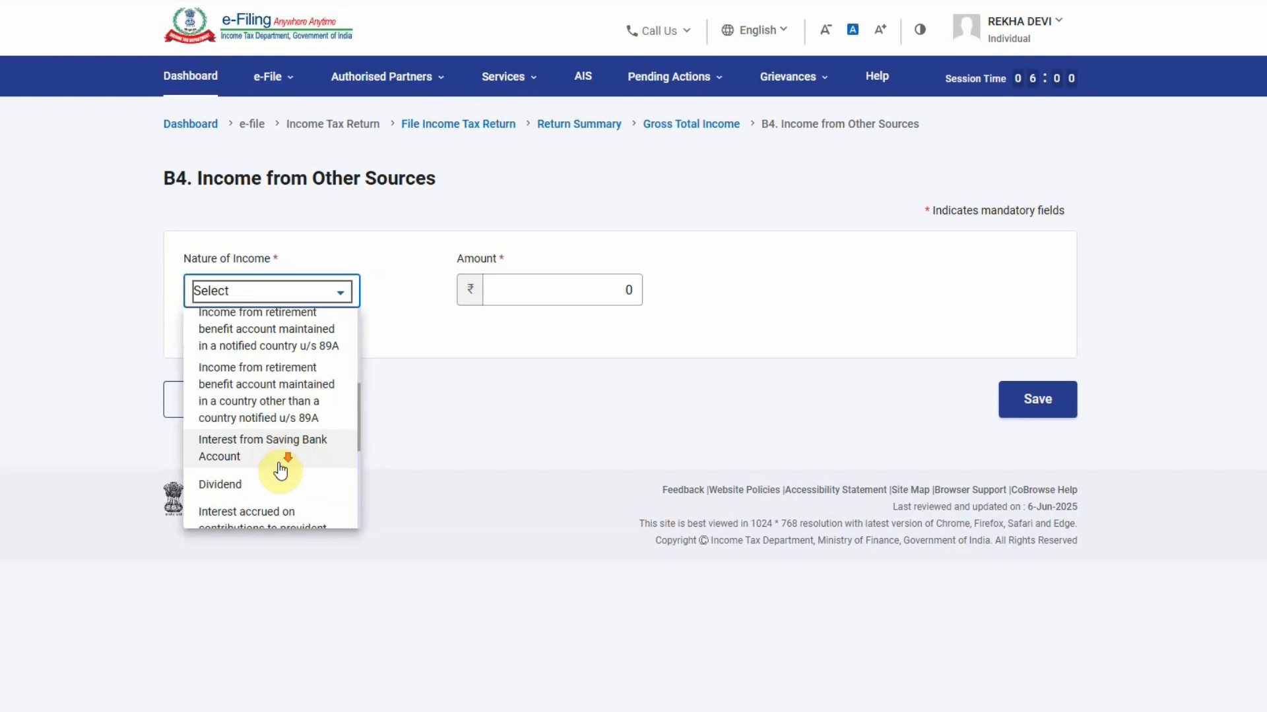
scroll(290, 462, down, 1)
scroll(285, 470, down, 1)
scroll(285, 469, down, 1)
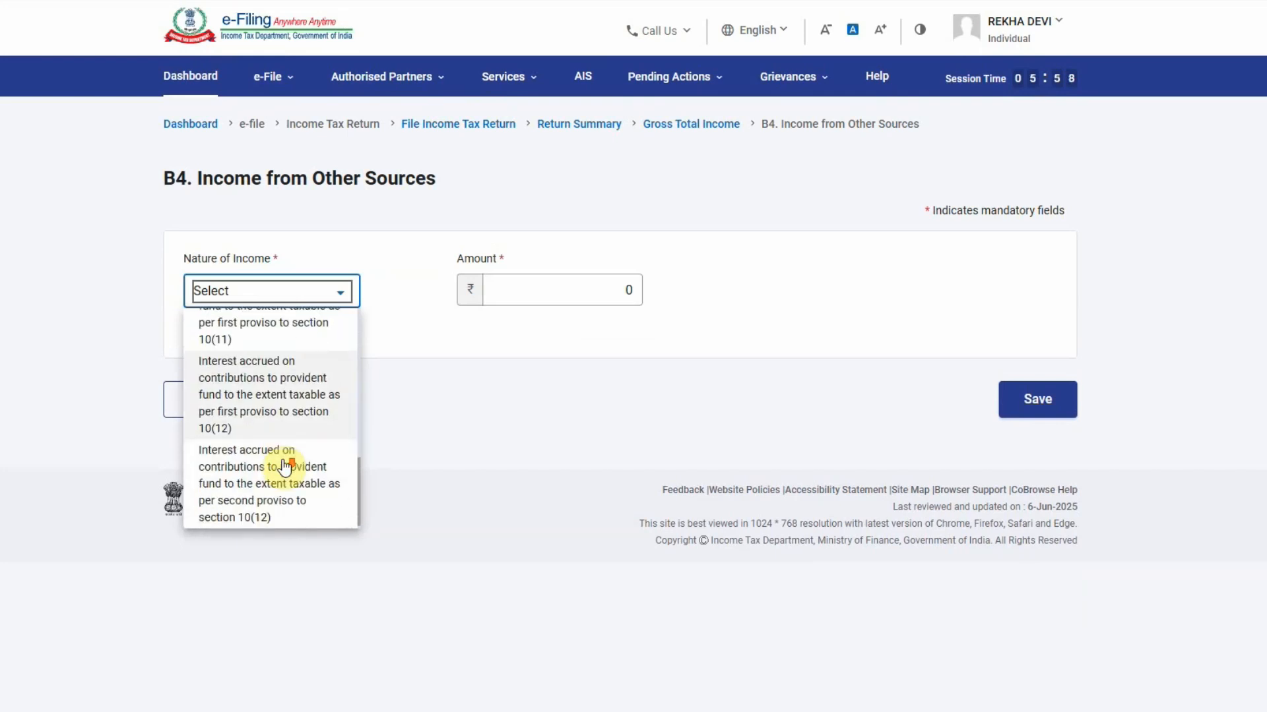
scroll(284, 462, up, 5)
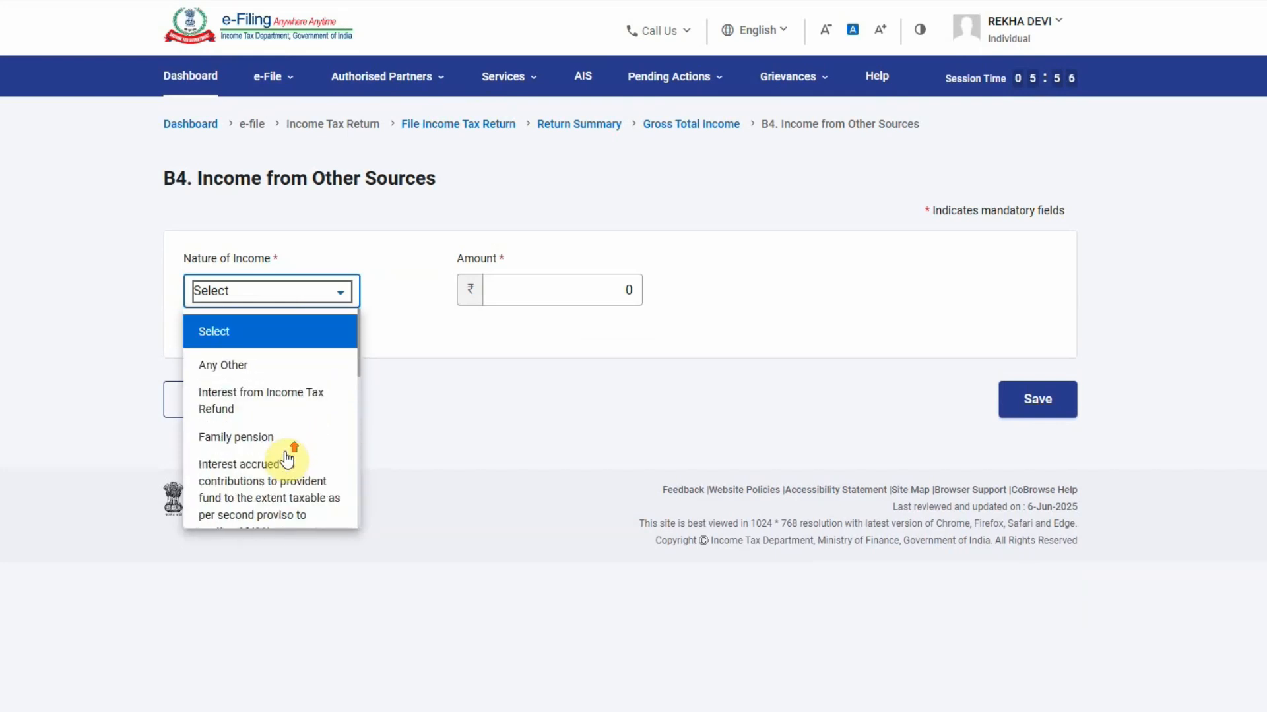
scroll(293, 444, down, 1)
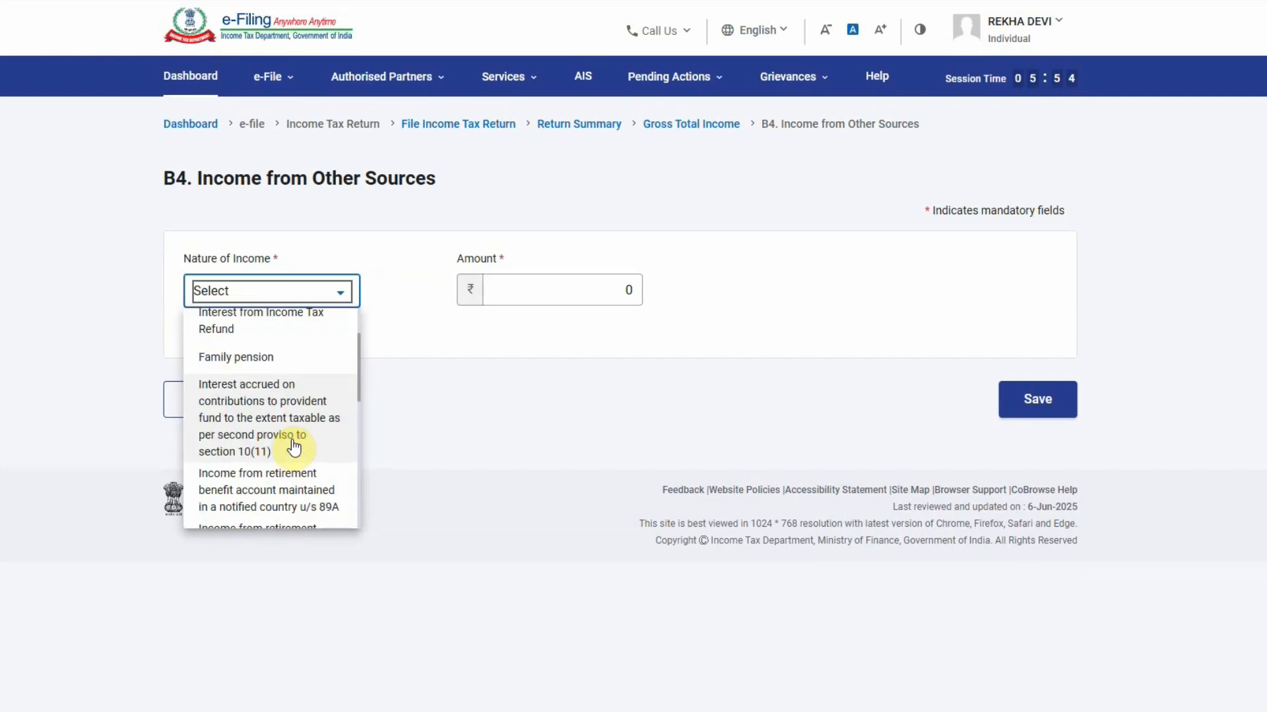
scroll(305, 452, down, 1)
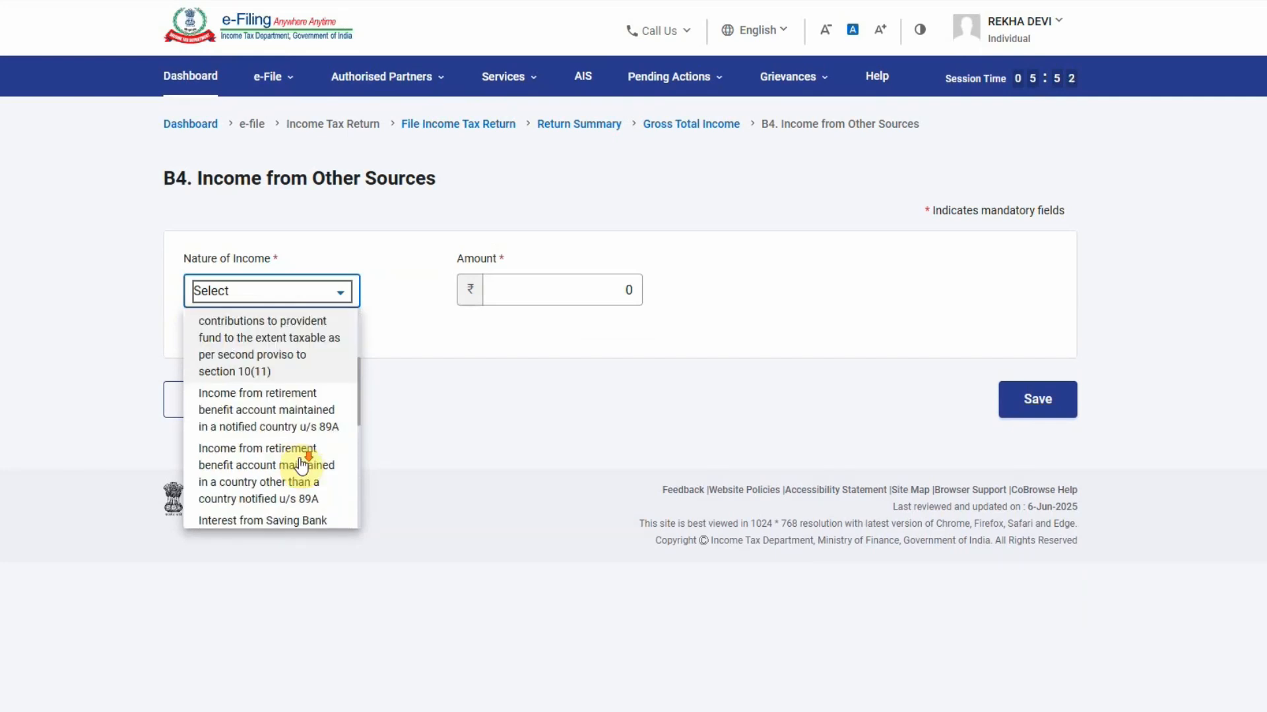
scroll(300, 448, down, 1)
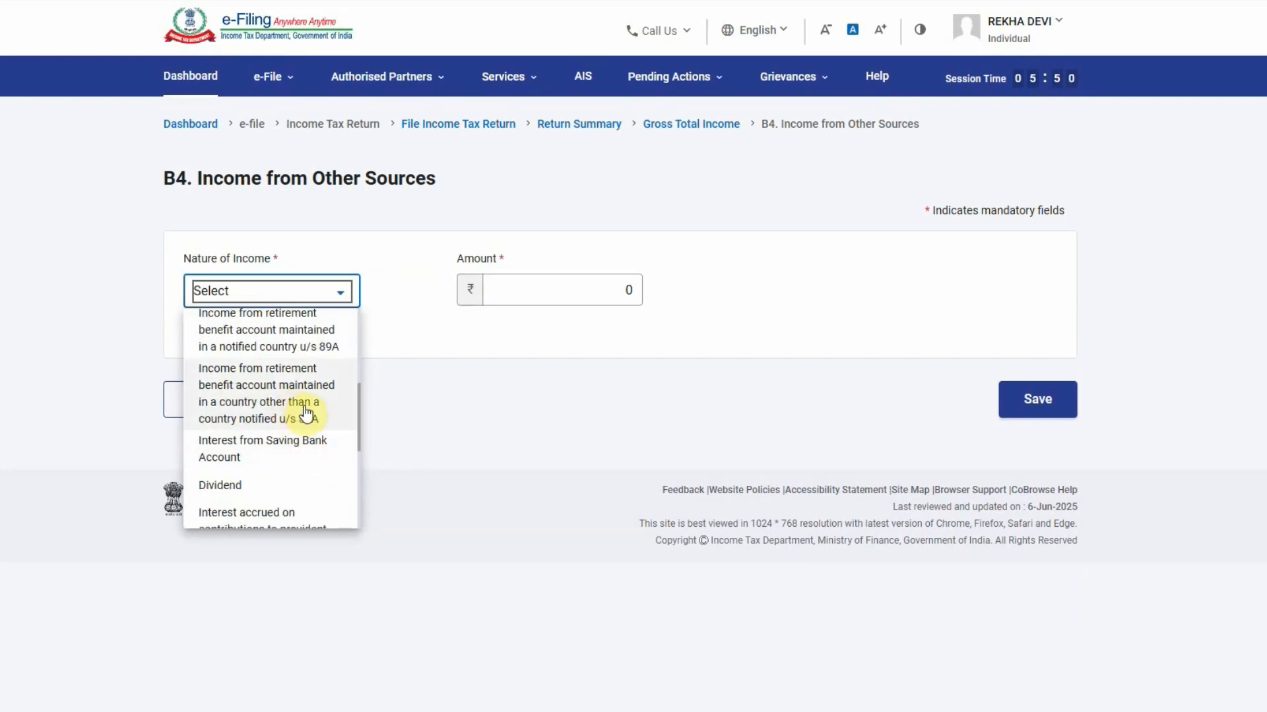
scroll(284, 471, down, 1)
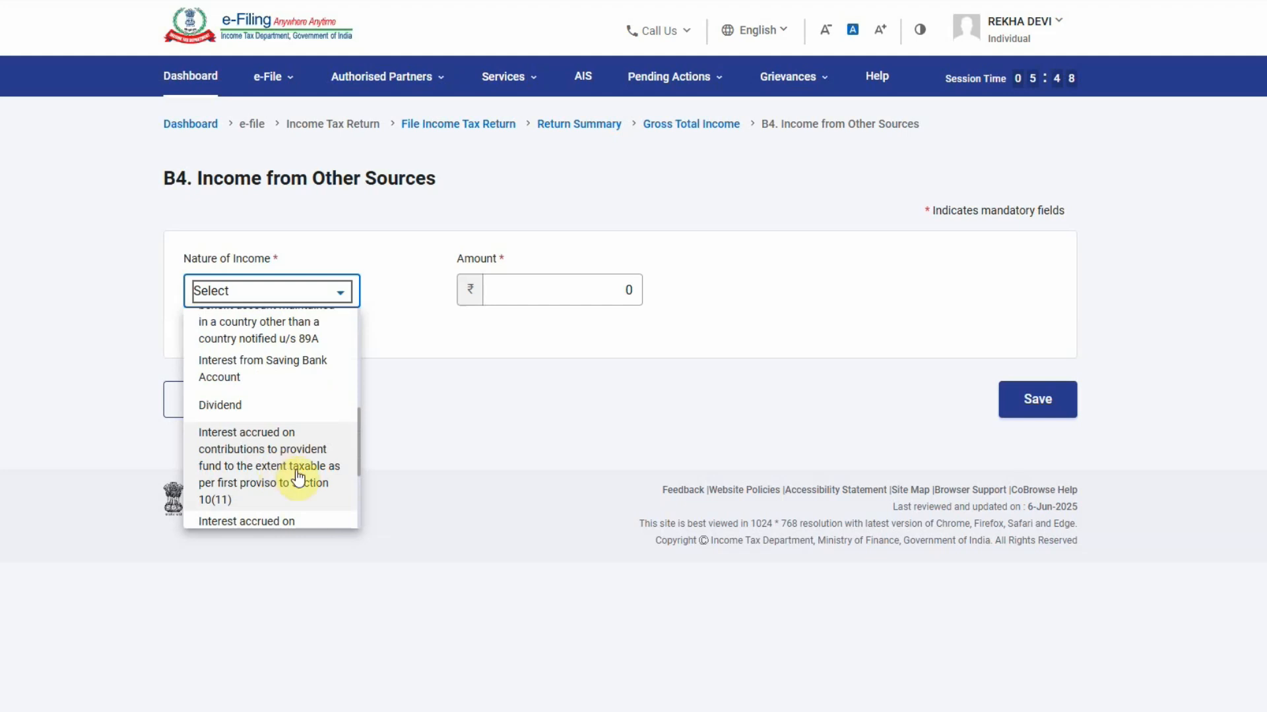
scroll(298, 477, down, 1)
click(432, 381)
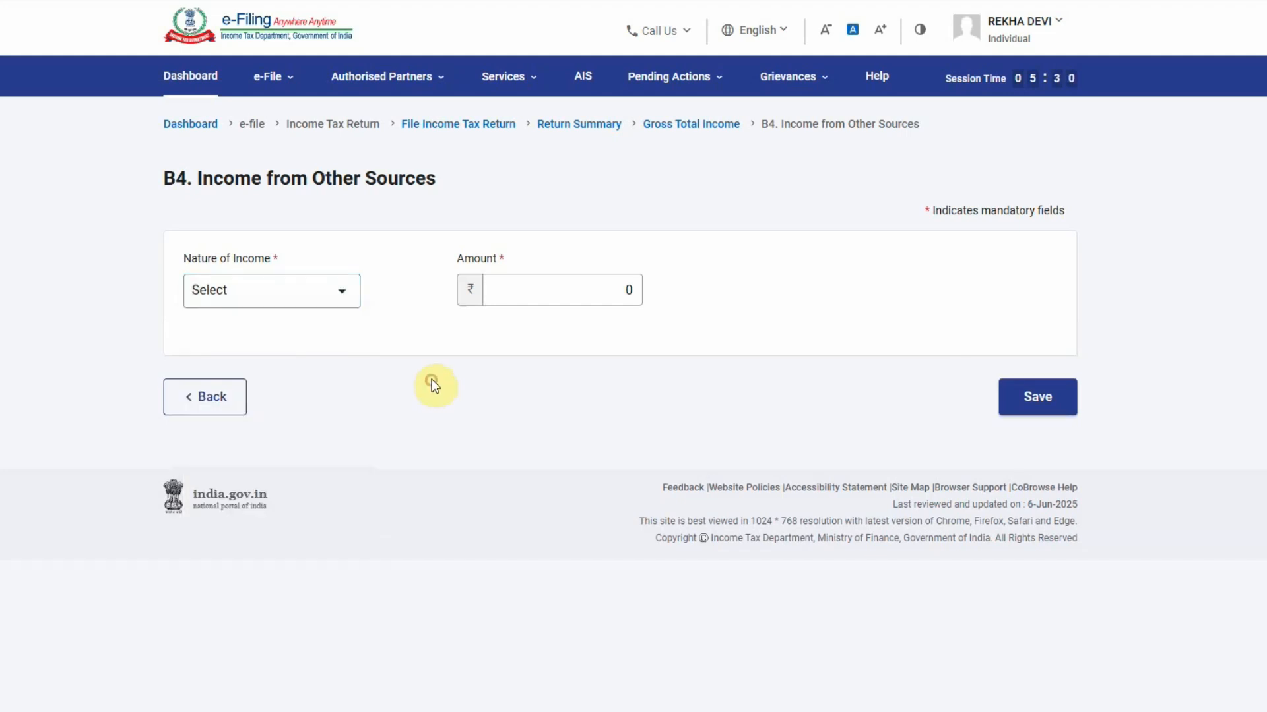
click(284, 307)
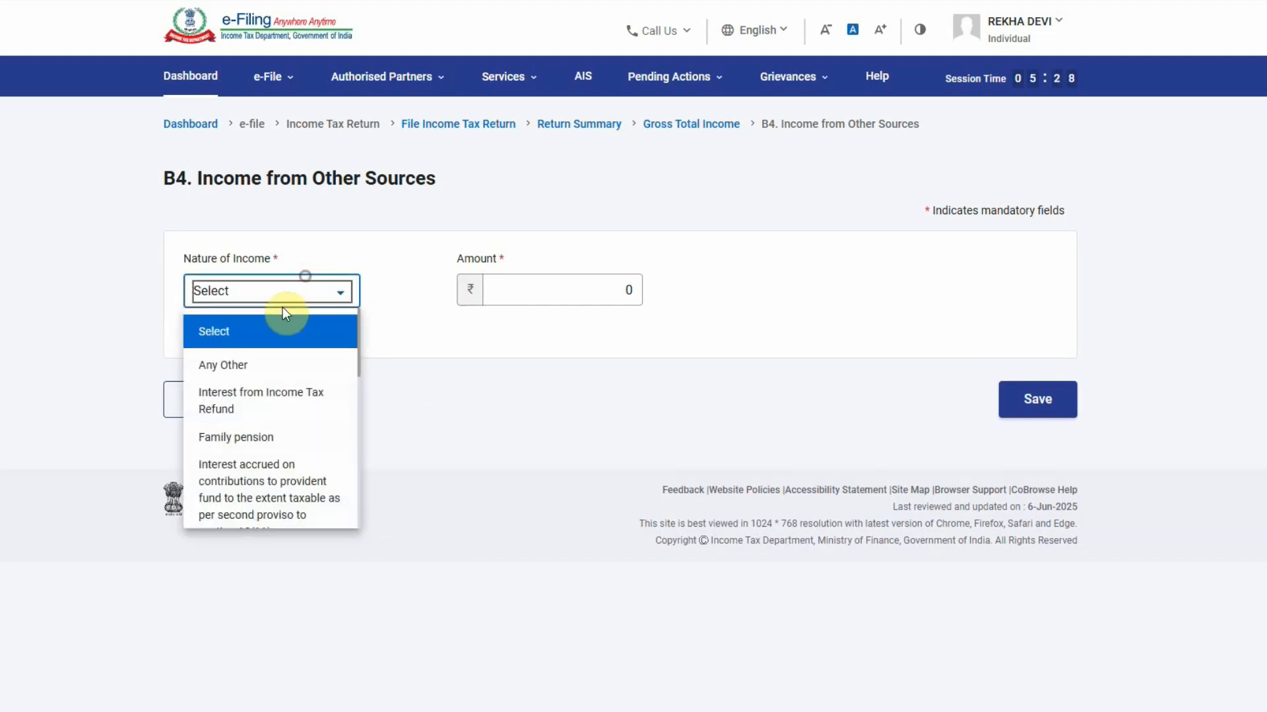
click(238, 371)
Describe the entry as FD interest with amount 27214 and save it
click(512, 313)
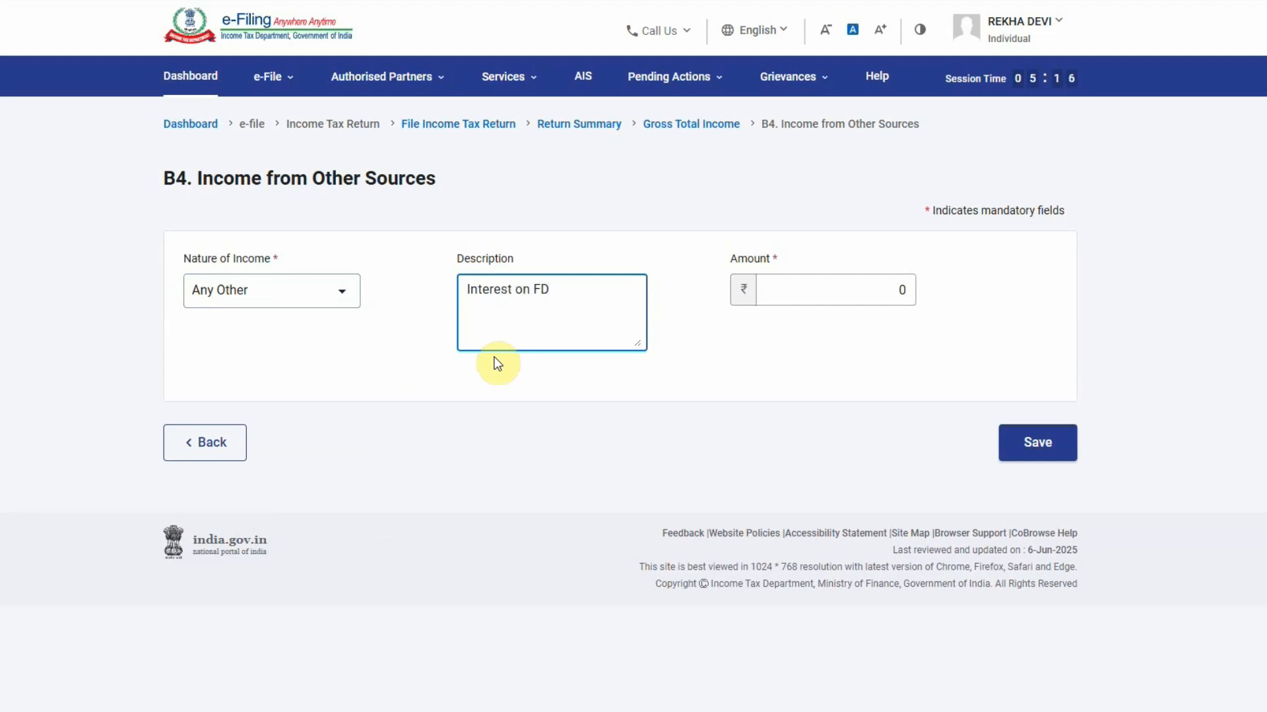
click(829, 291)
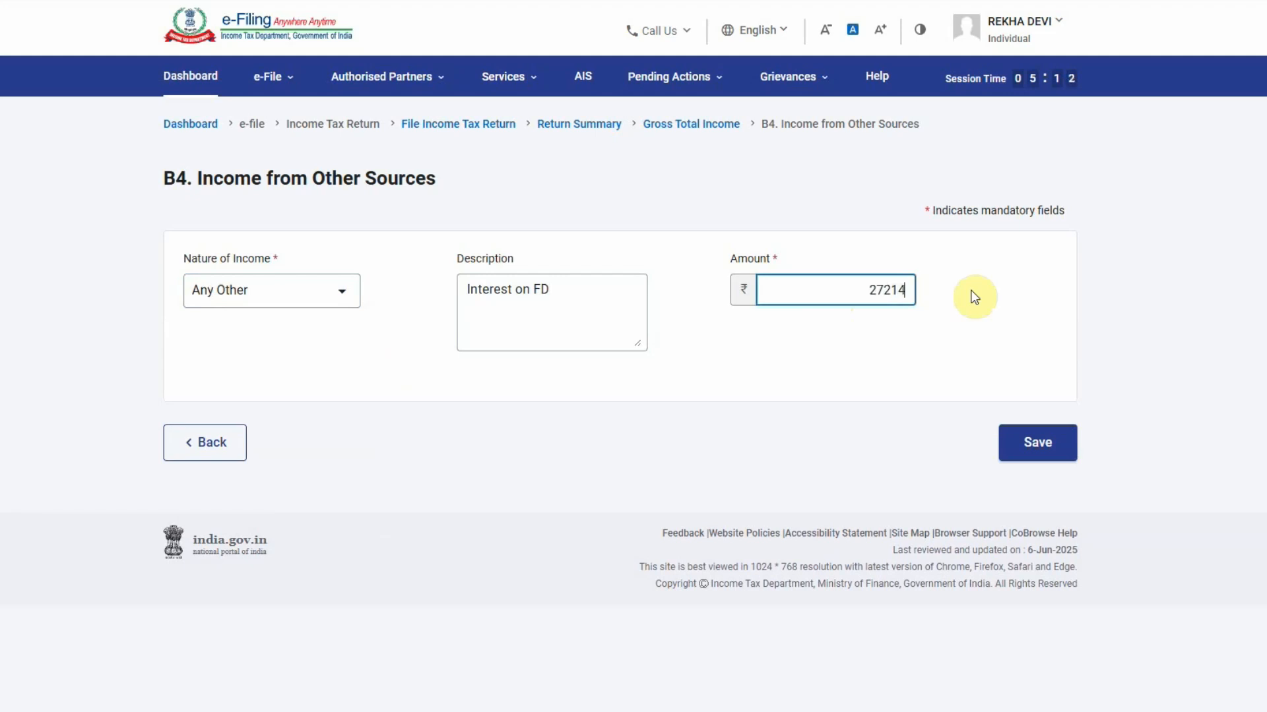
click(1046, 438)
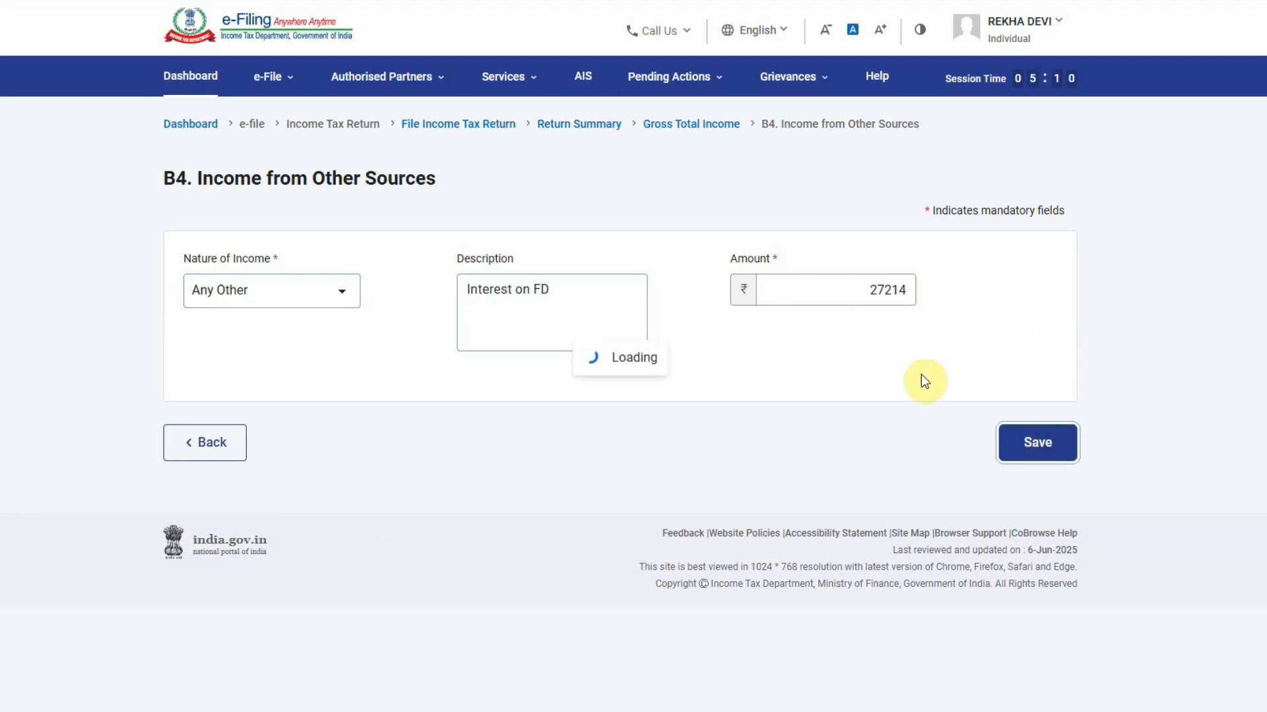
Keep the session alive and confirm Gross Total Income of ₹5,80,206
scroll(924, 381, down, 14)
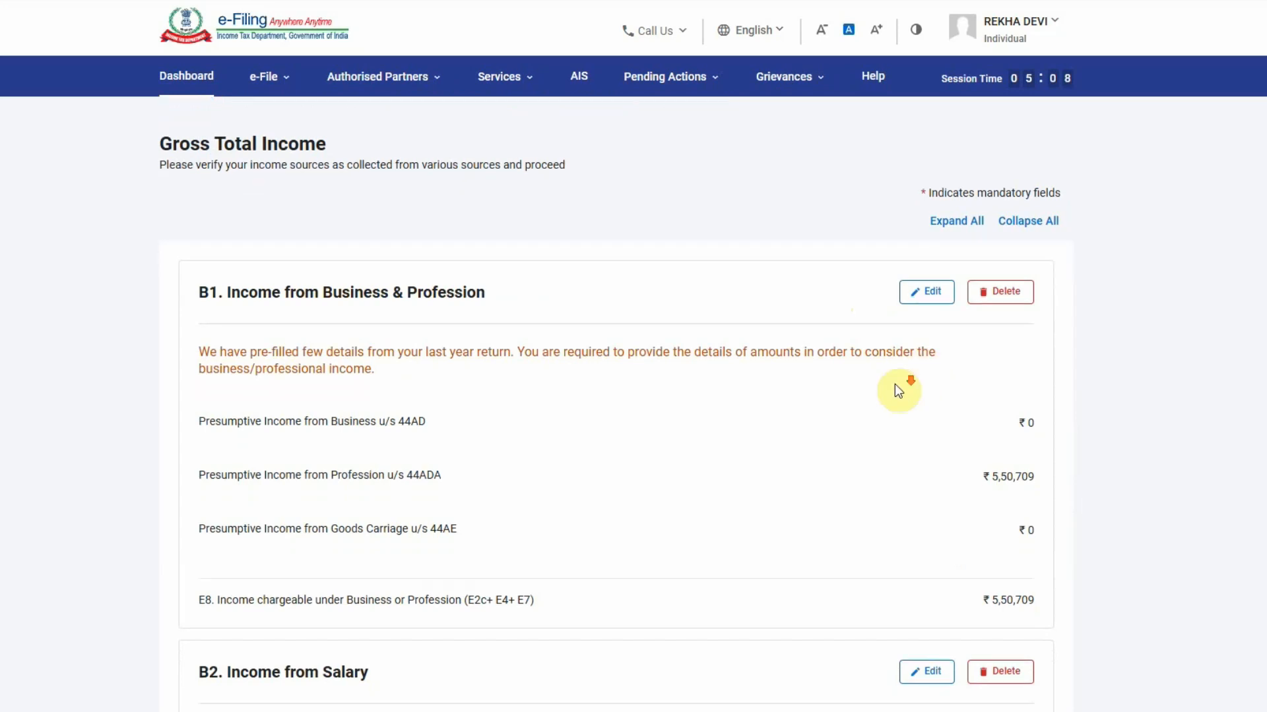
scroll(794, 381, down, 5)
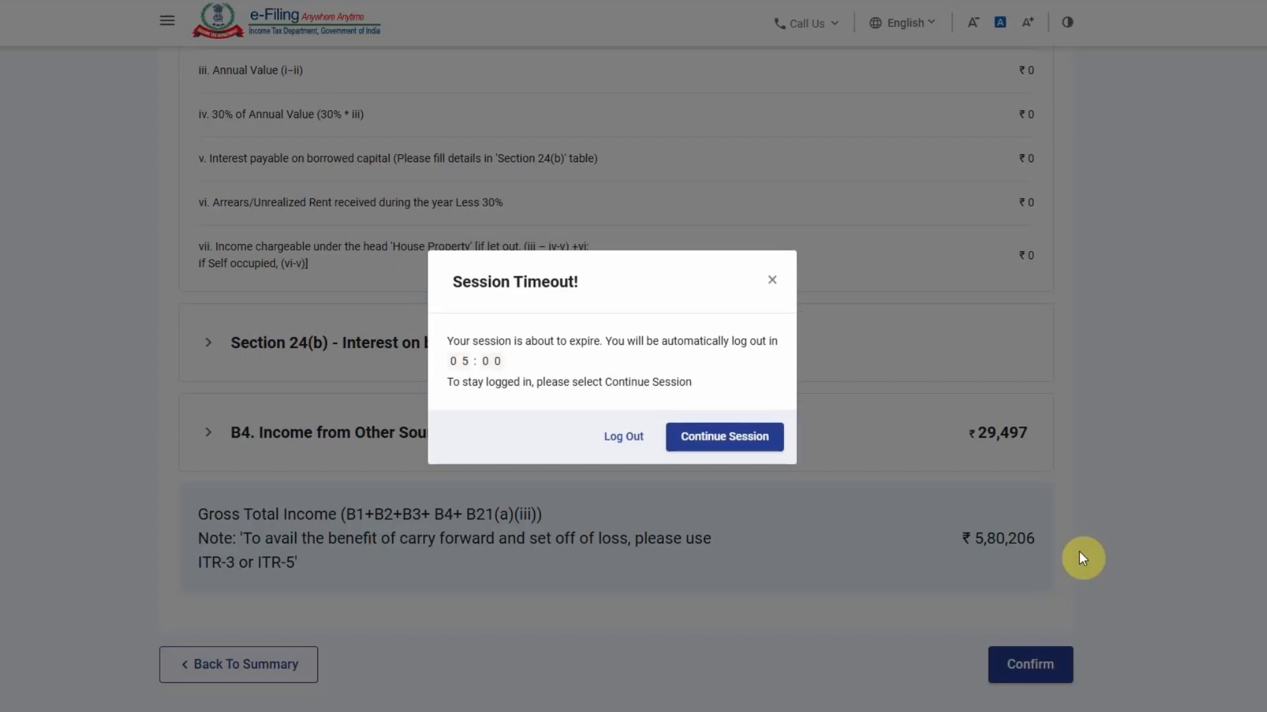
click(714, 444)
click(1019, 659)
scroll(596, 403, up, 2)
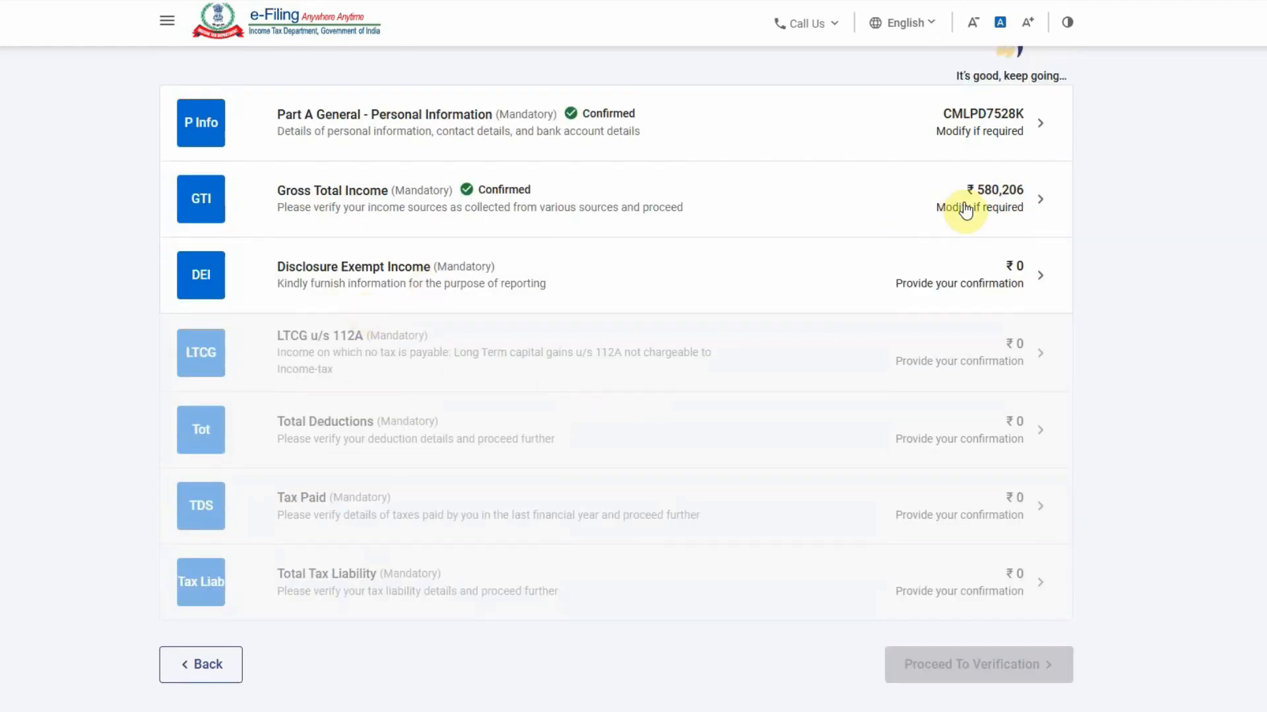
Open Disclosure Exempt Income and put Financial Particulars into edit mode beside the Excel balance sheet
click(941, 296)
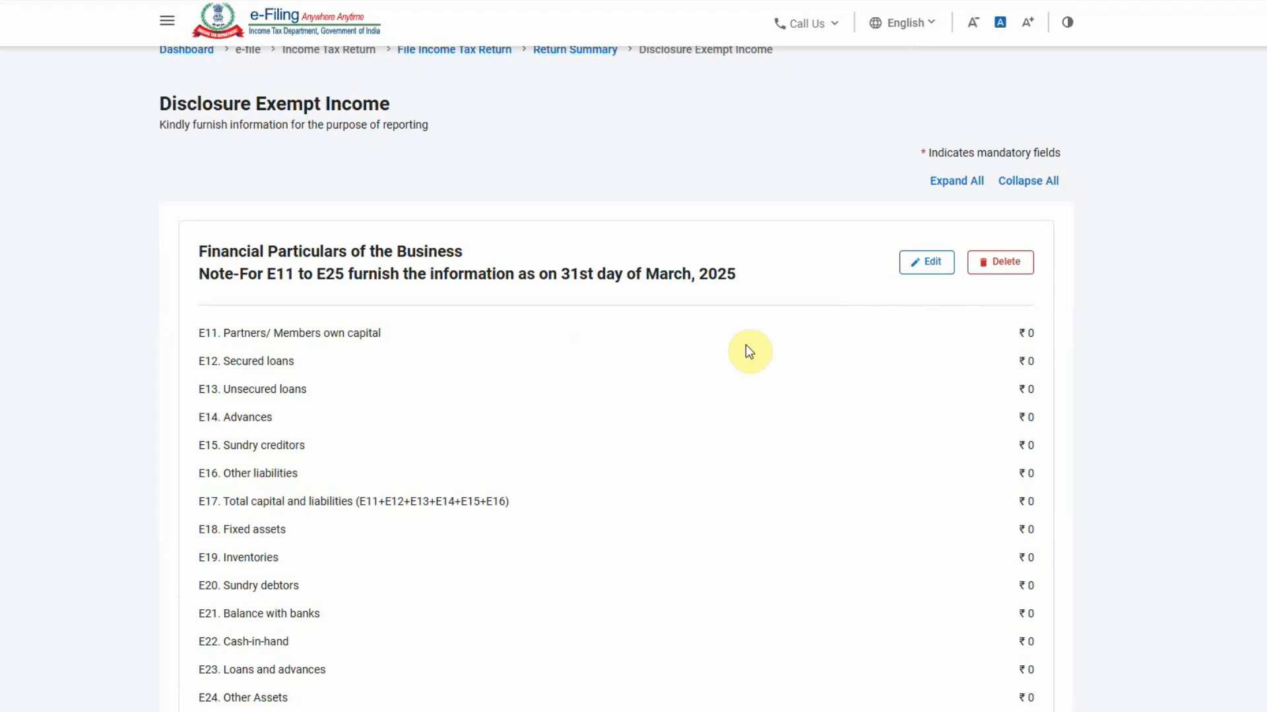
scroll(747, 345, down, 5)
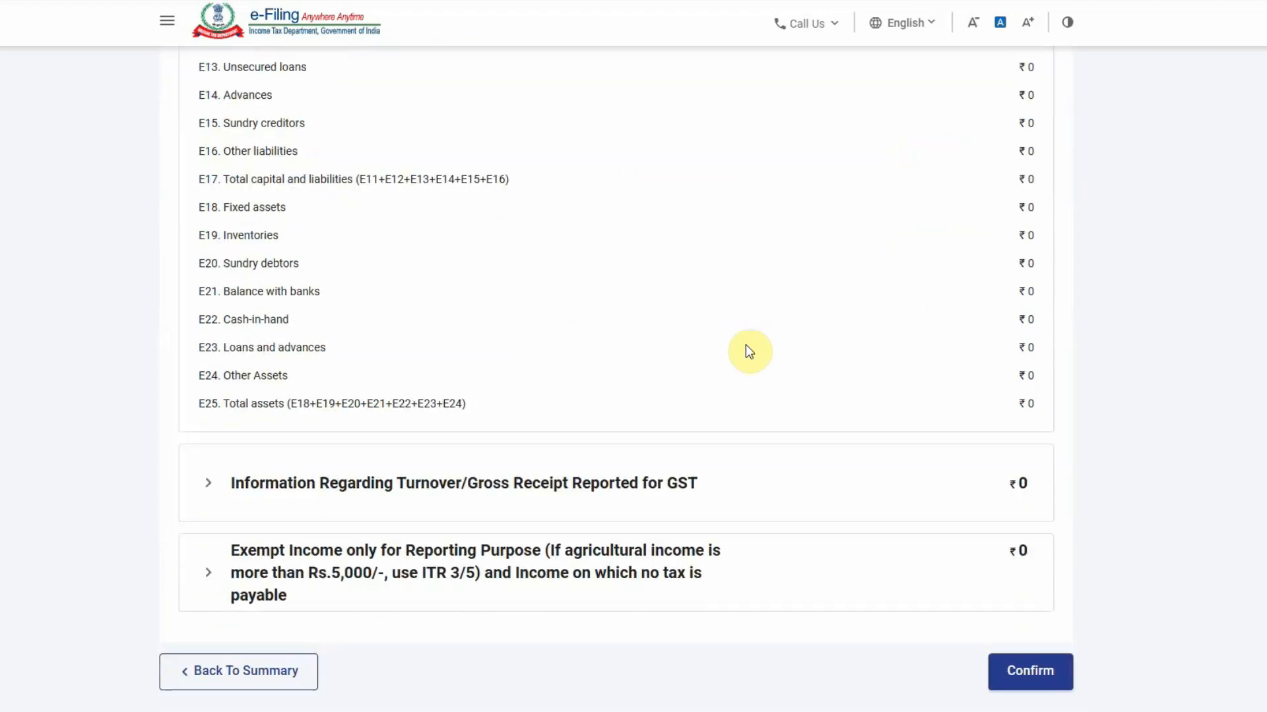
scroll(747, 350, up, 1)
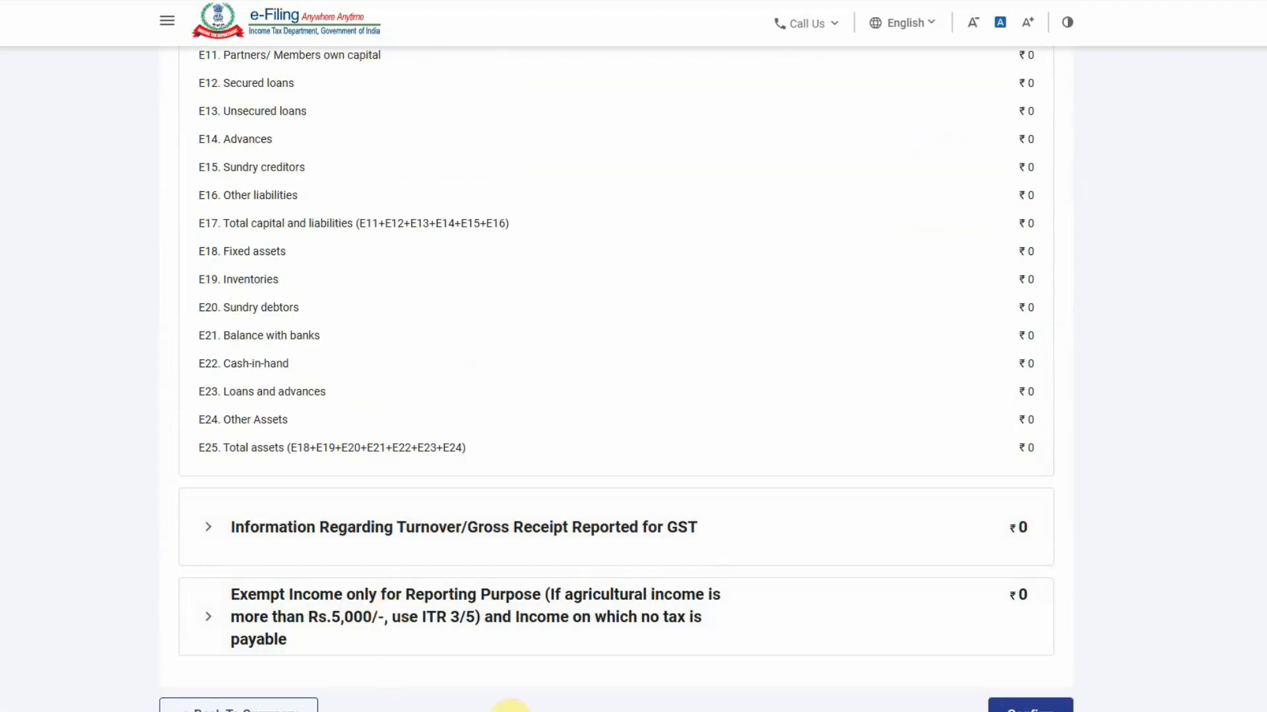
click(507, 711)
click(1, 689)
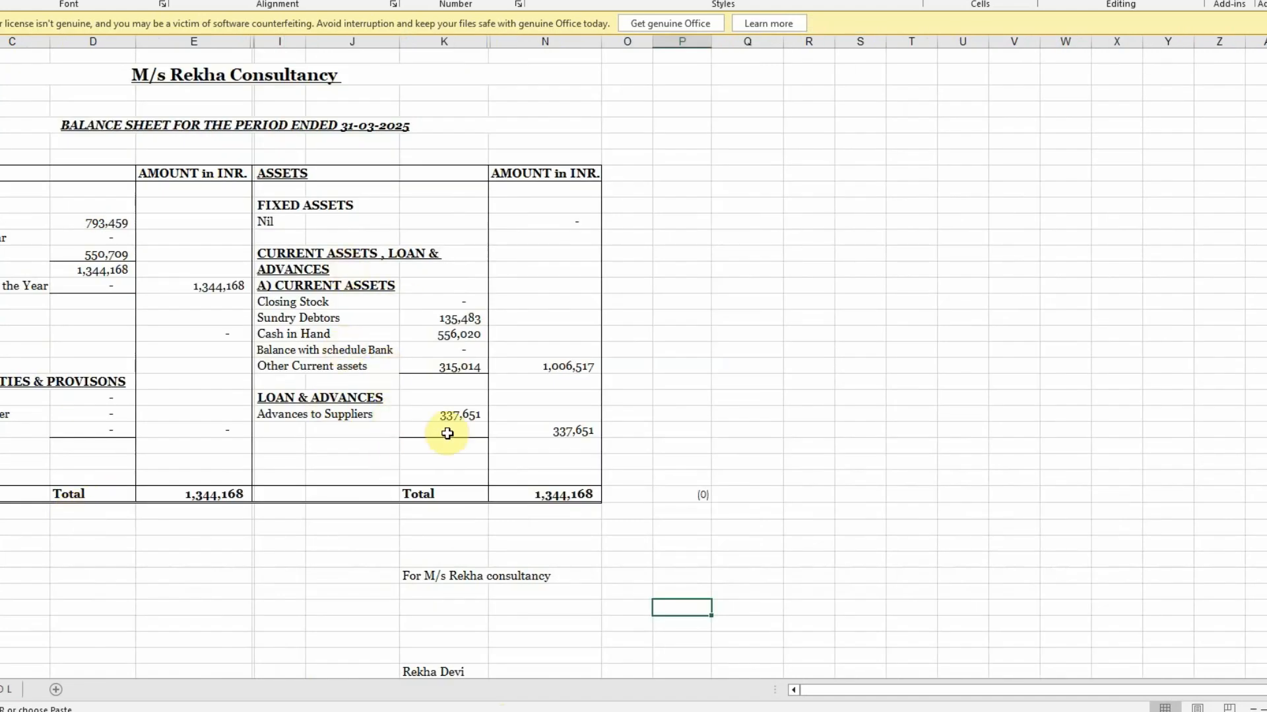
click(470, 711)
scroll(521, 512, up, 5)
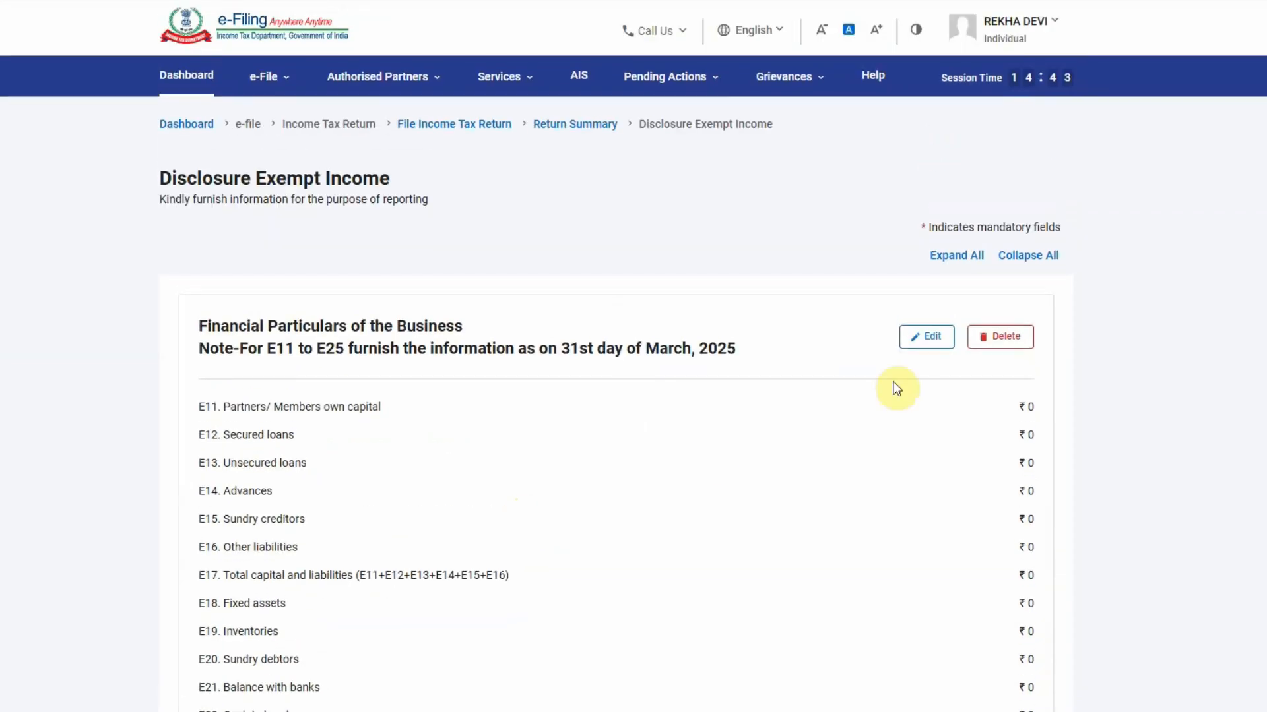
click(927, 339)
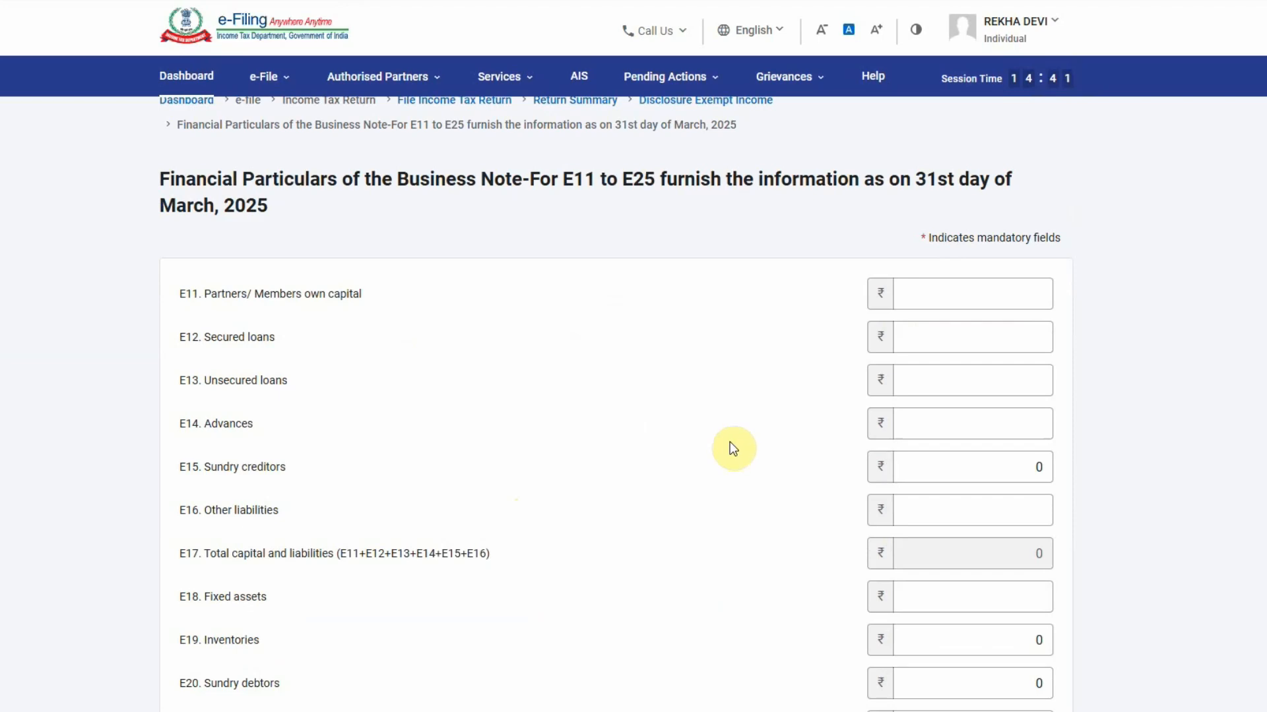
Enter the capital total 1344168 in E11 from the balance sheet
key(alt+Tab)
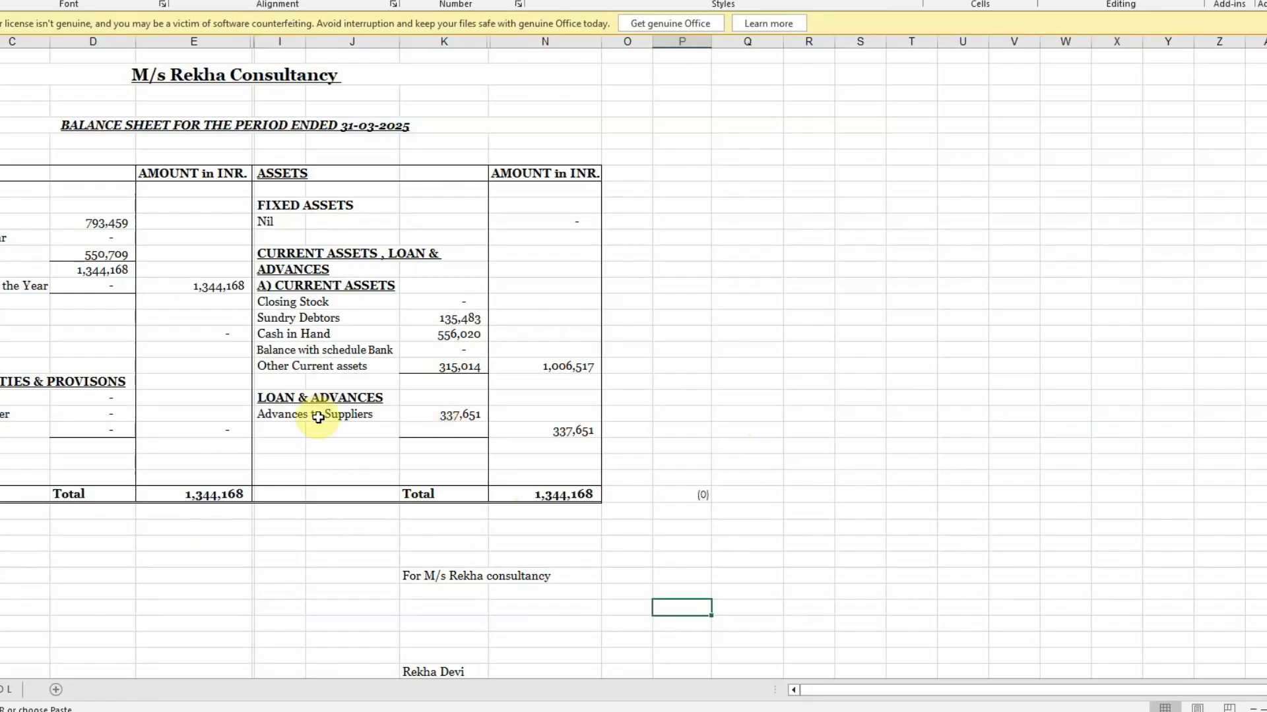
click(210, 285)
key(alt+Tab)
click(933, 302)
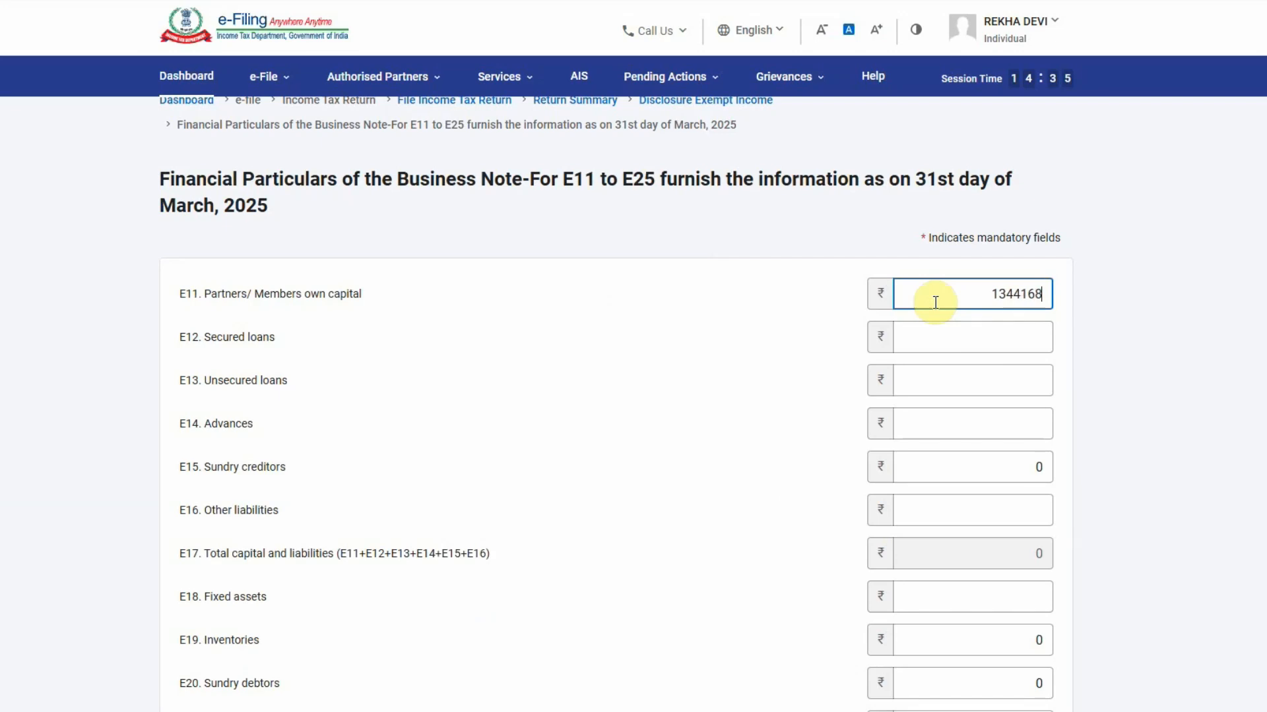
click(723, 356)
Fill E20 Sundry debtors with the balance sheet's 135,483 figure
key(alt+Tab)
click(462, 318)
key(alt+Tab)
click(649, 482)
scroll(1029, 433, down, 2)
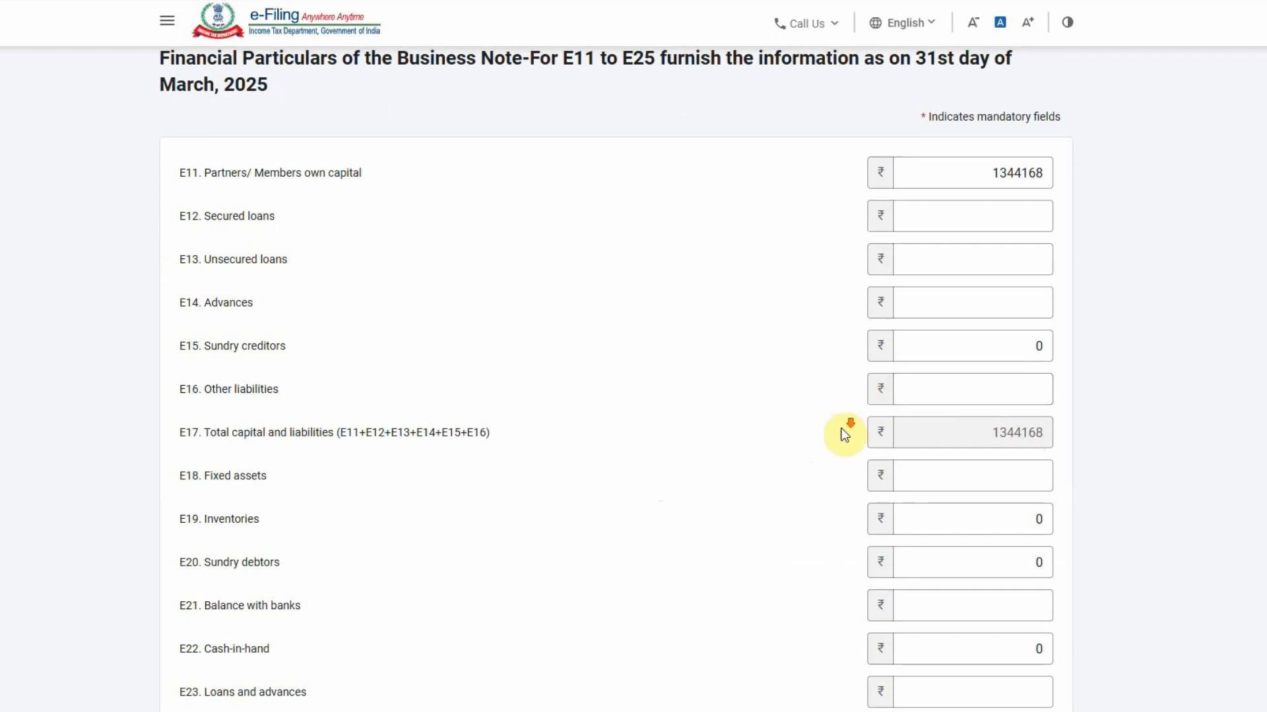
scroll(638, 403, down, 3)
click(1000, 400)
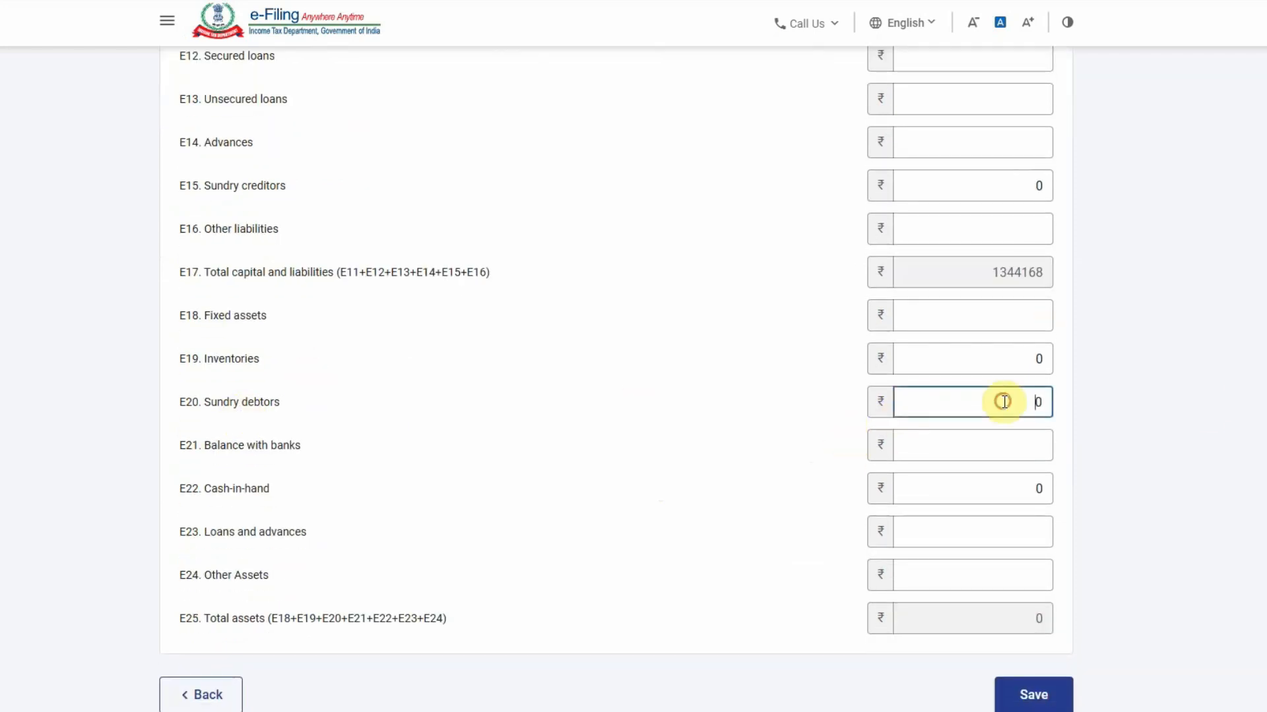
key(alt+Tab)
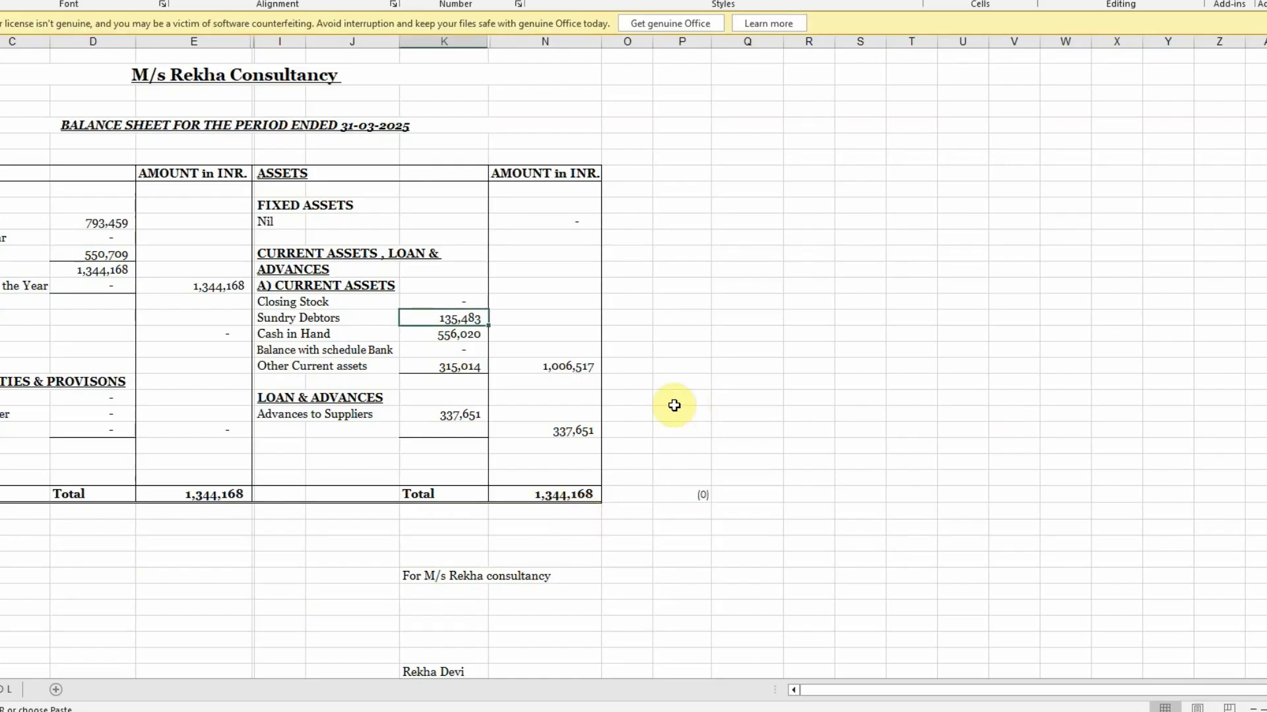
key(alt+Tab)
text(1)
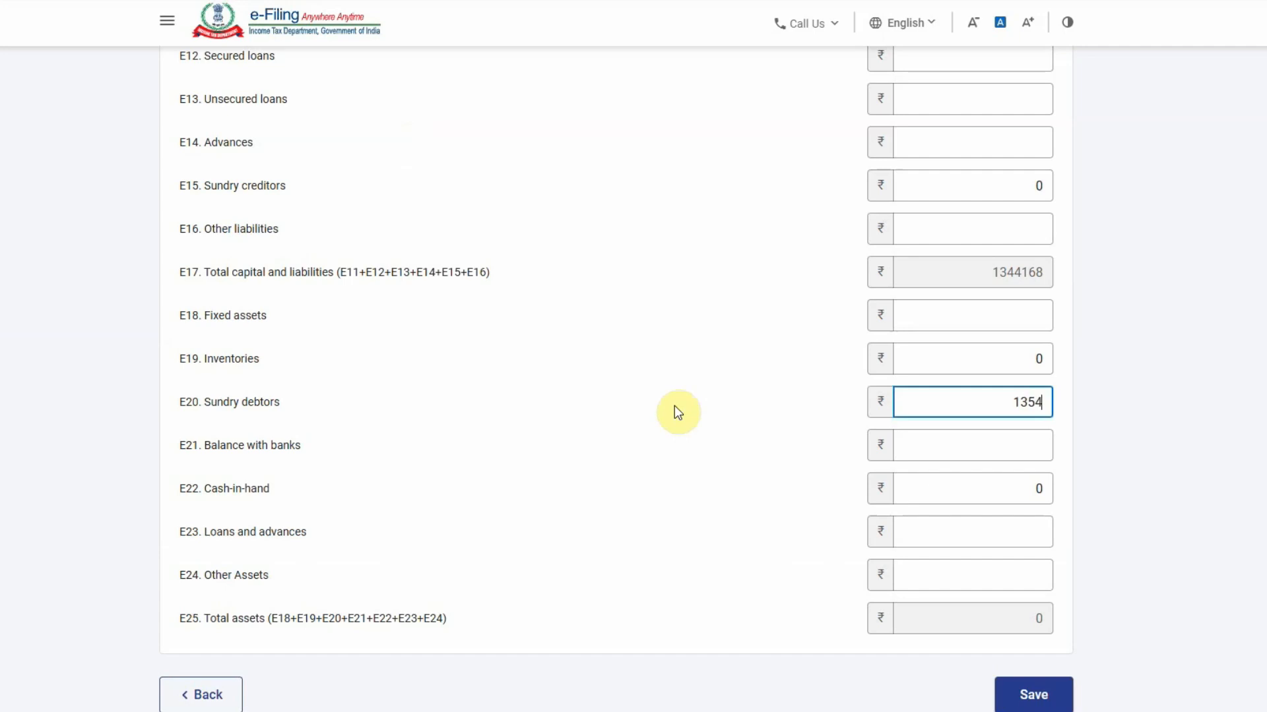
click(674, 406)
Replace the 0 in E22 Cash-in-hand with 556020
key(alt+Tab)
click(453, 334)
key(alt+Tab)
click(922, 490)
key(alt+Tab)
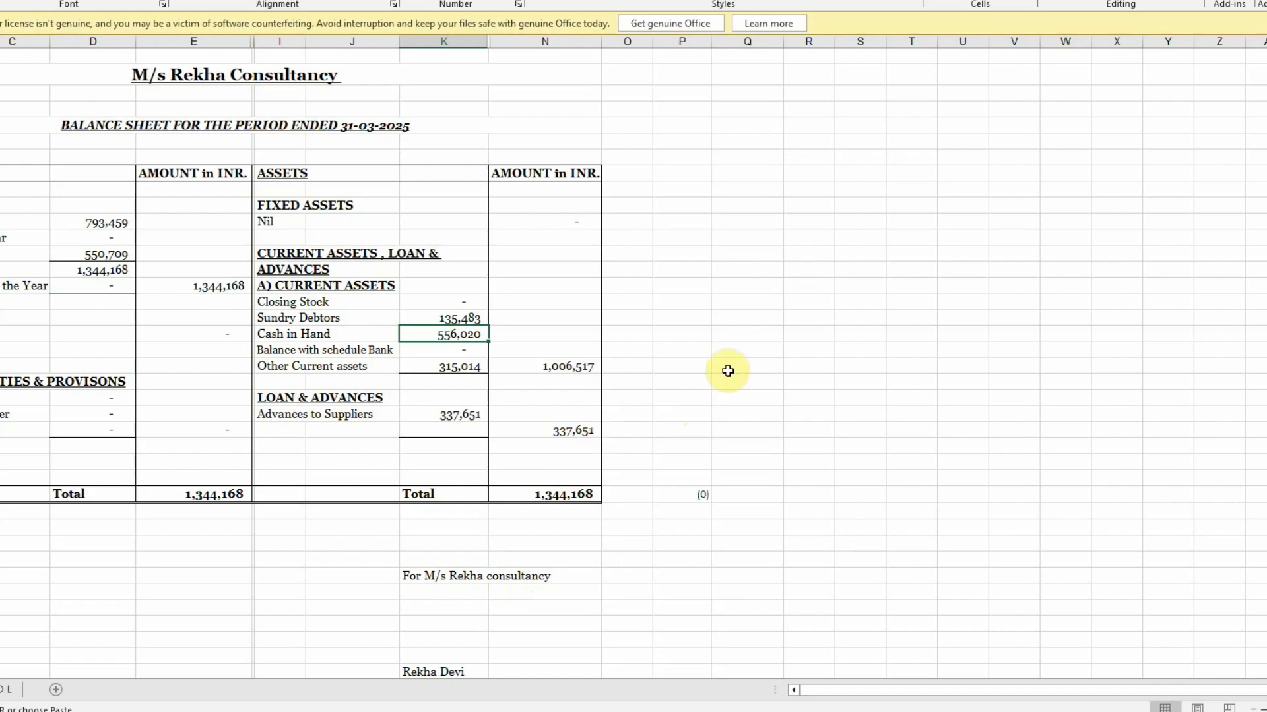
key(alt+Tab)
drag(964, 489, 1178, 483)
text(556020)
click(669, 526)
Enter the Other Current assets figure 315,014 as E24 Other Assets
key(alt+Tab)
click(450, 368)
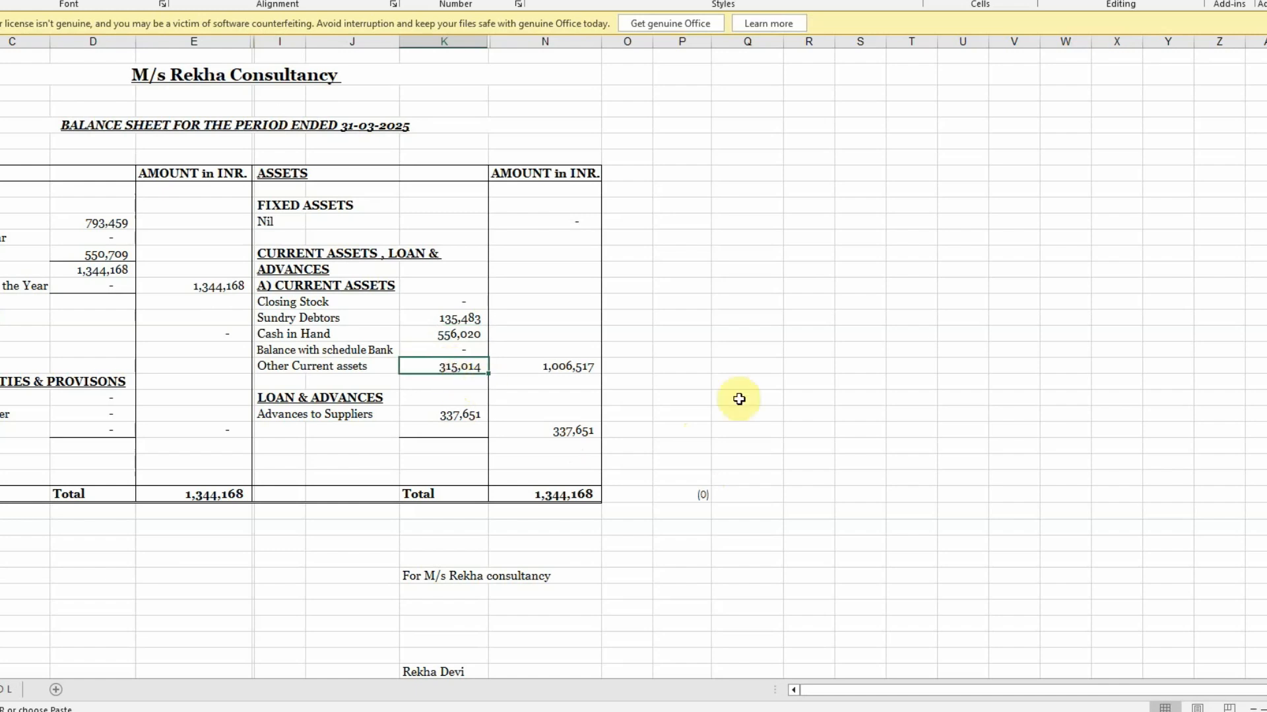
key(alt+Tab)
click(955, 567)
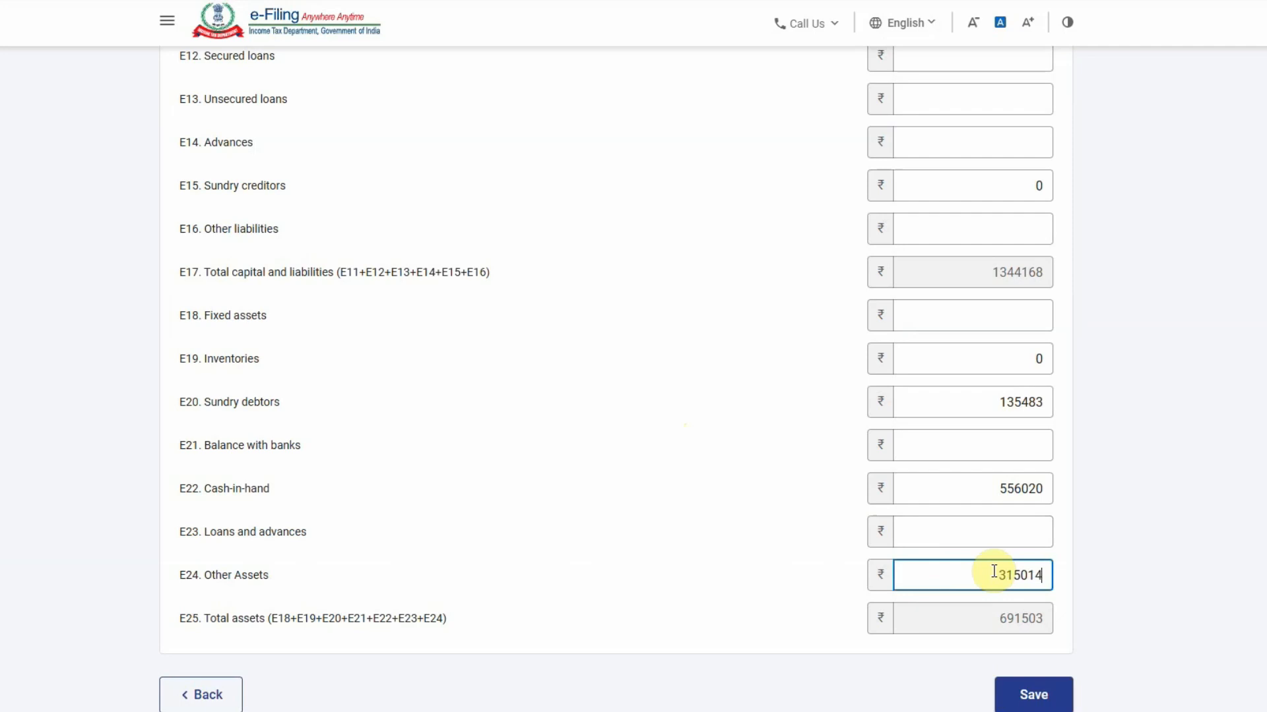
click(805, 499)
Enter 337651 as E23 Loans and advances so both totals balance at 1344168
key(alt+Tab)
click(460, 413)
key(alt+Tab)
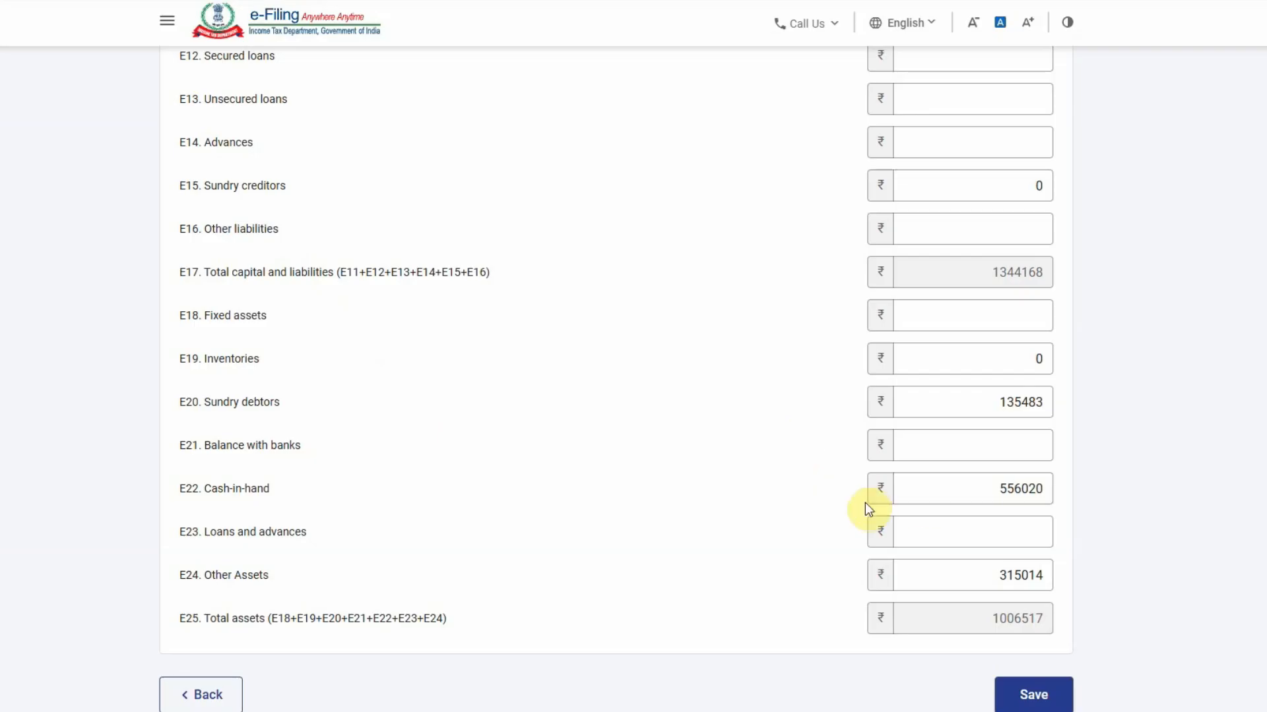
click(896, 547)
key(alt+Tab)
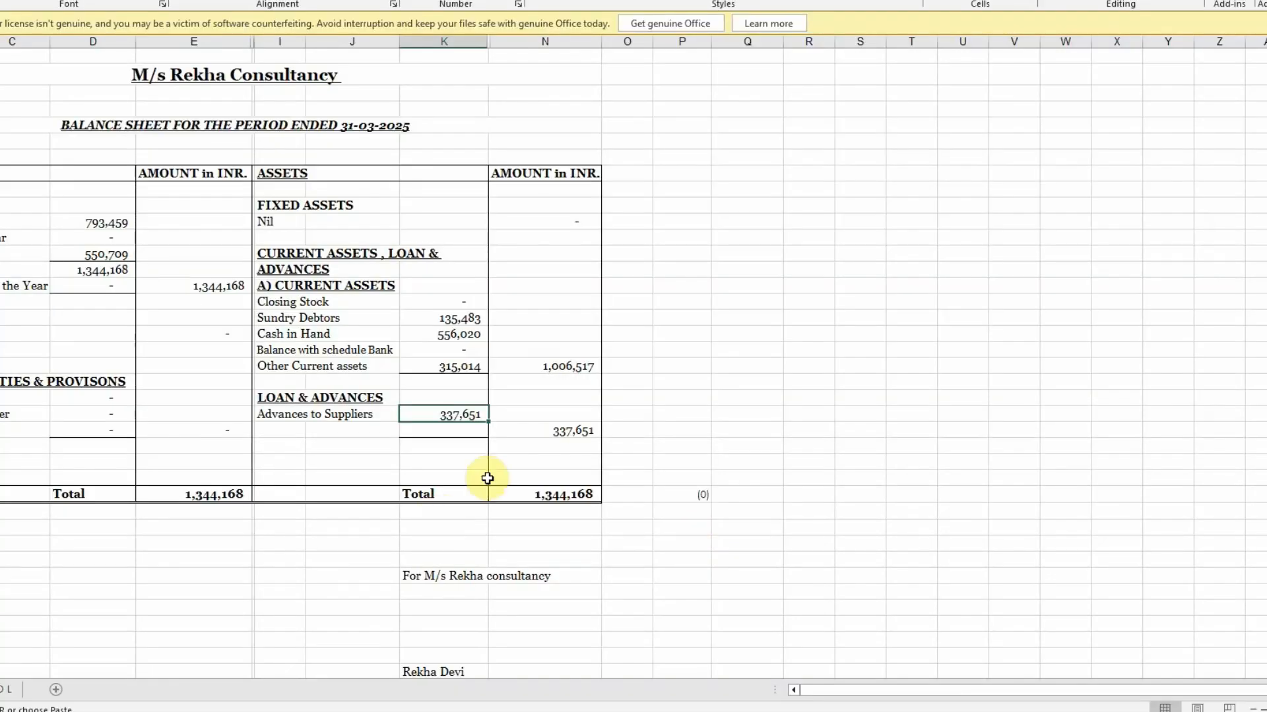
key(alt+Tab)
text(337651)
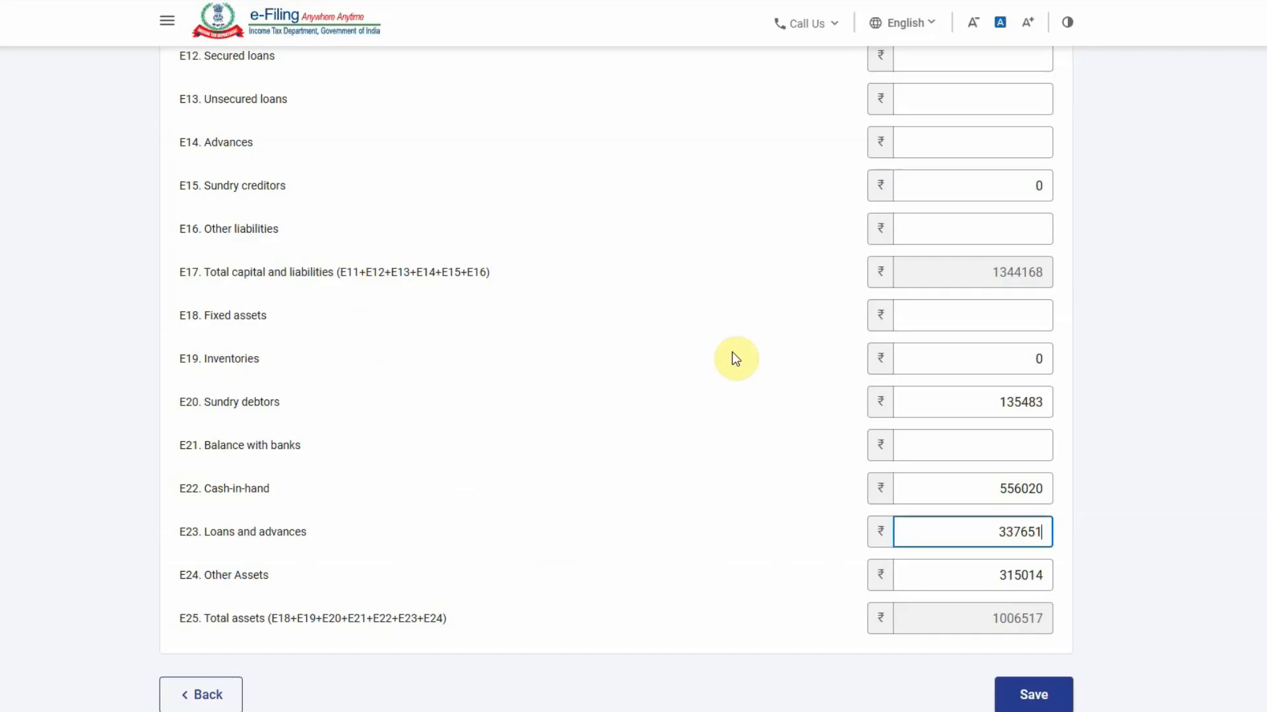
click(732, 353)
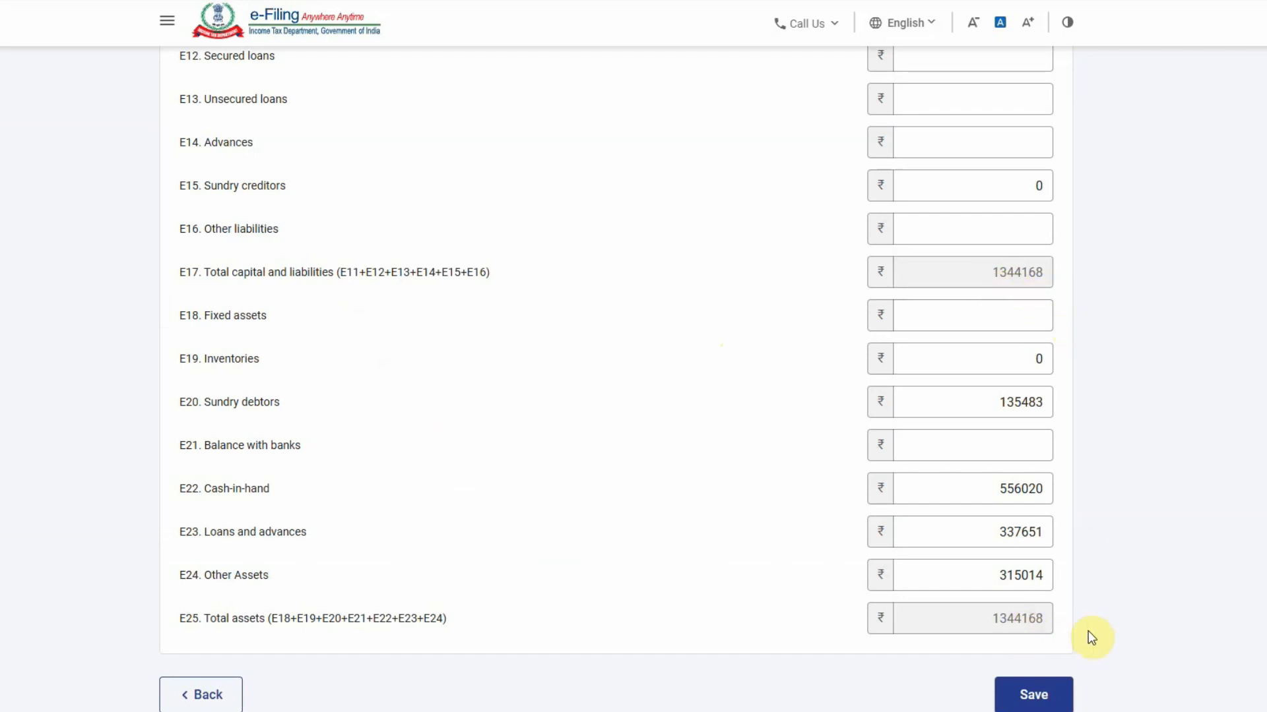
Save the Financial Particulars figures and review the GST turnover details
click(1034, 694)
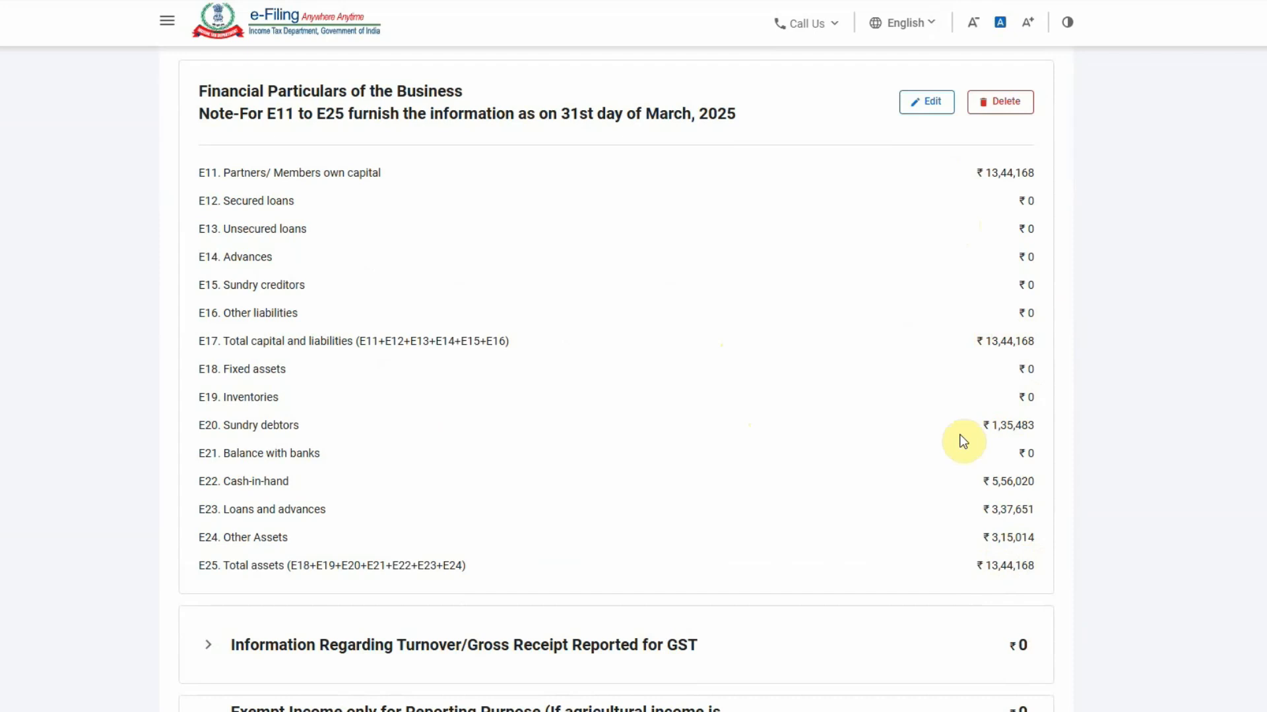
scroll(899, 390, down, 5)
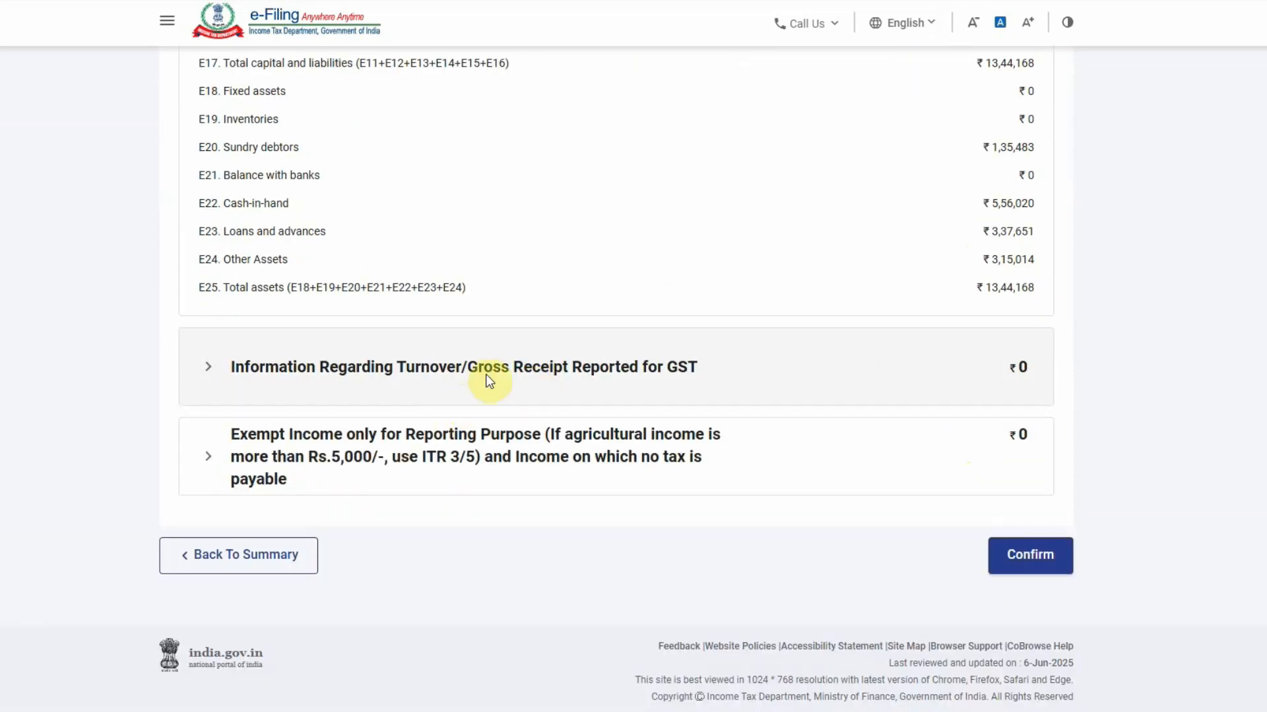
click(285, 376)
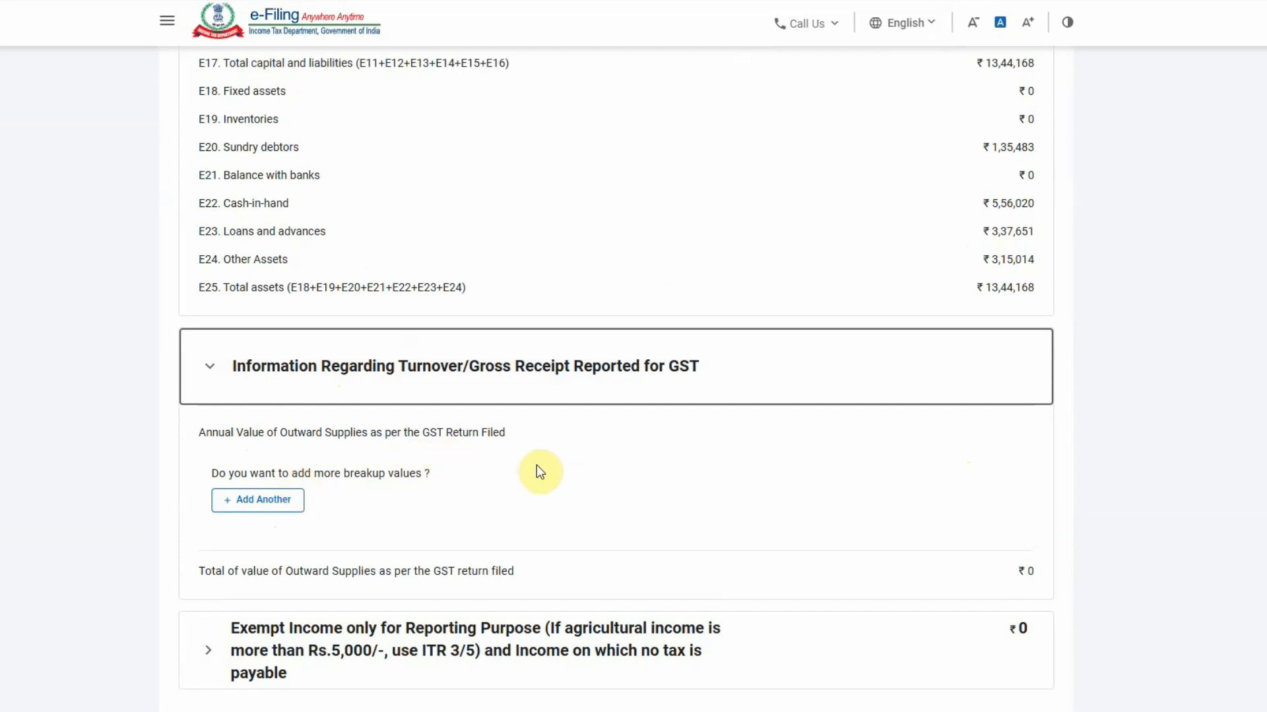
click(444, 364)
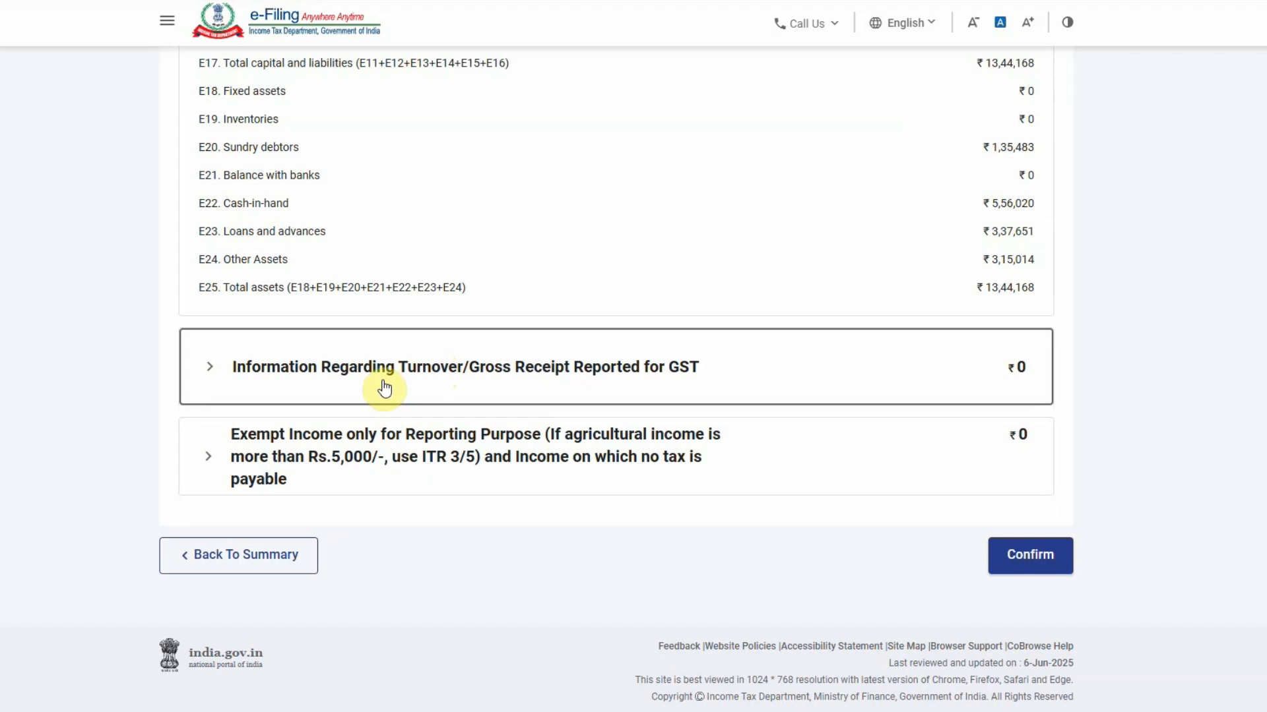
Check the sales figure on the Excel P&L sheet, then confirm the Disclosure Exempt Income details
click(547, 711)
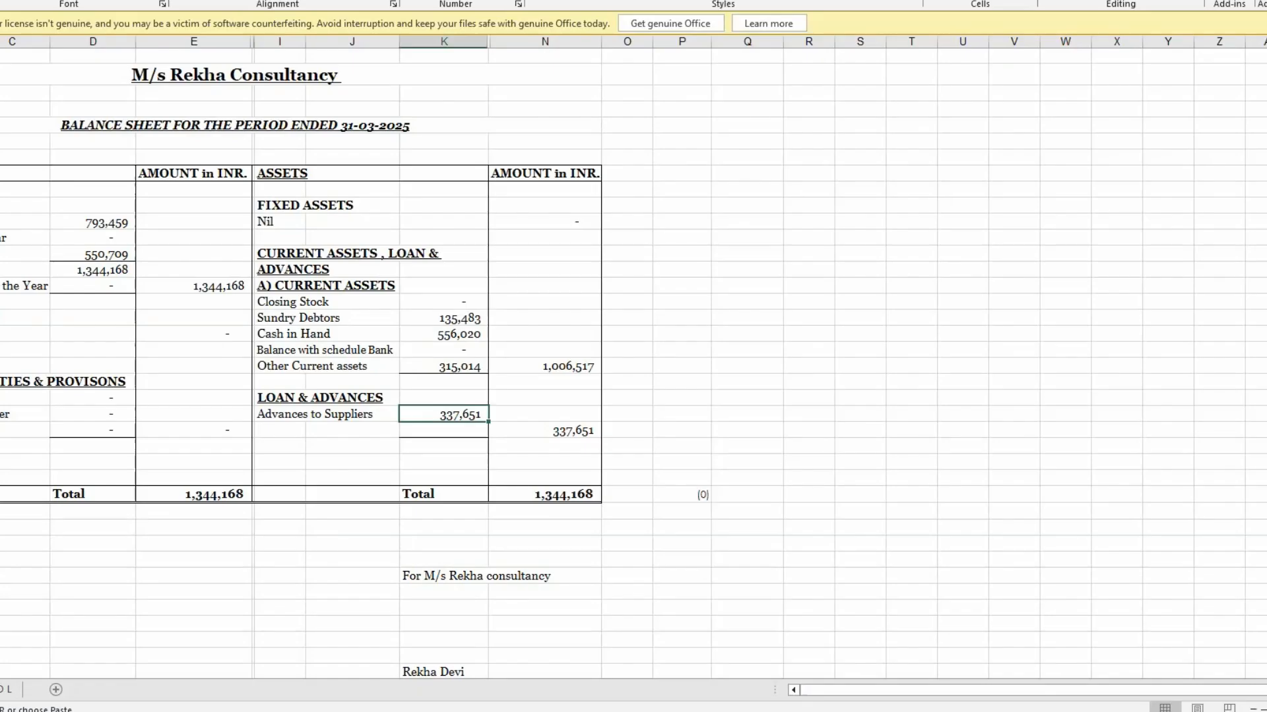
click(12, 690)
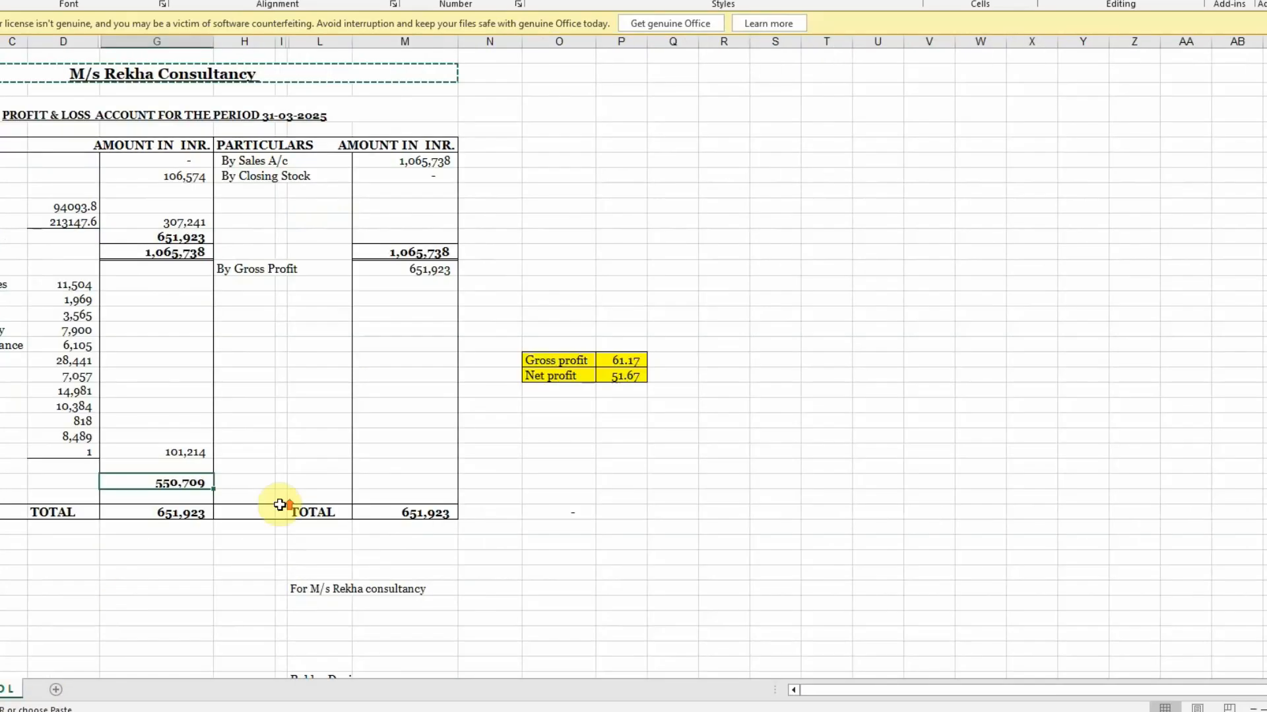
click(412, 162)
click(475, 711)
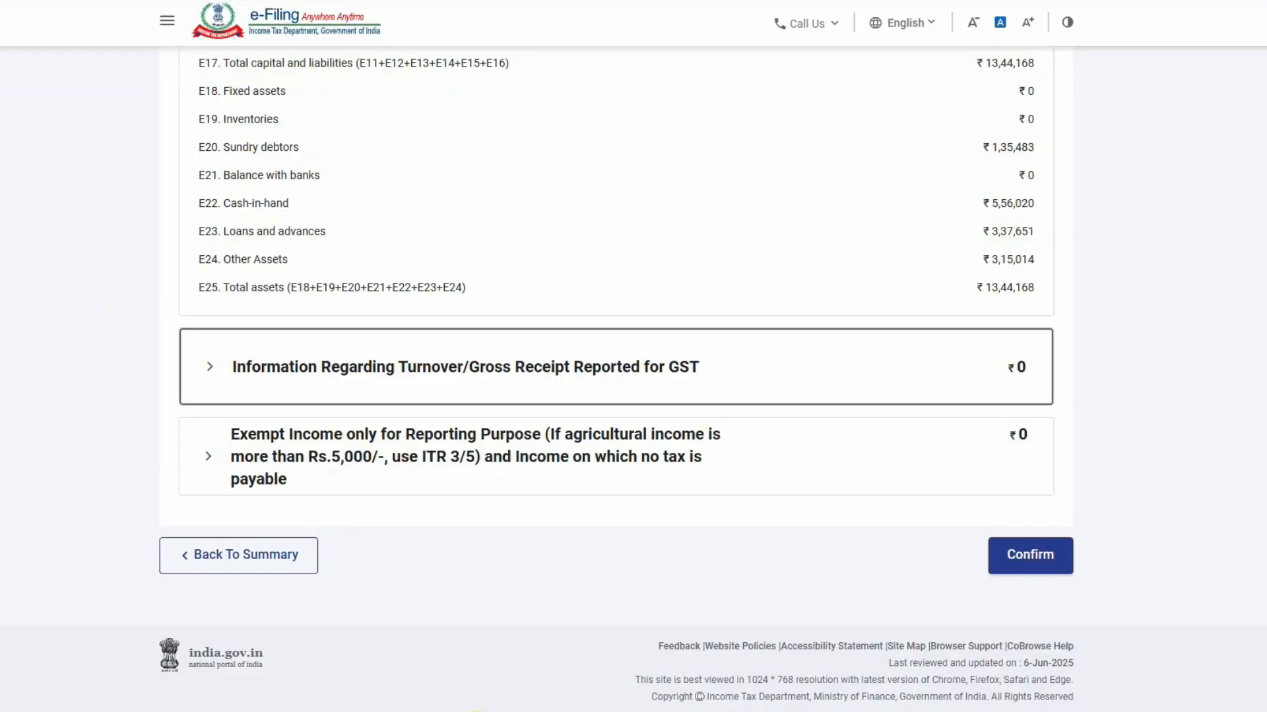
click(615, 551)
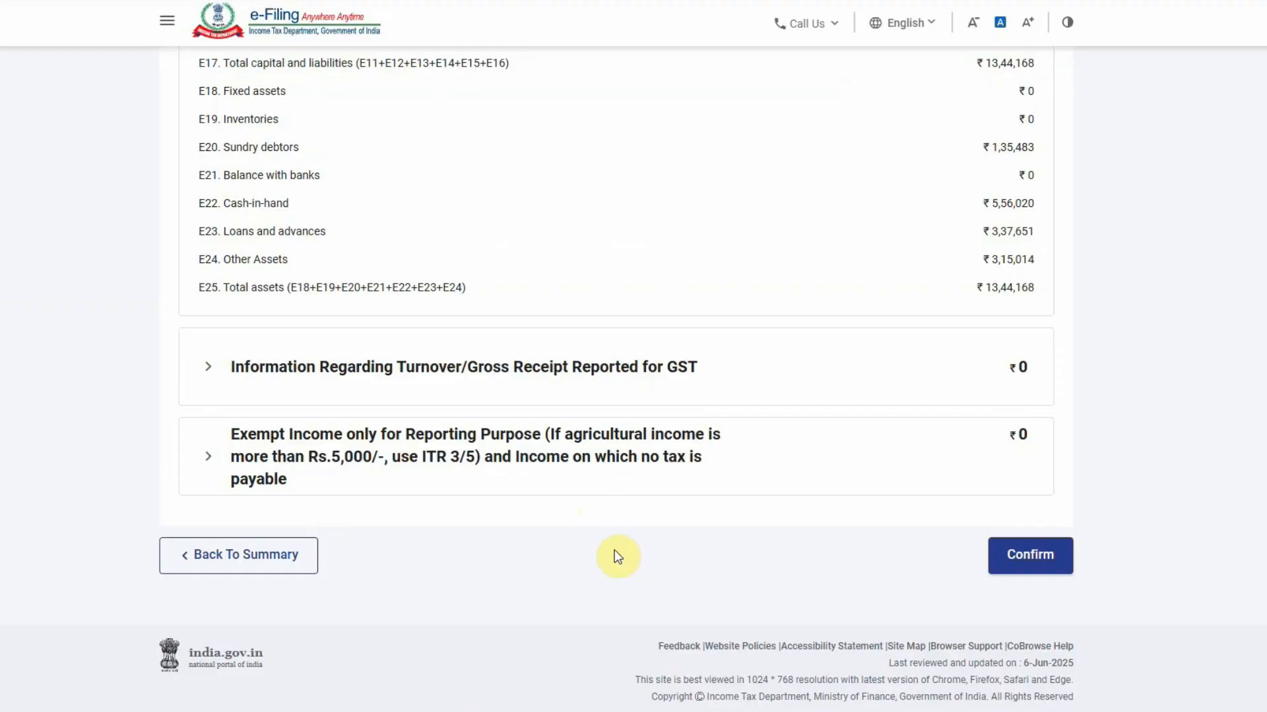
click(1030, 555)
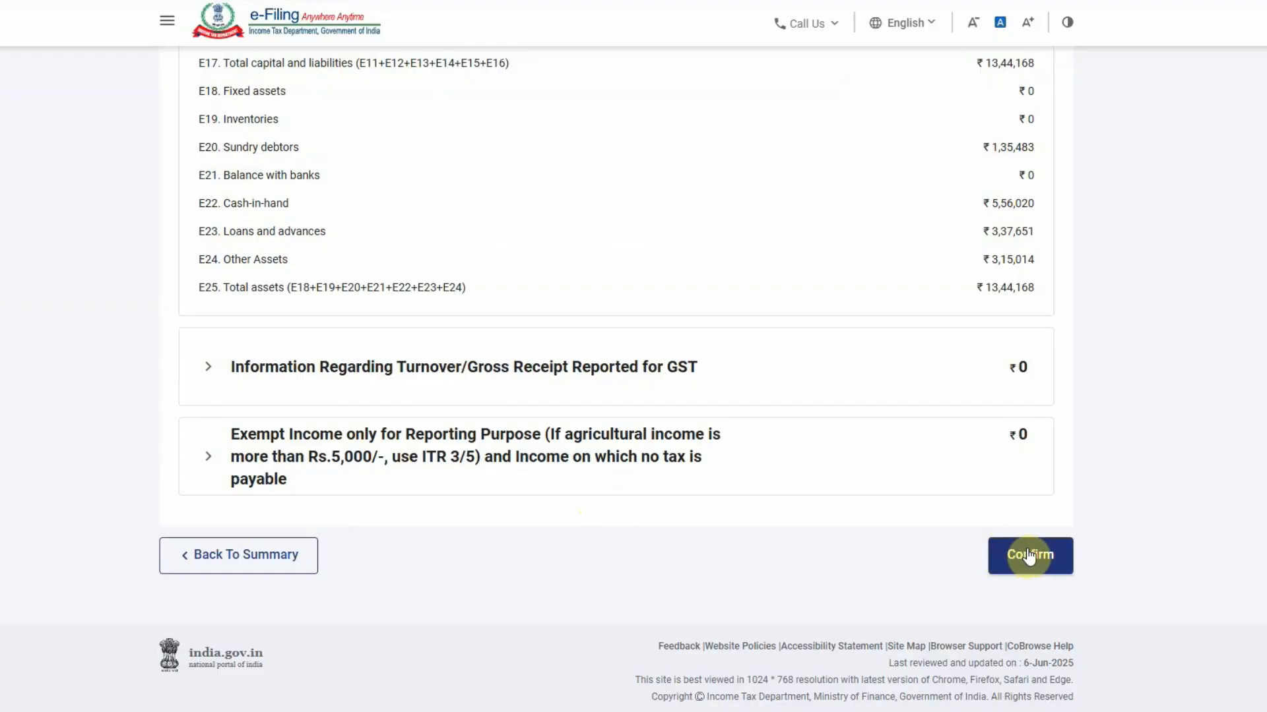
click(1030, 556)
Confirm LTCG u/s 112A with the fields left empty, leaving it at ₹0
scroll(673, 427, up, 3)
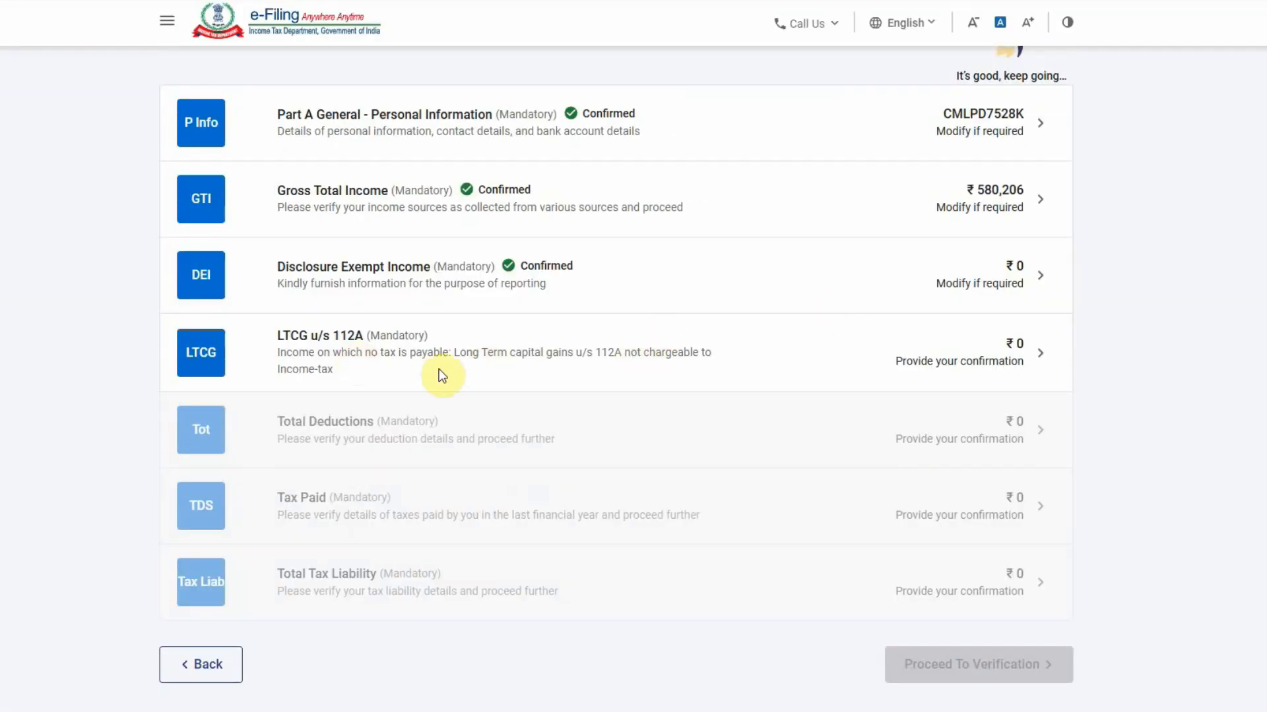
click(913, 359)
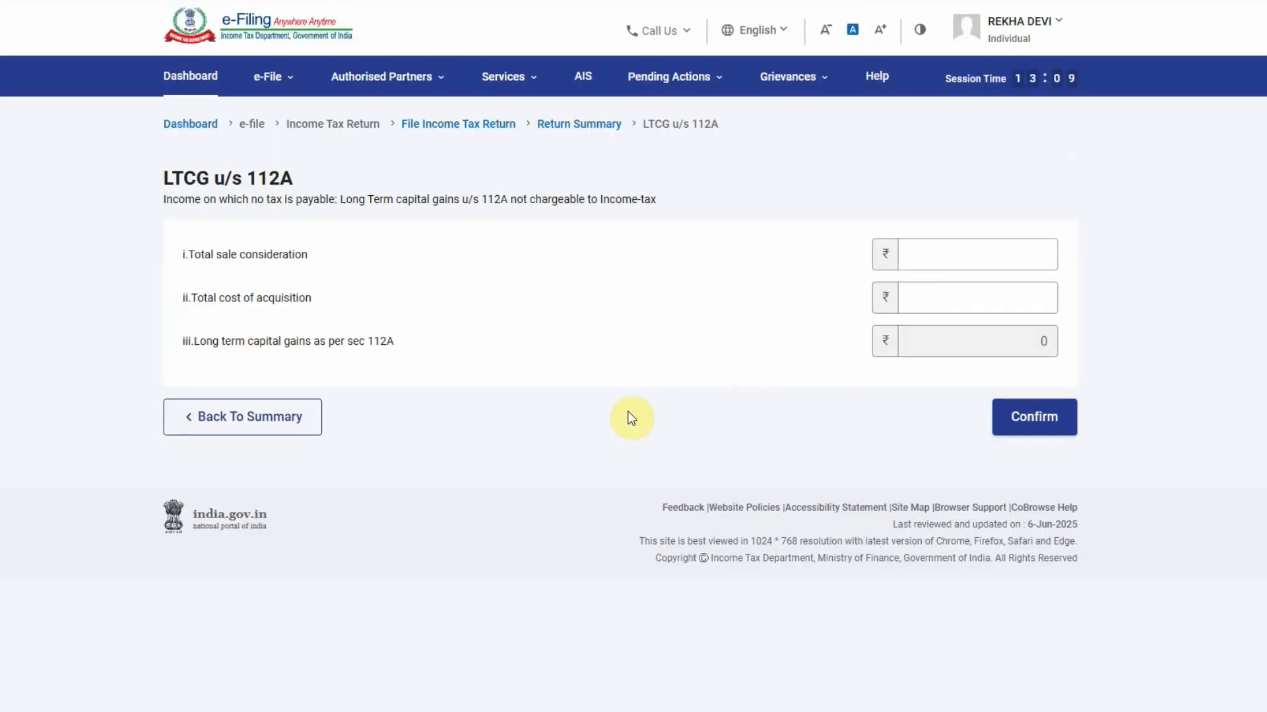
click(1058, 425)
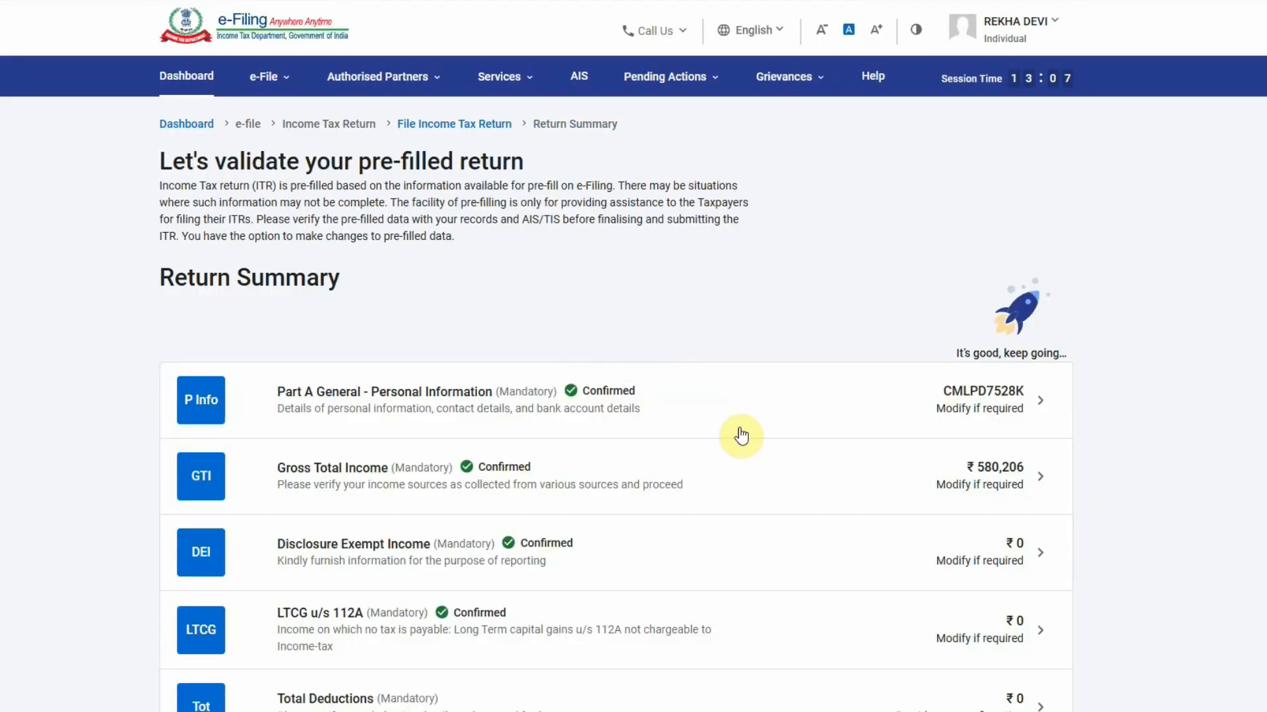
scroll(741, 436, down, 3)
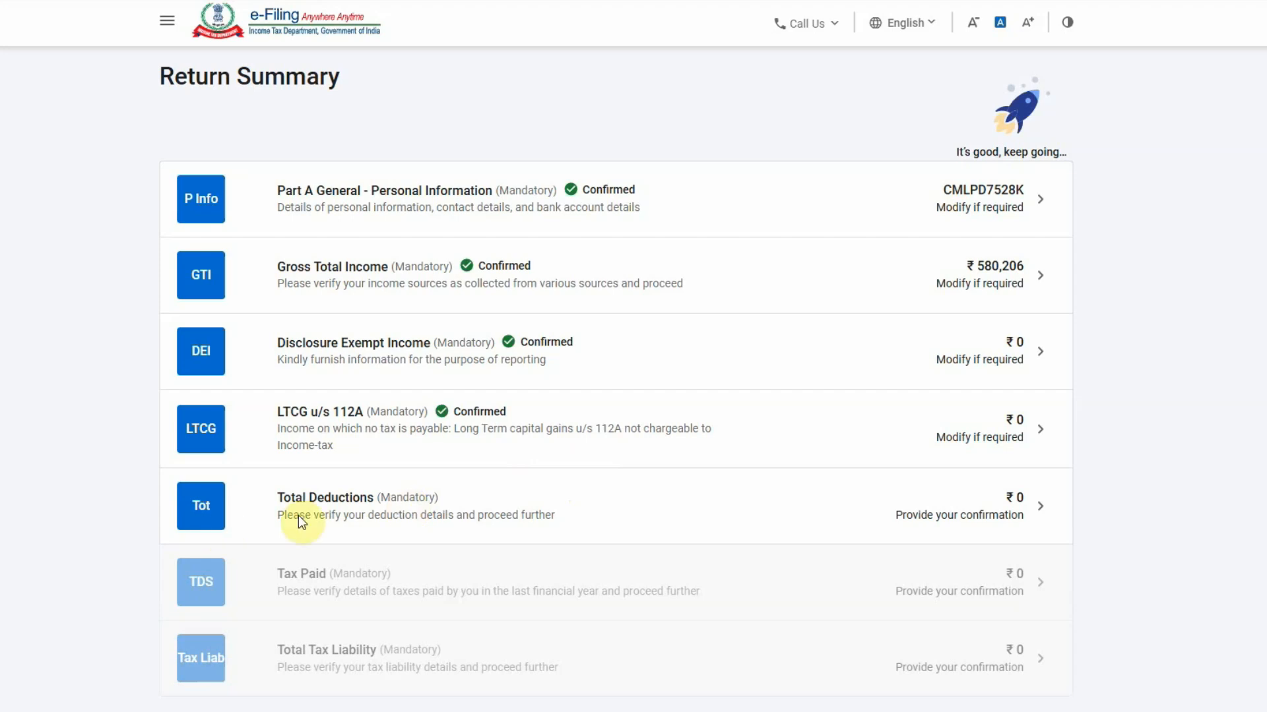
Review Total Deductions, with 80CCD(2), 80CCH and others at ₹0, and confirm them
click(923, 513)
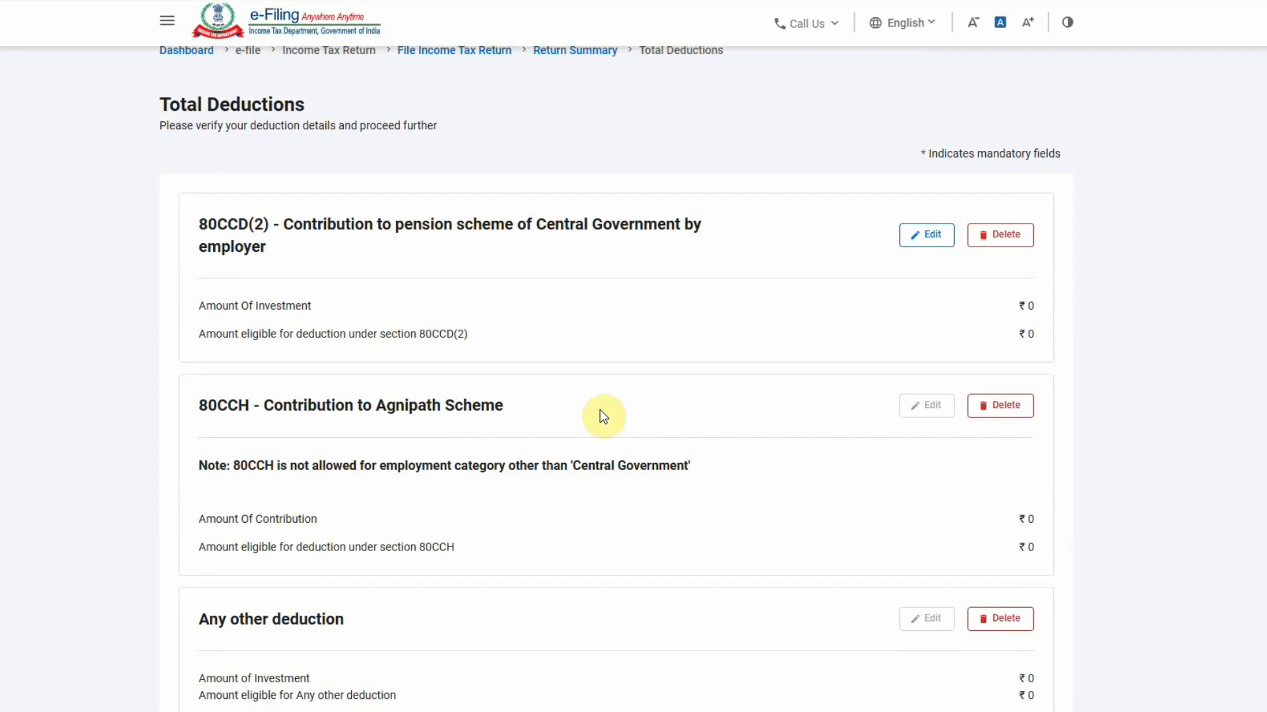
scroll(602, 416, down, 5)
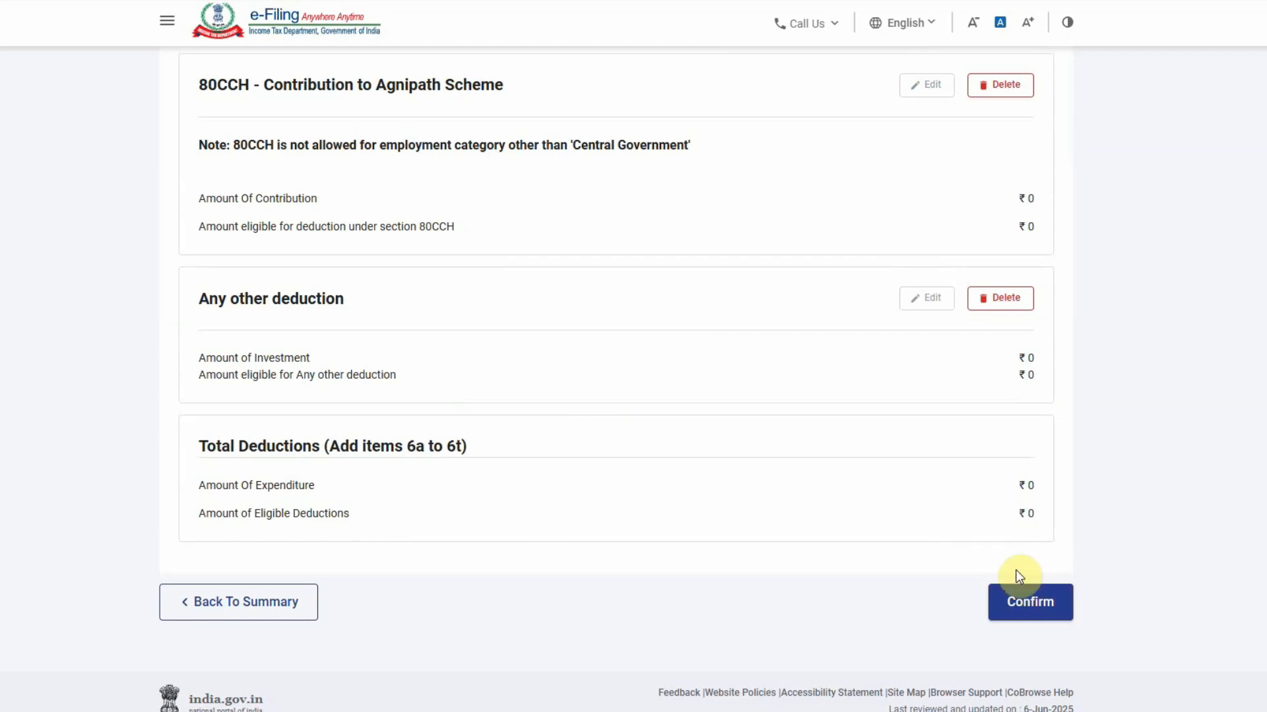
click(1027, 599)
Review the Advance Tax and Self Assessment Tax payments and confirm Tax Paid at ₹0
scroll(705, 540, up, 3)
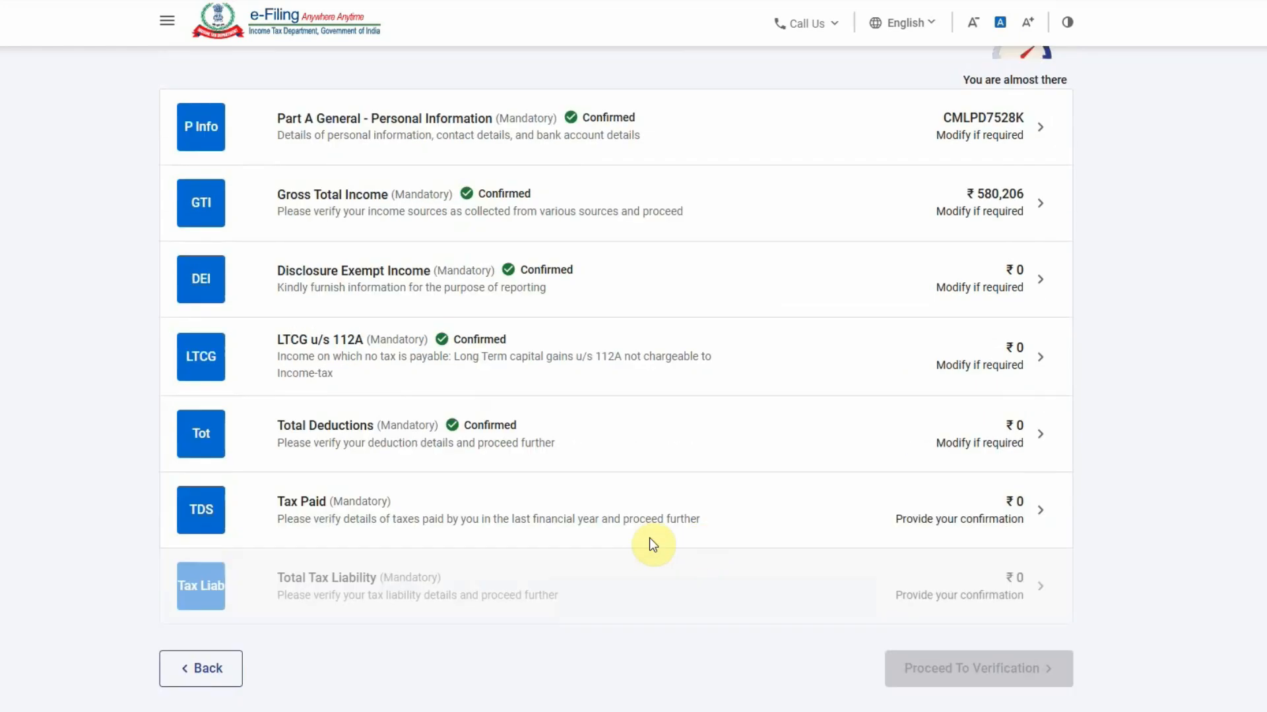
click(729, 506)
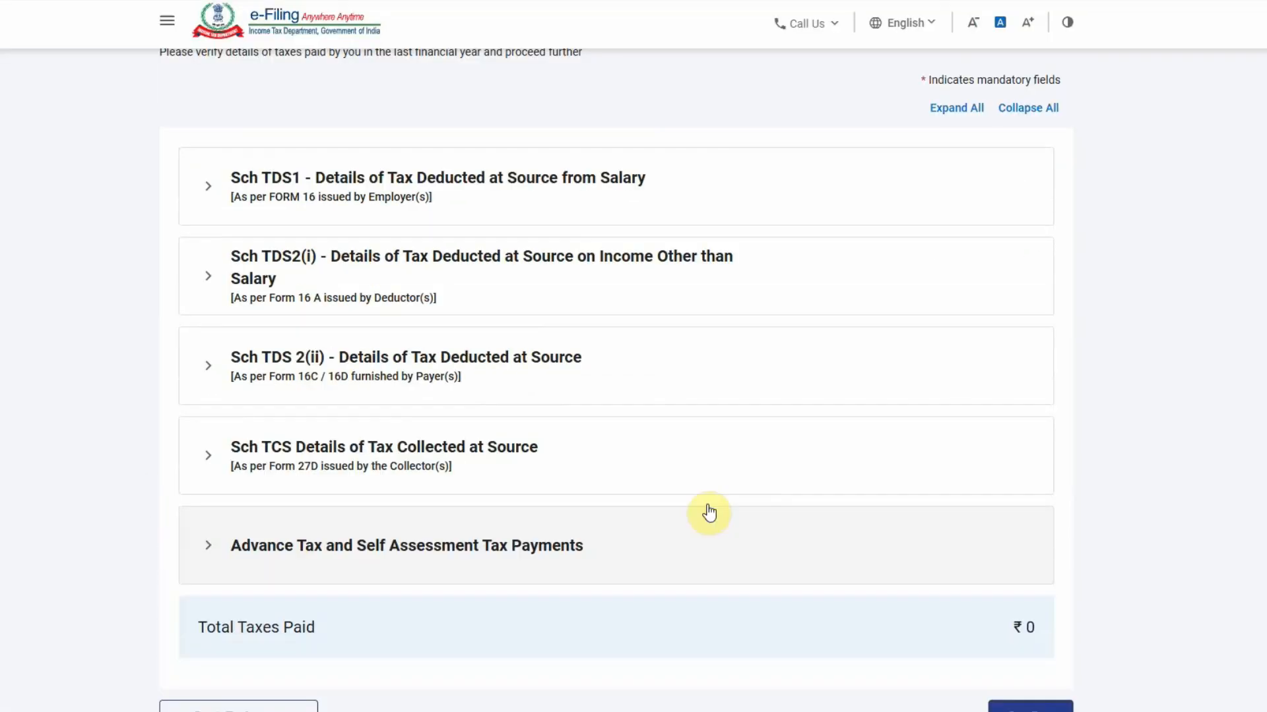
scroll(710, 512, up, 1)
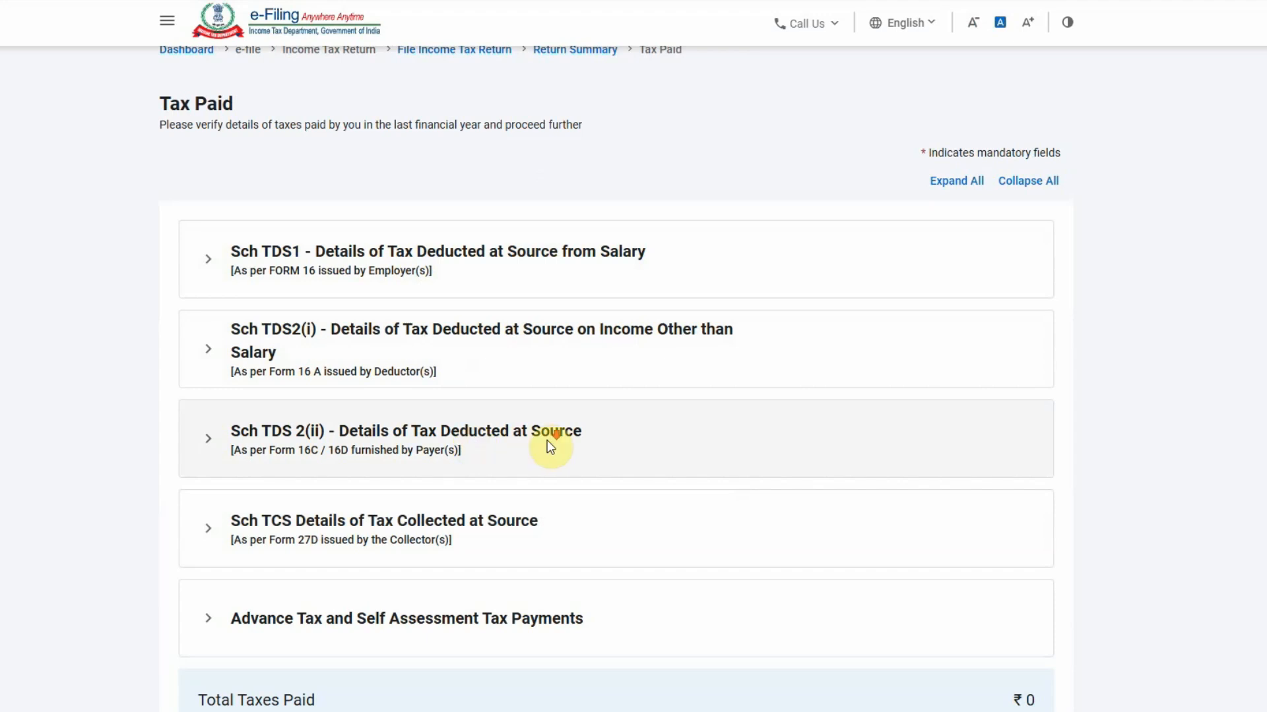
scroll(547, 439, down, 1)
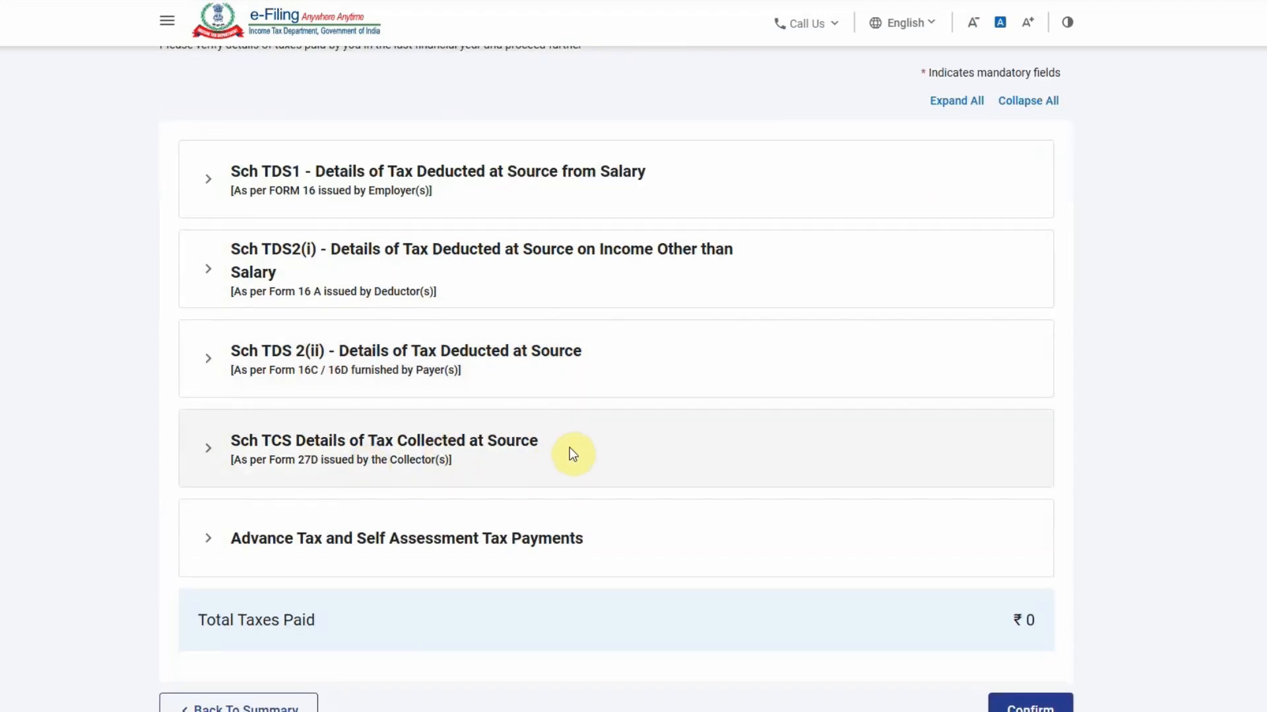
scroll(571, 442, down, 2)
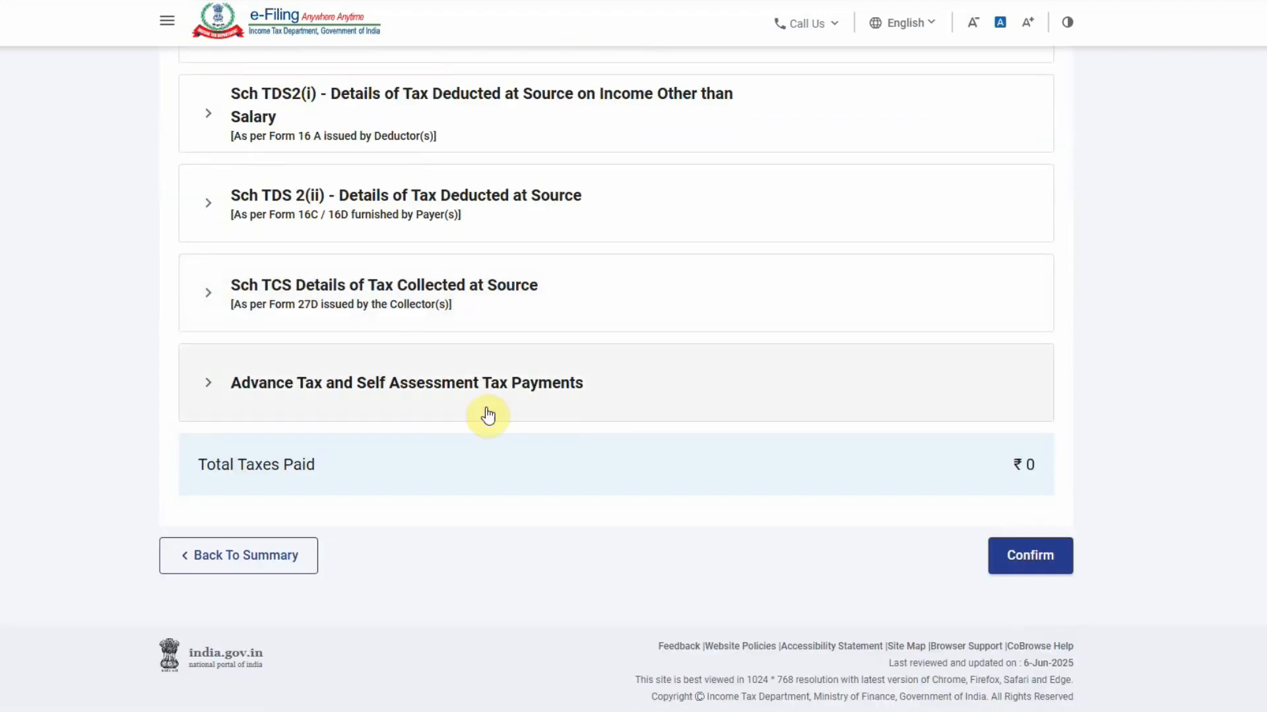
click(564, 372)
scroll(496, 447, down, 2)
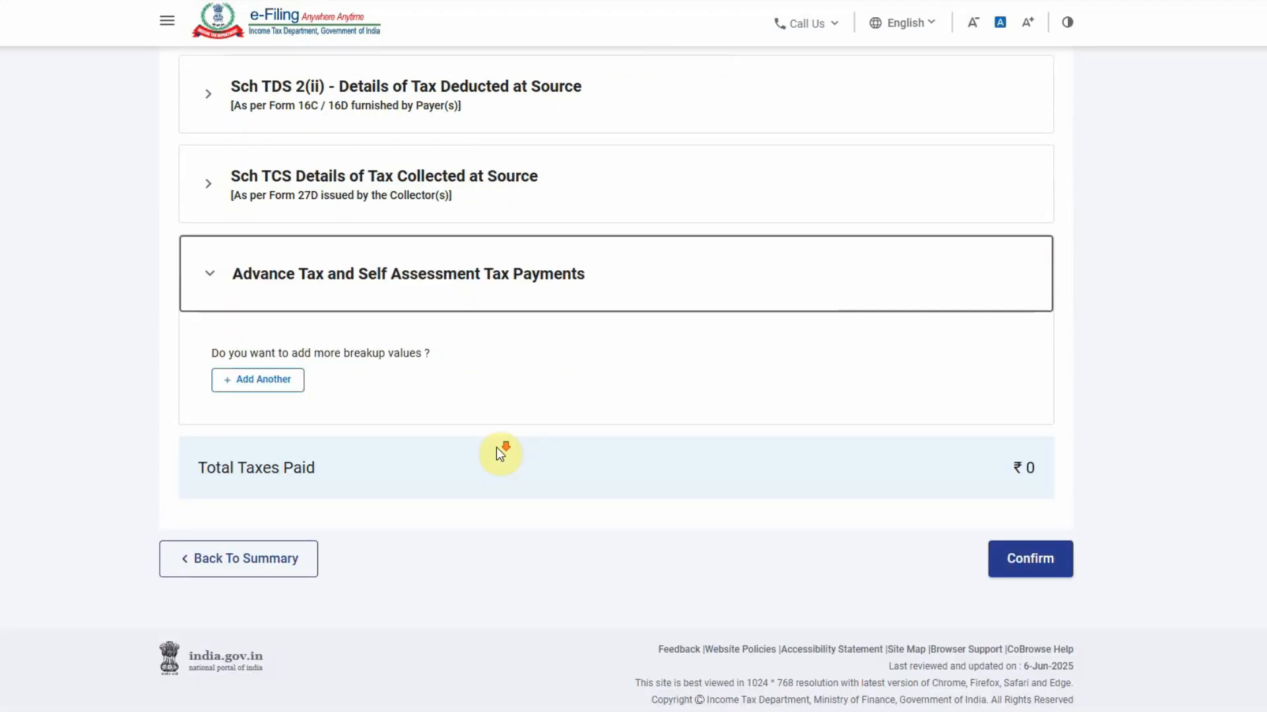
scroll(528, 462, up, 5)
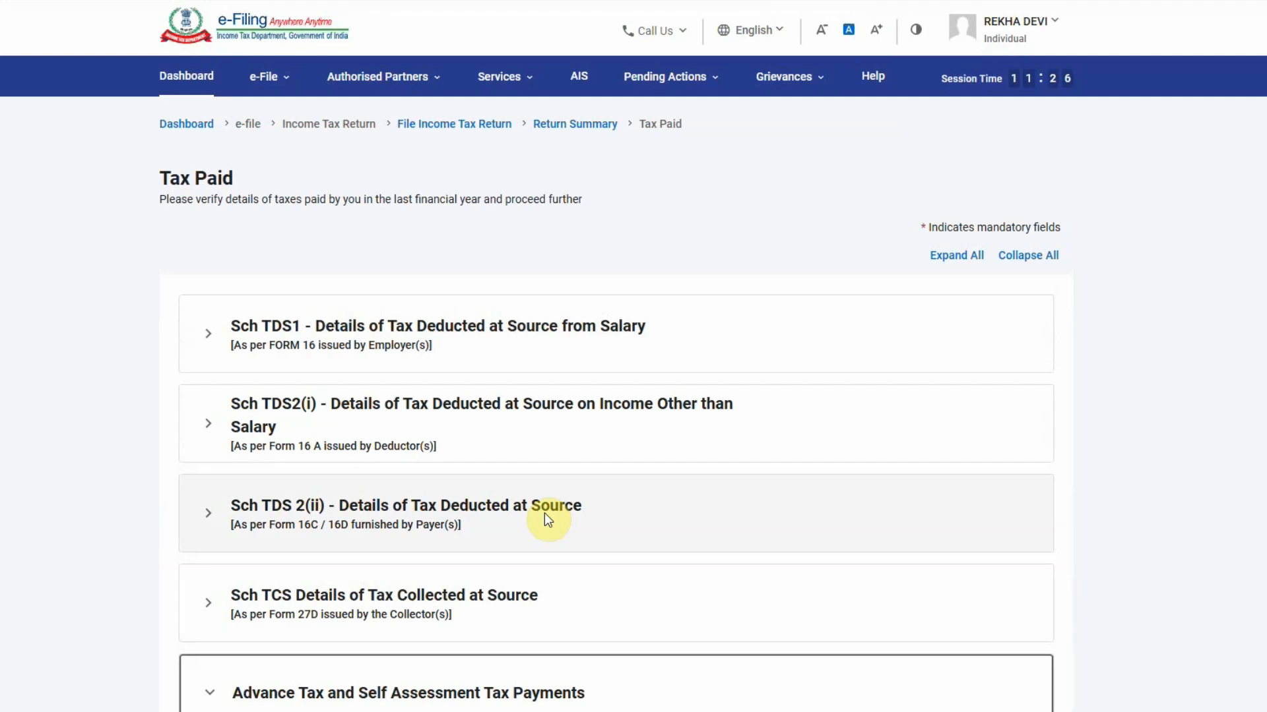
scroll(544, 513, down, 3)
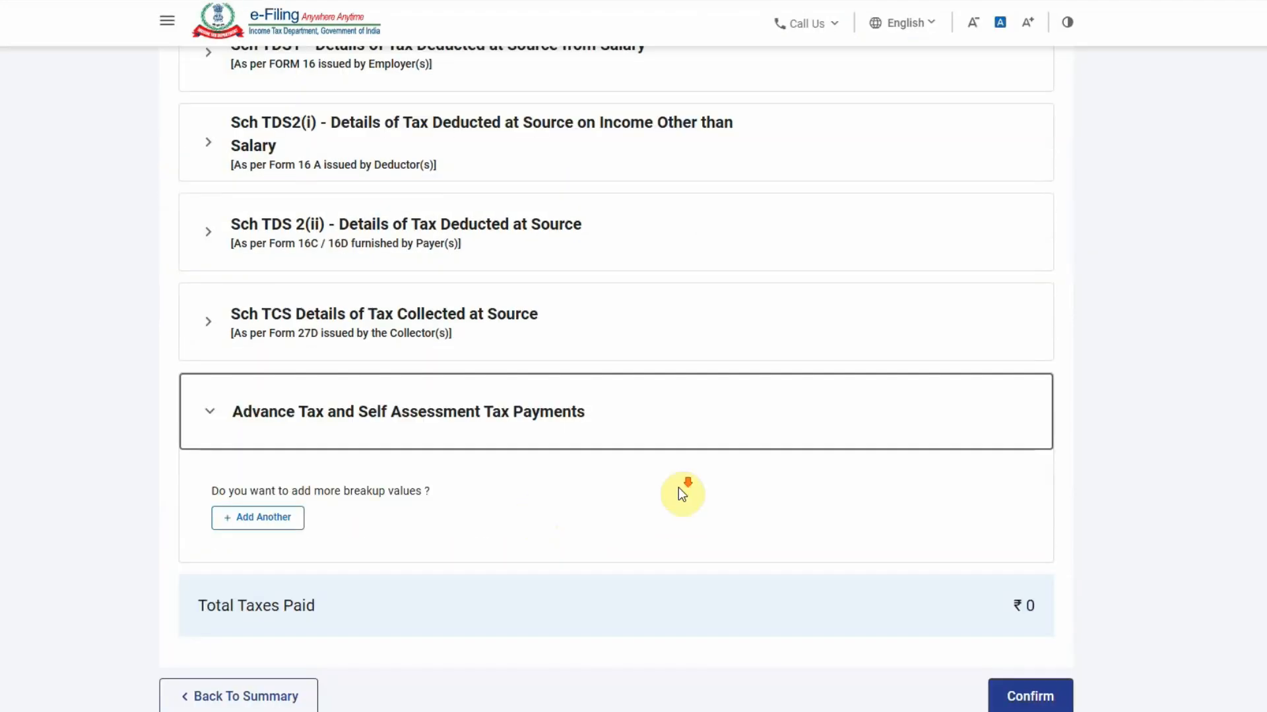
scroll(678, 489, down, 2)
click(1029, 556)
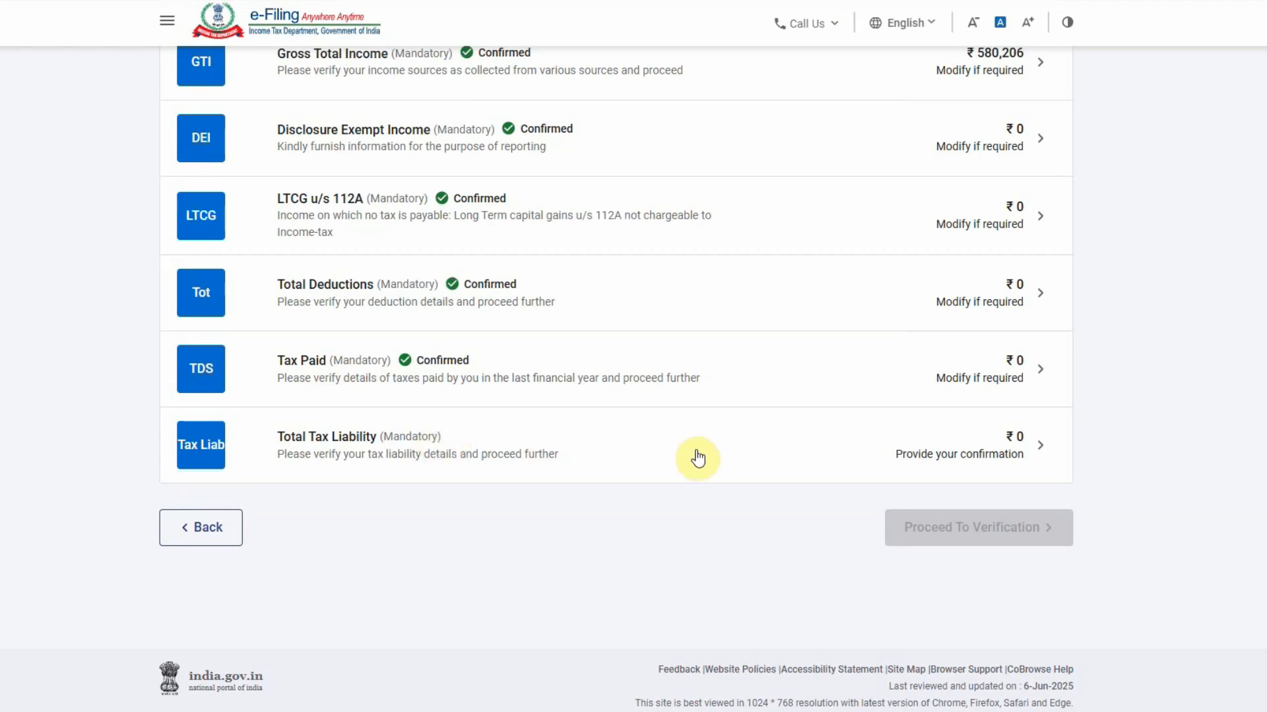
Review Total Tax Liability (₹14,011 tax offset by the ₹14,011 87A rebate, ₹0 payable) and confirm it
click(971, 435)
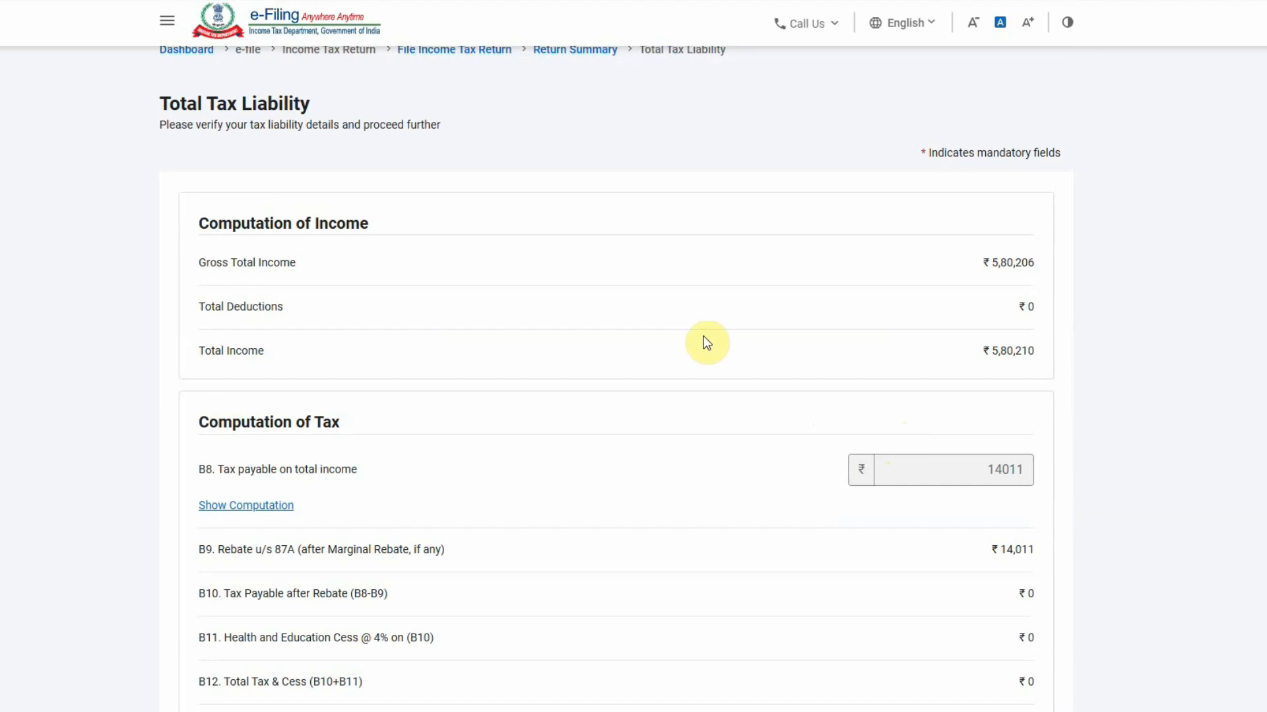
drag(976, 471, 1056, 469)
drag(979, 550, 1091, 548)
scroll(1082, 549, down, 5)
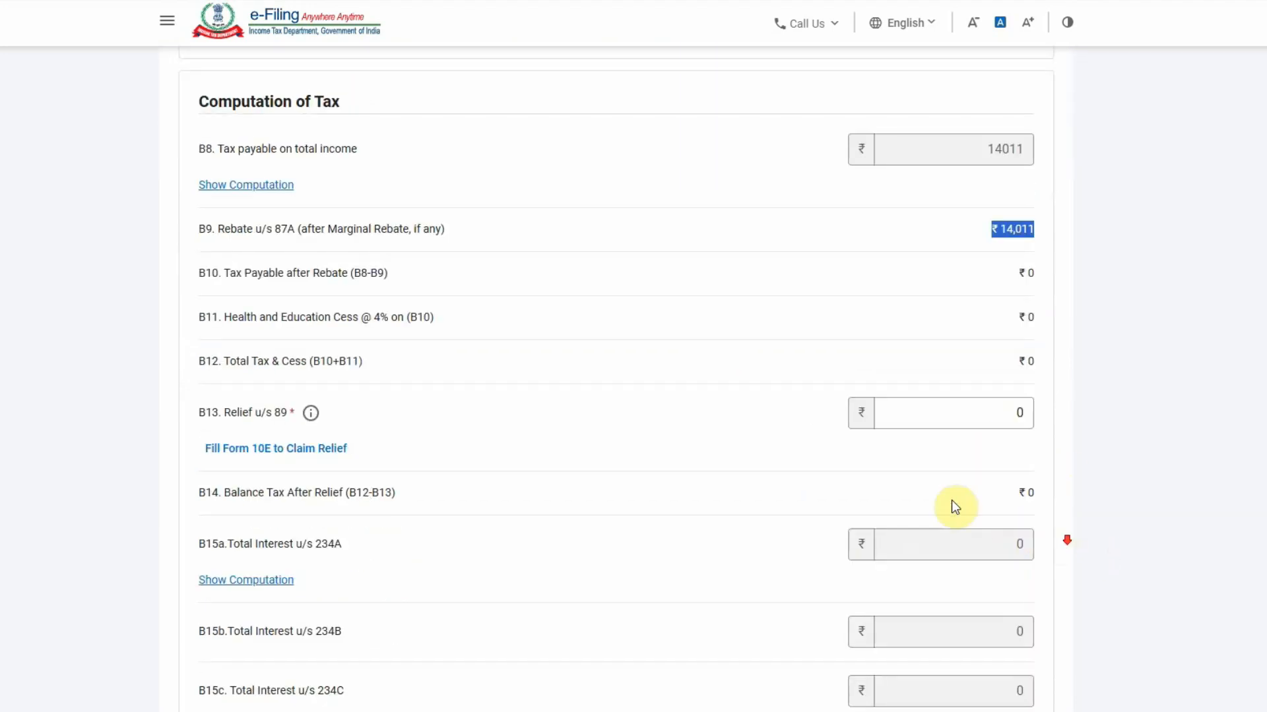
scroll(817, 447, down, 4)
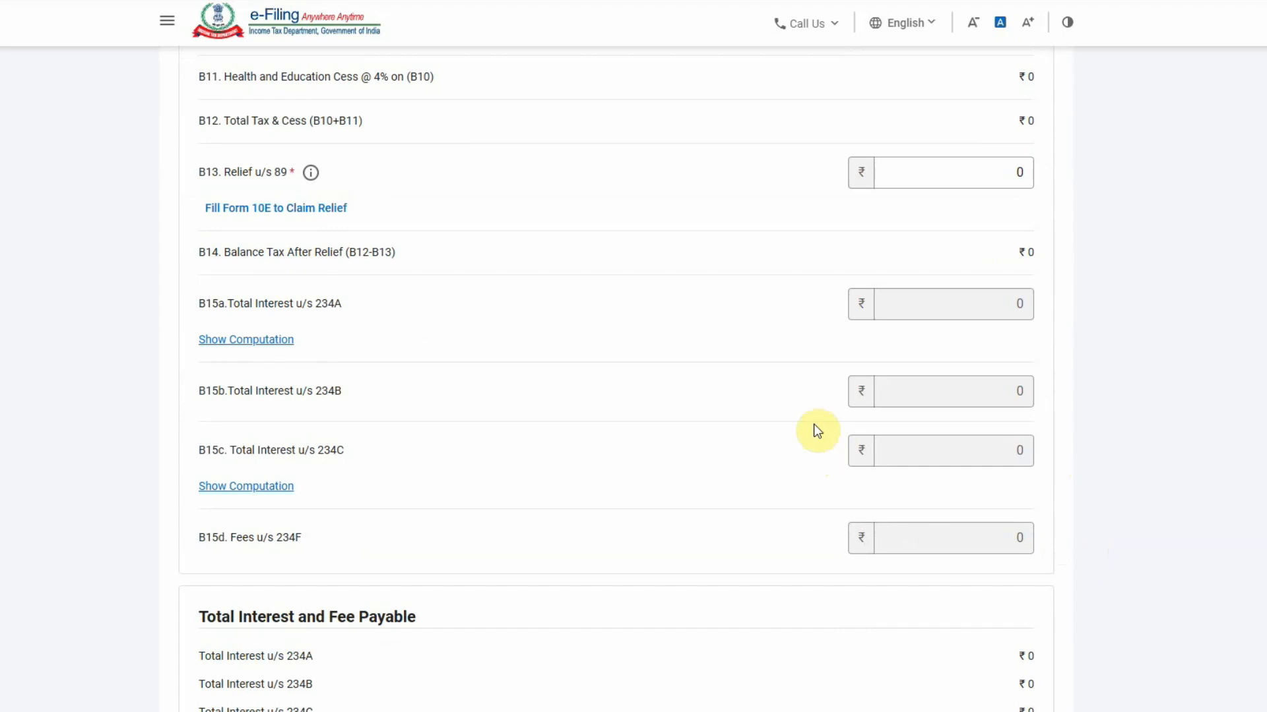
scroll(800, 435, up, 8)
scroll(656, 517, down, 5)
scroll(654, 510, down, 10)
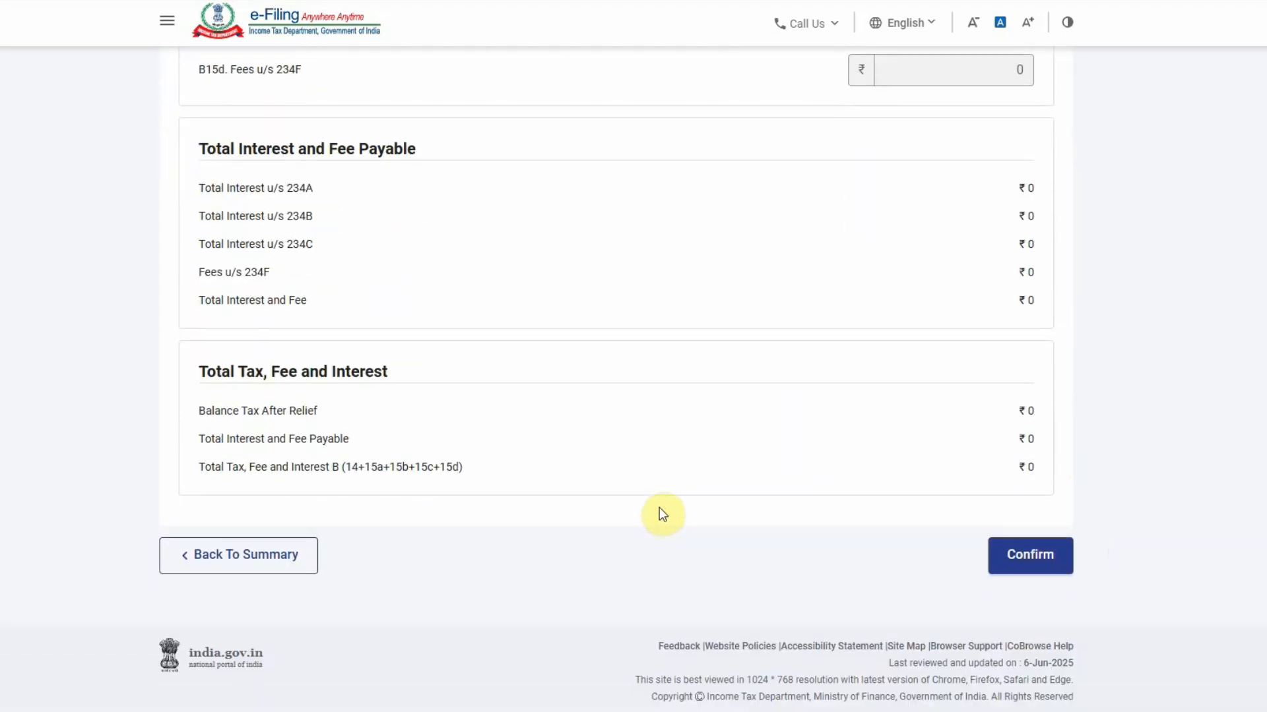
scroll(663, 513, up, 1)
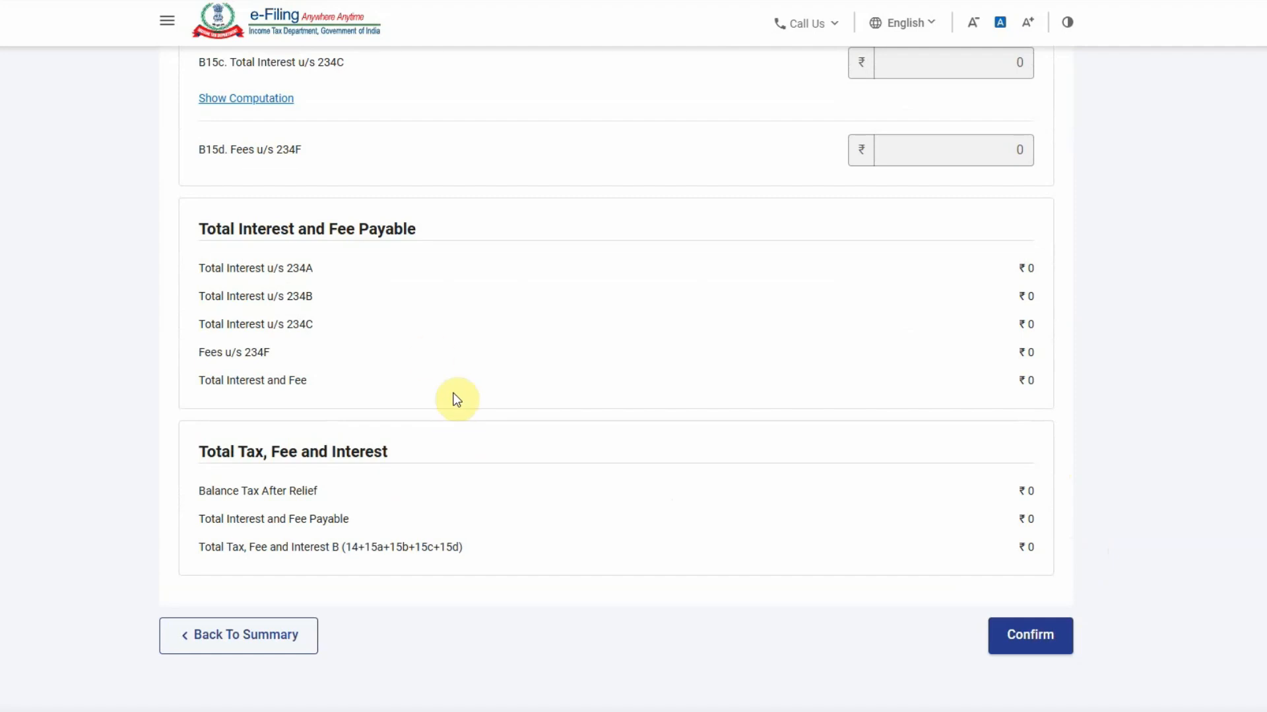
scroll(794, 427, up, 10)
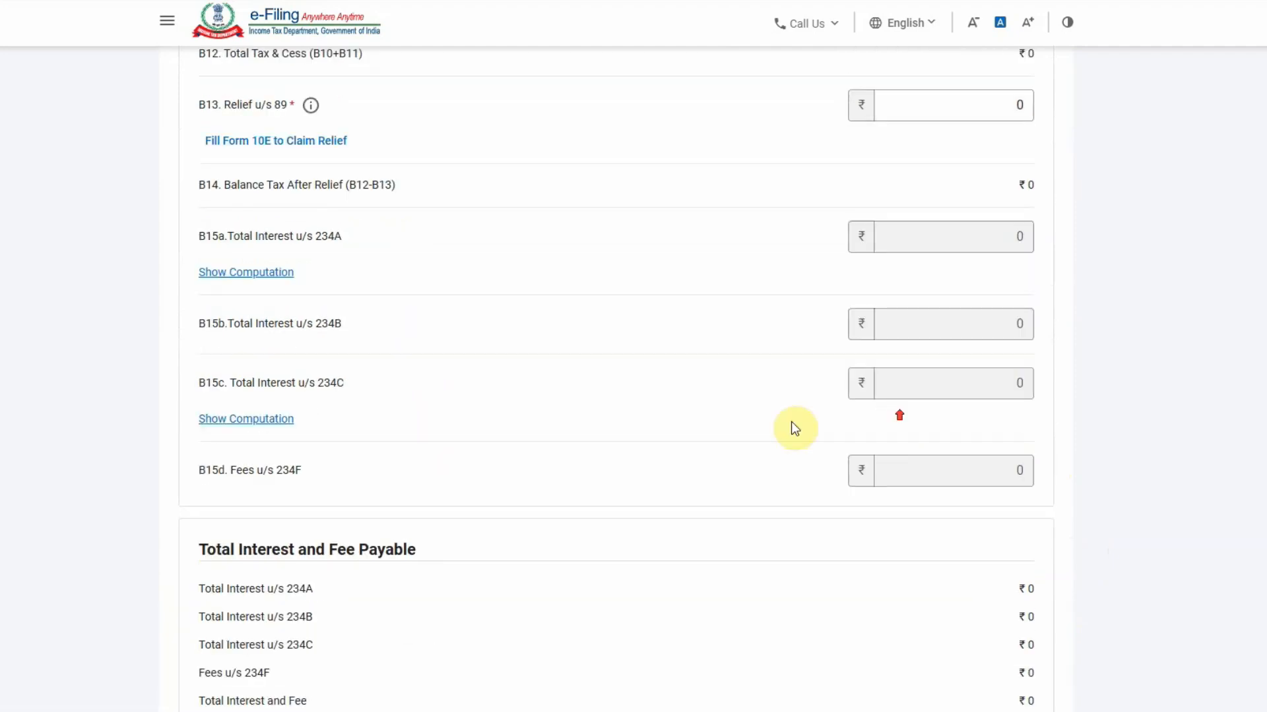
scroll(597, 417, up, 7)
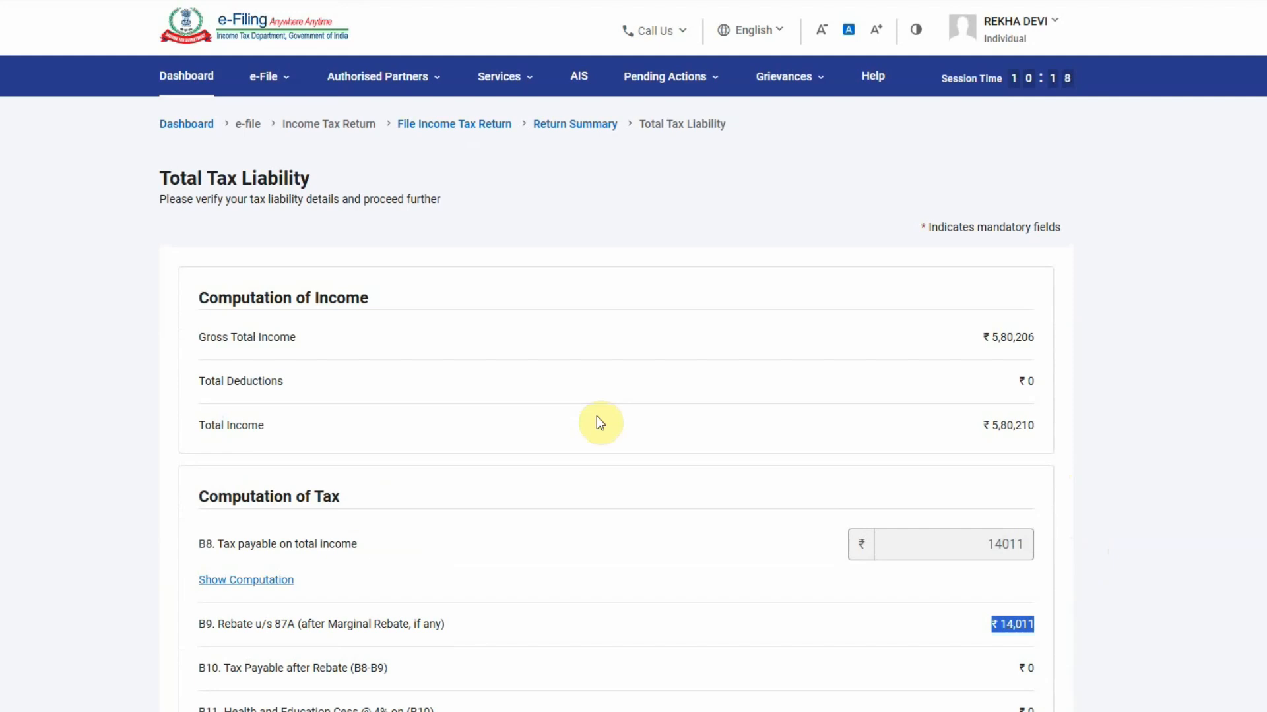
scroll(596, 417, down, 15)
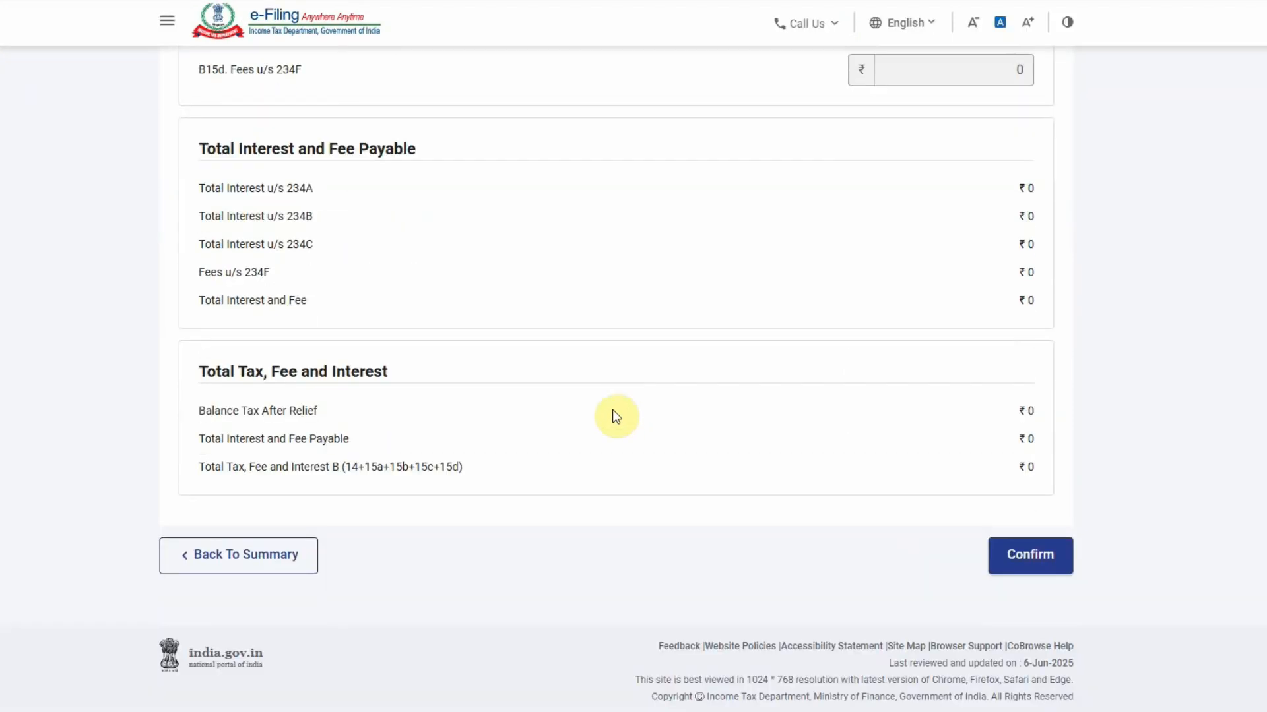
click(1026, 562)
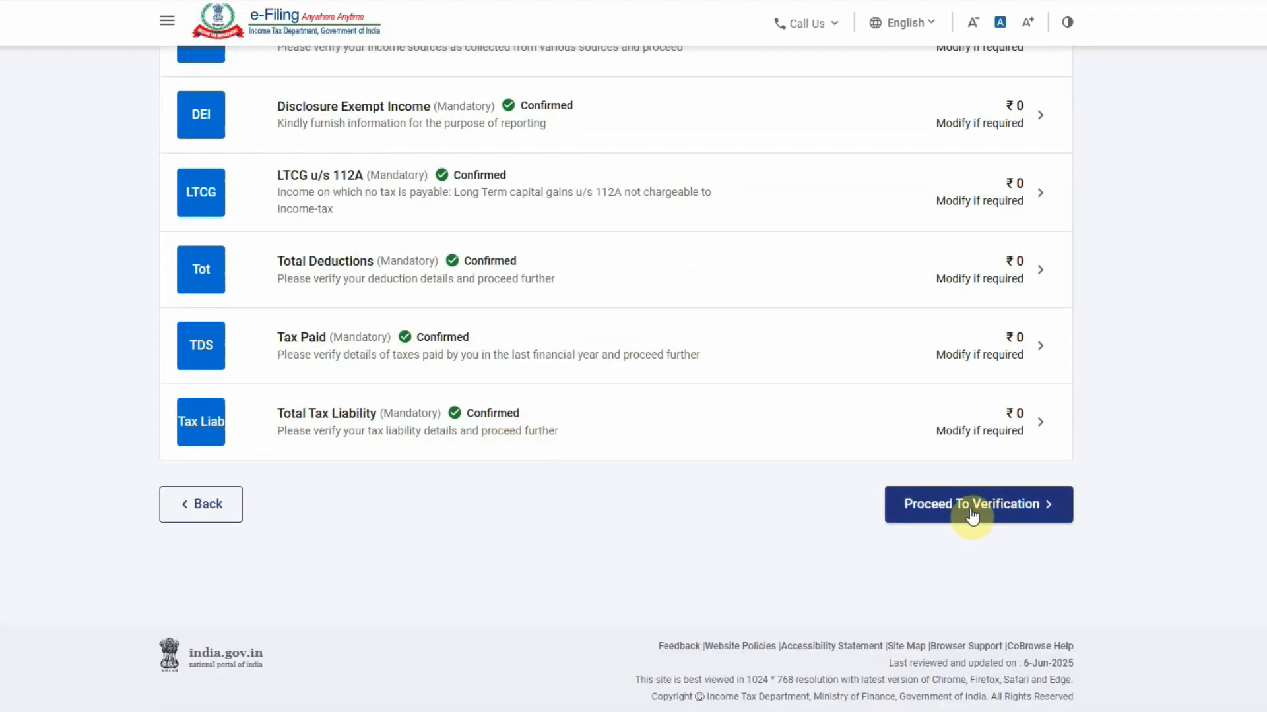
Open the tax summary and check the Gross Total Income of 5,80,206
click(973, 508)
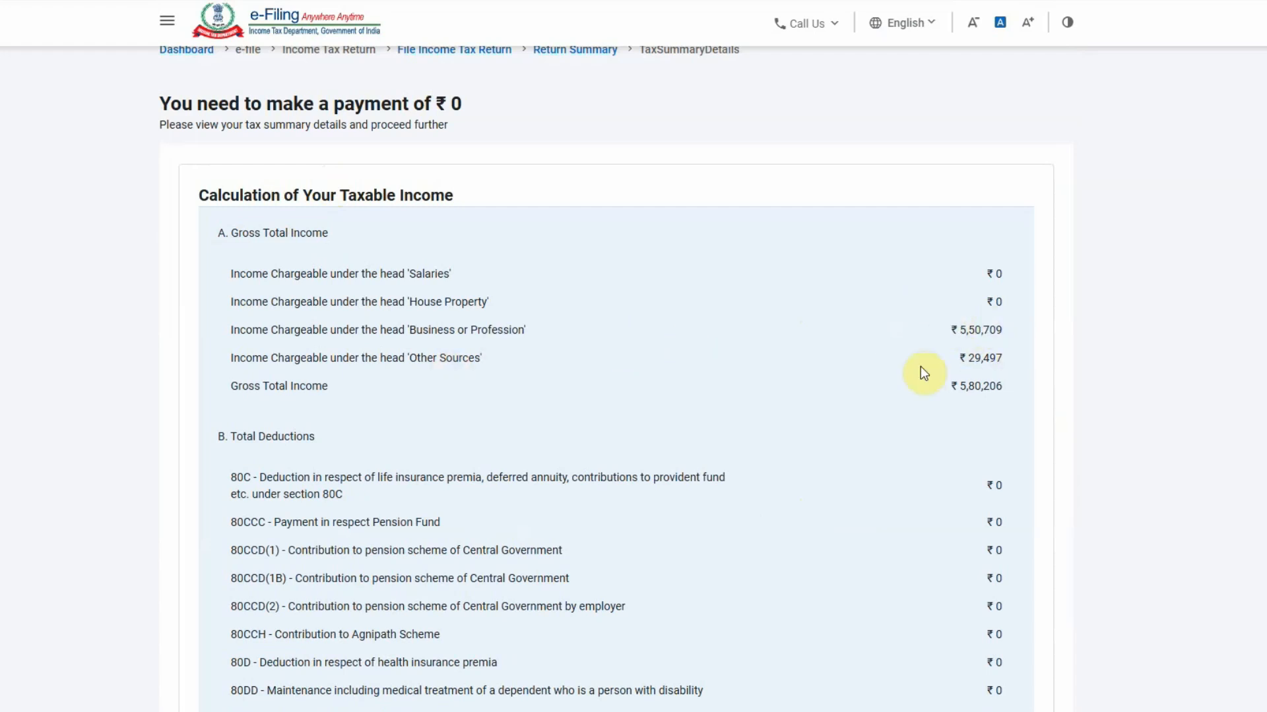
double_click(983, 387)
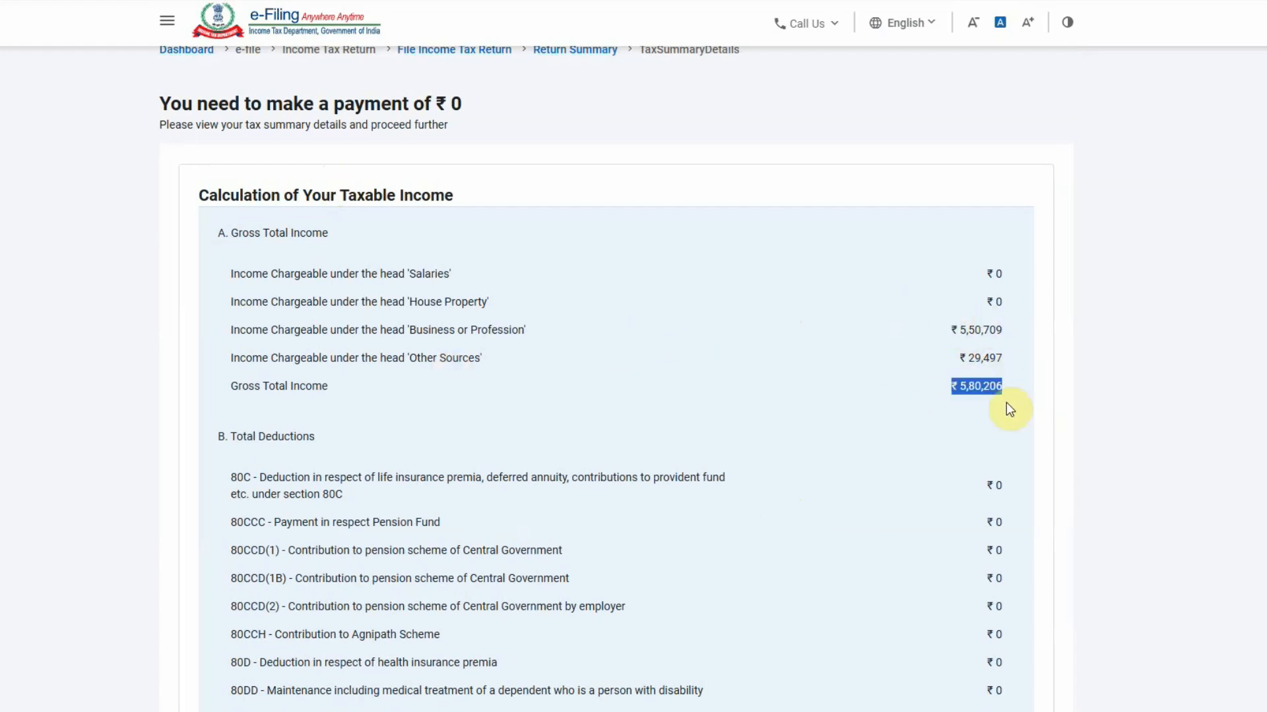
scroll(920, 445, down, 5)
scroll(920, 445, down, 5)
scroll(922, 444, down, 3)
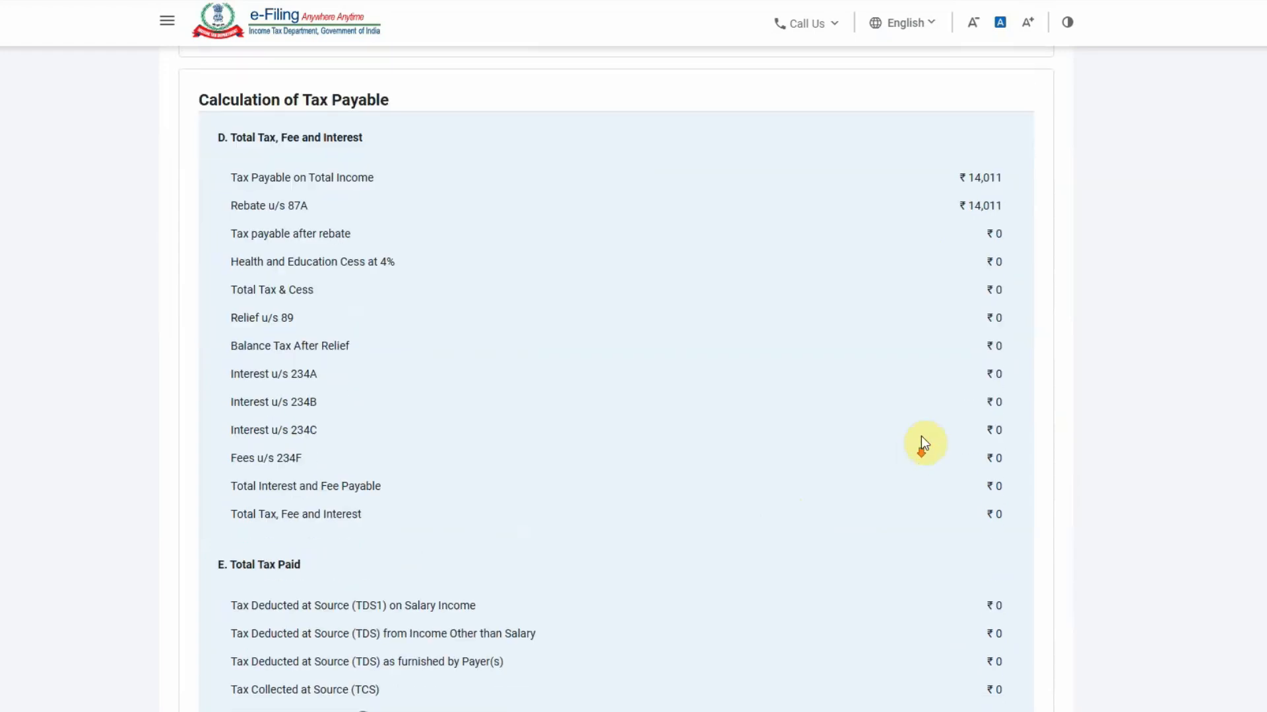
Check the ₹14,011 tax payable against the ₹14,011 87A rebate, then go to Preview and Submit
drag(944, 175, 1028, 175)
drag(934, 209, 1008, 207)
click(921, 380)
scroll(917, 381, down, 8)
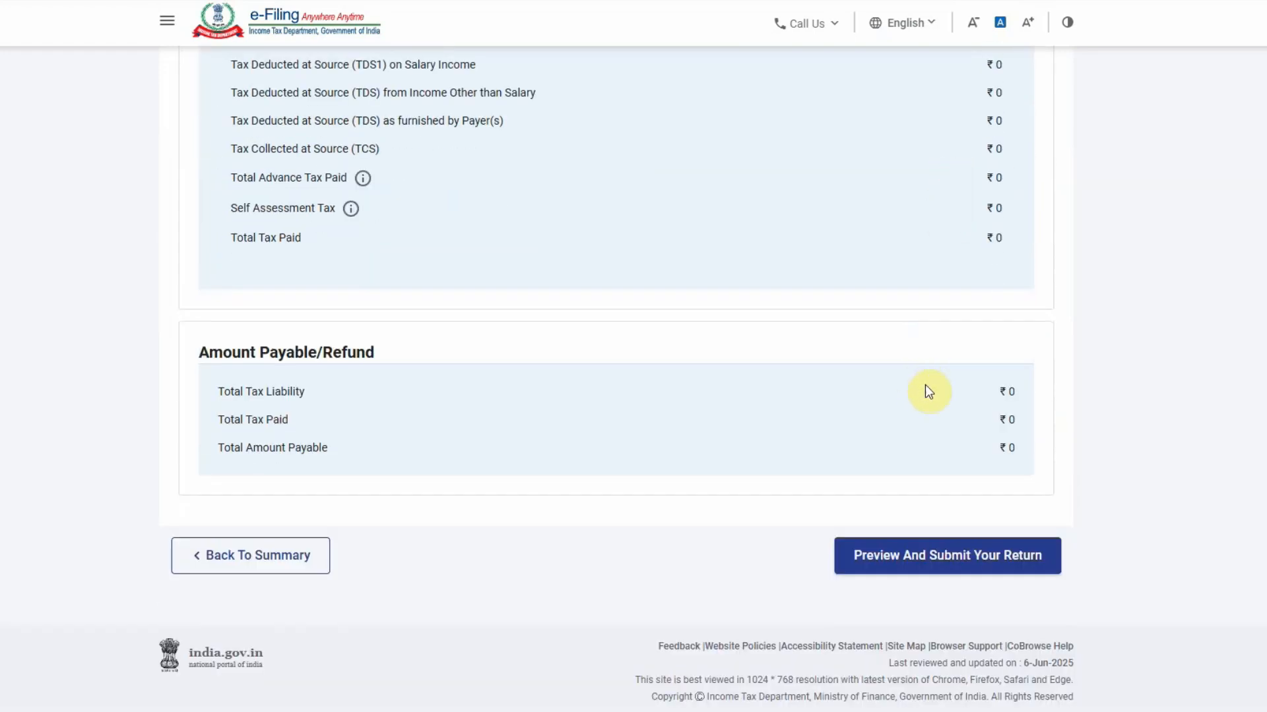
click(936, 556)
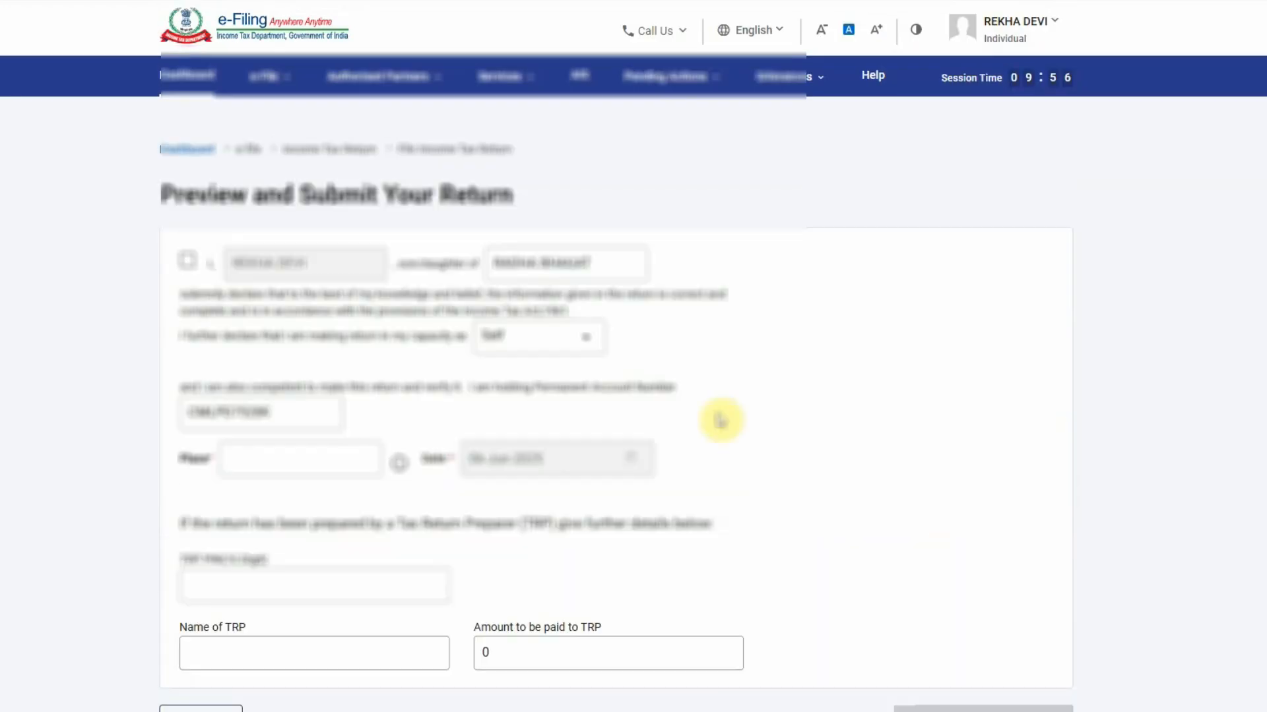
Accept the declaration and enter 'ghaziabad' as the place
click(187, 260)
scroll(194, 310, down, 3)
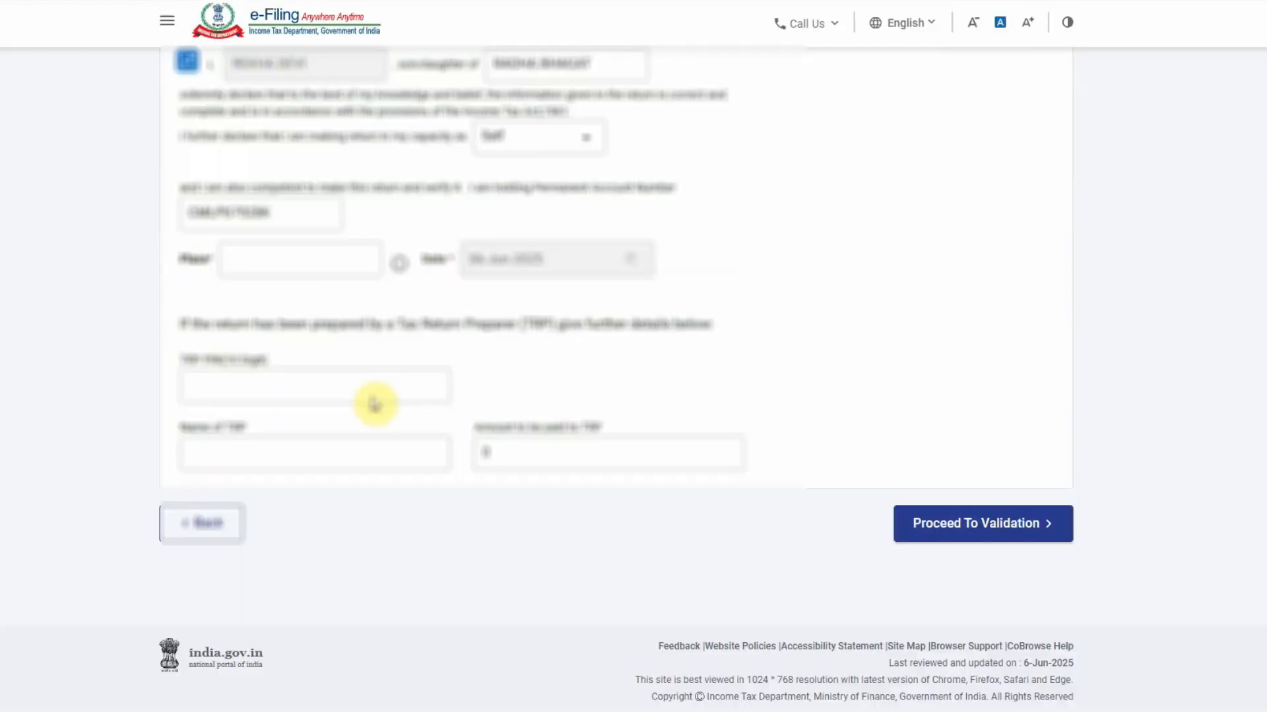
click(305, 261)
text(ghazi)
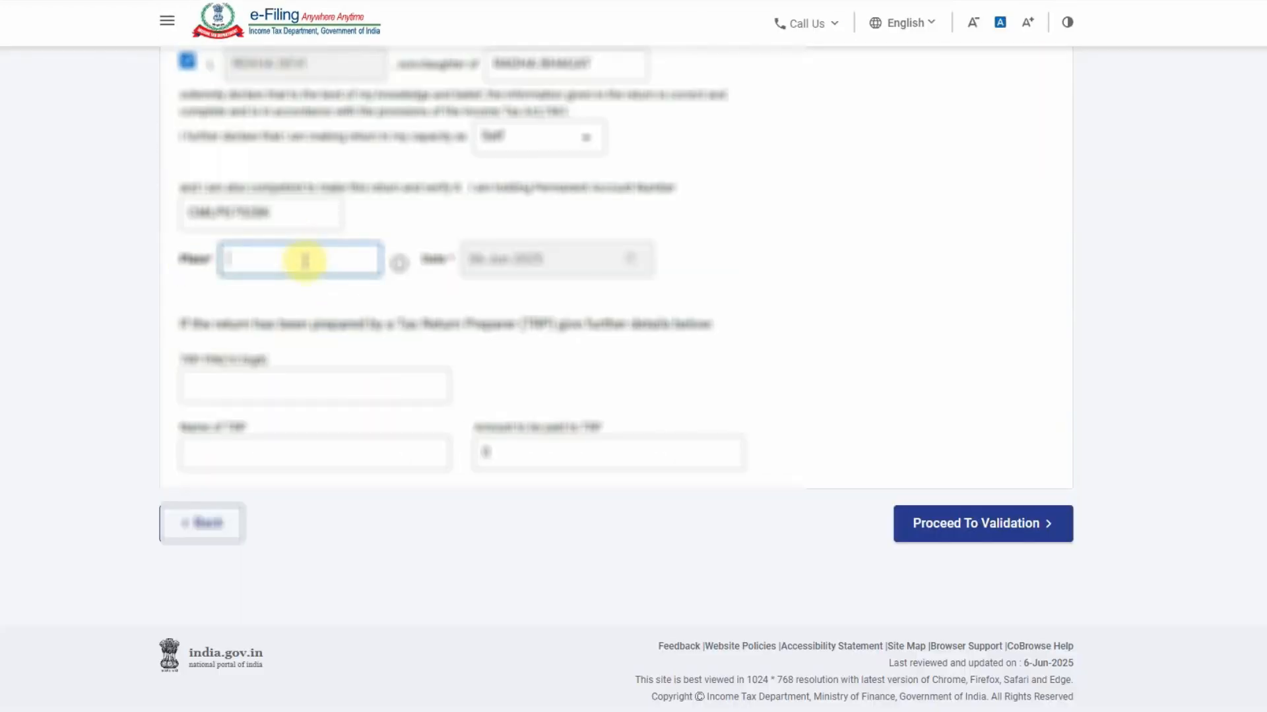
text(abad)
click(765, 386)
Run internal validation, preview the return, pass upload validation, and proceed to verification
click(908, 524)
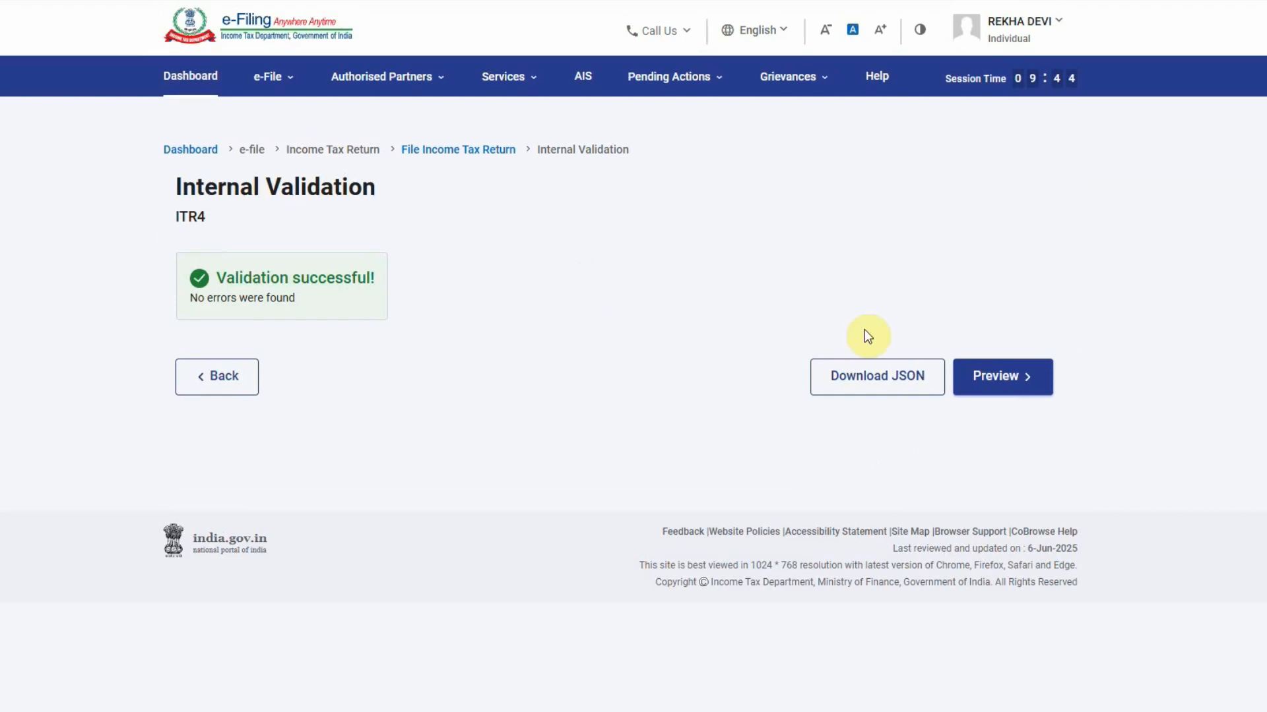
click(995, 376)
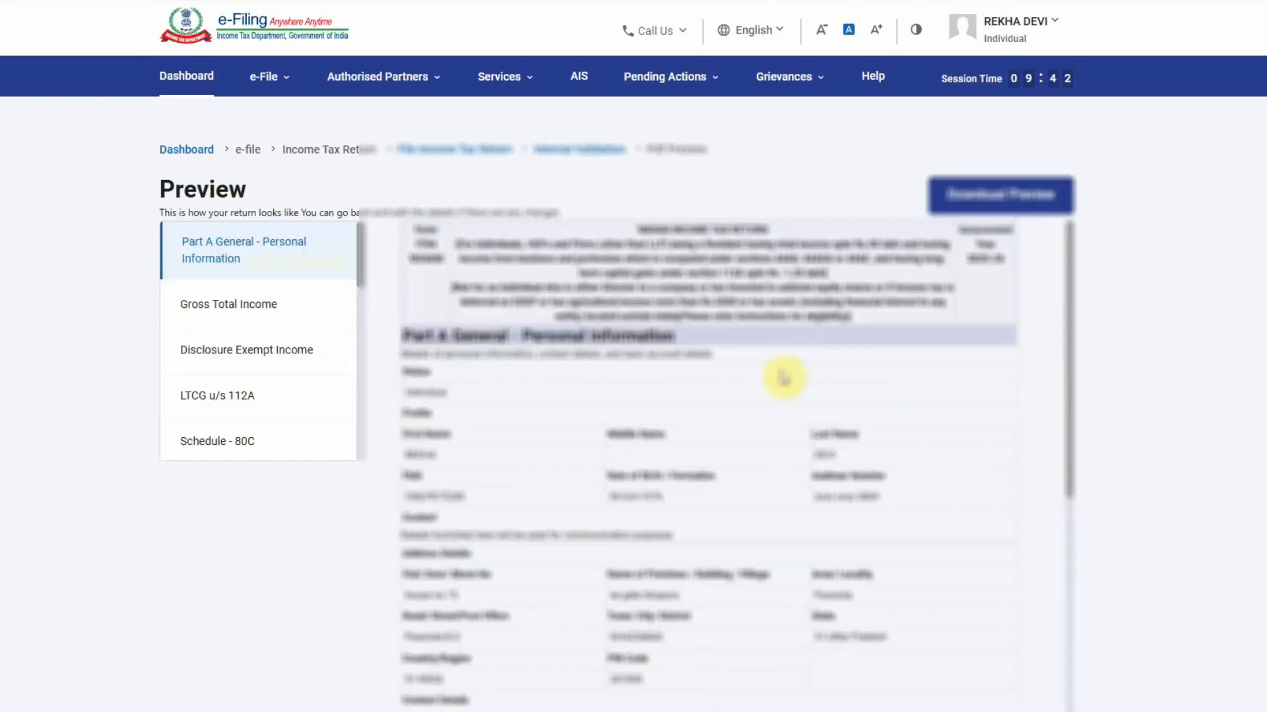
scroll(902, 426, down, 10)
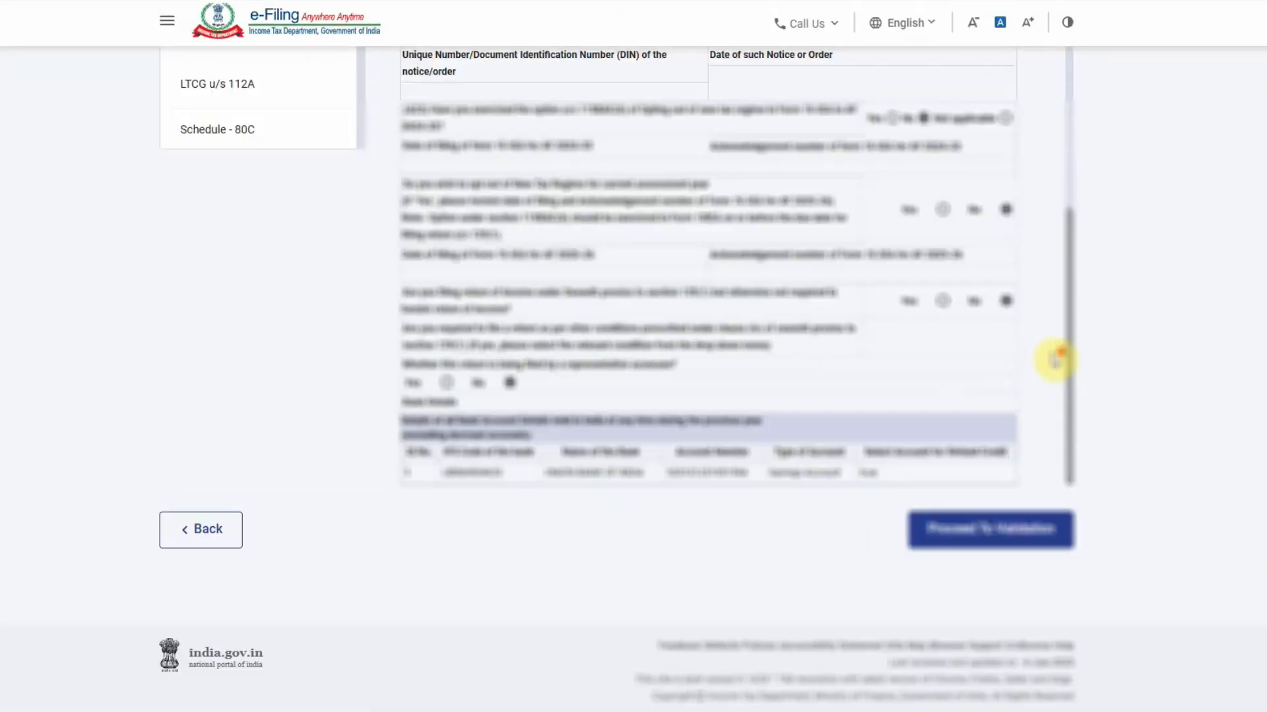
click(1028, 537)
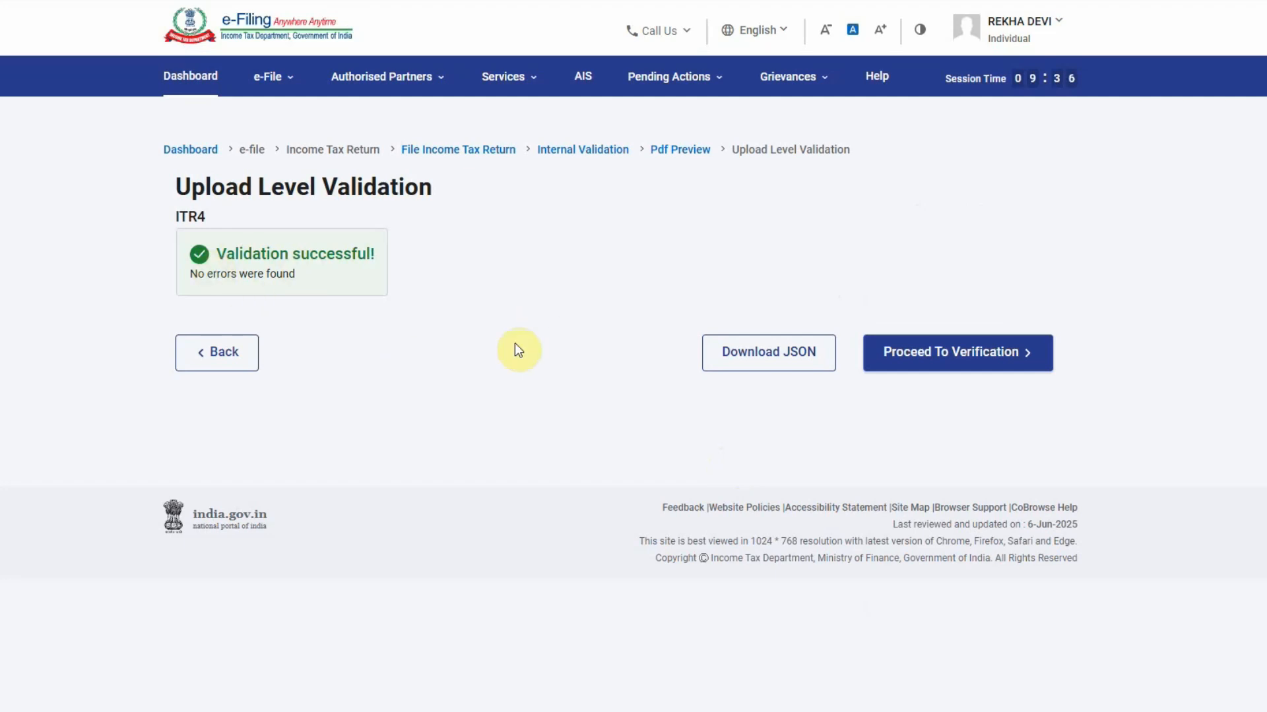
click(1003, 350)
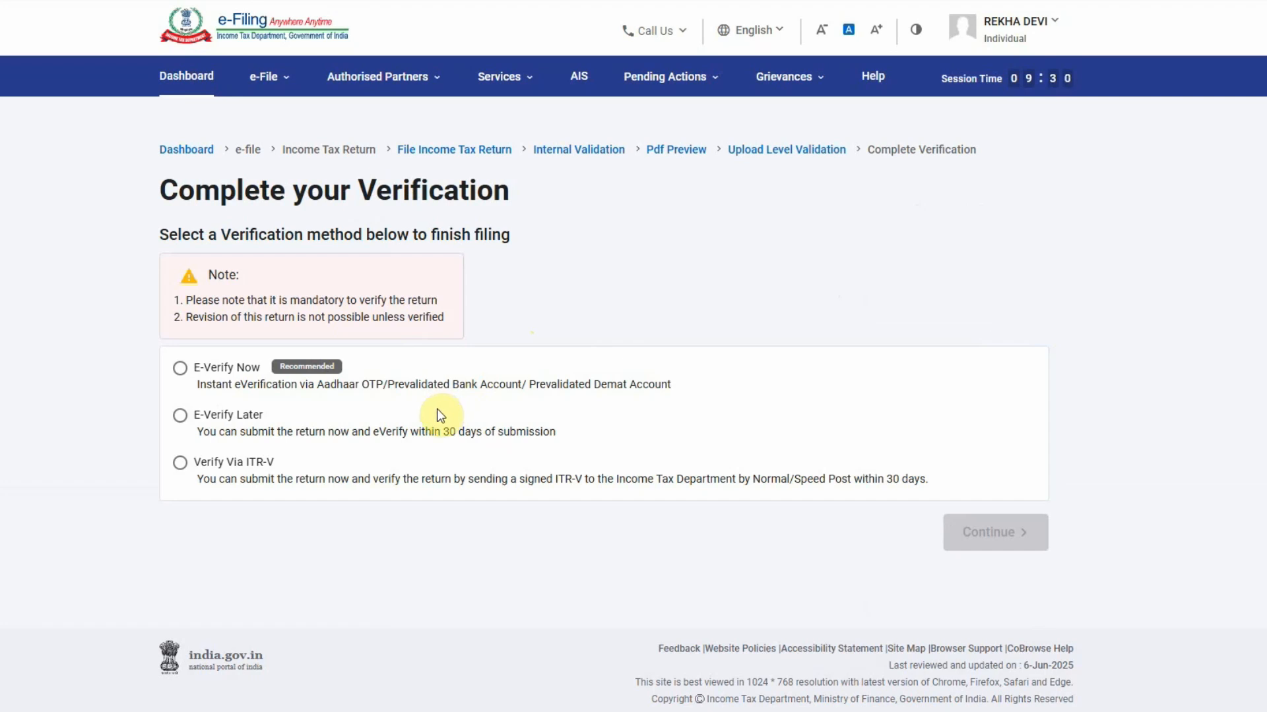
Choose to e-verify now using OTP on the Aadhaar-registered mobile number
click(180, 367)
click(990, 535)
click(439, 506)
scroll(402, 511, down, 3)
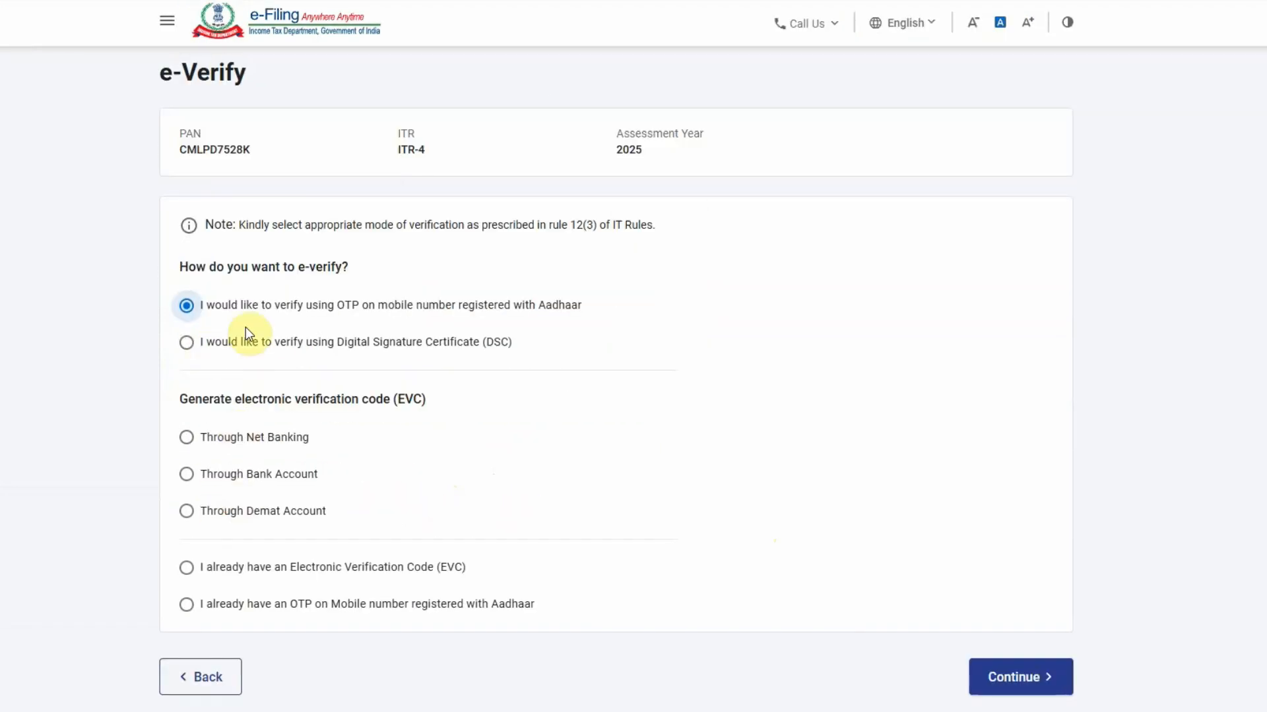
scroll(246, 333, down, 1)
scroll(541, 492, down, 1)
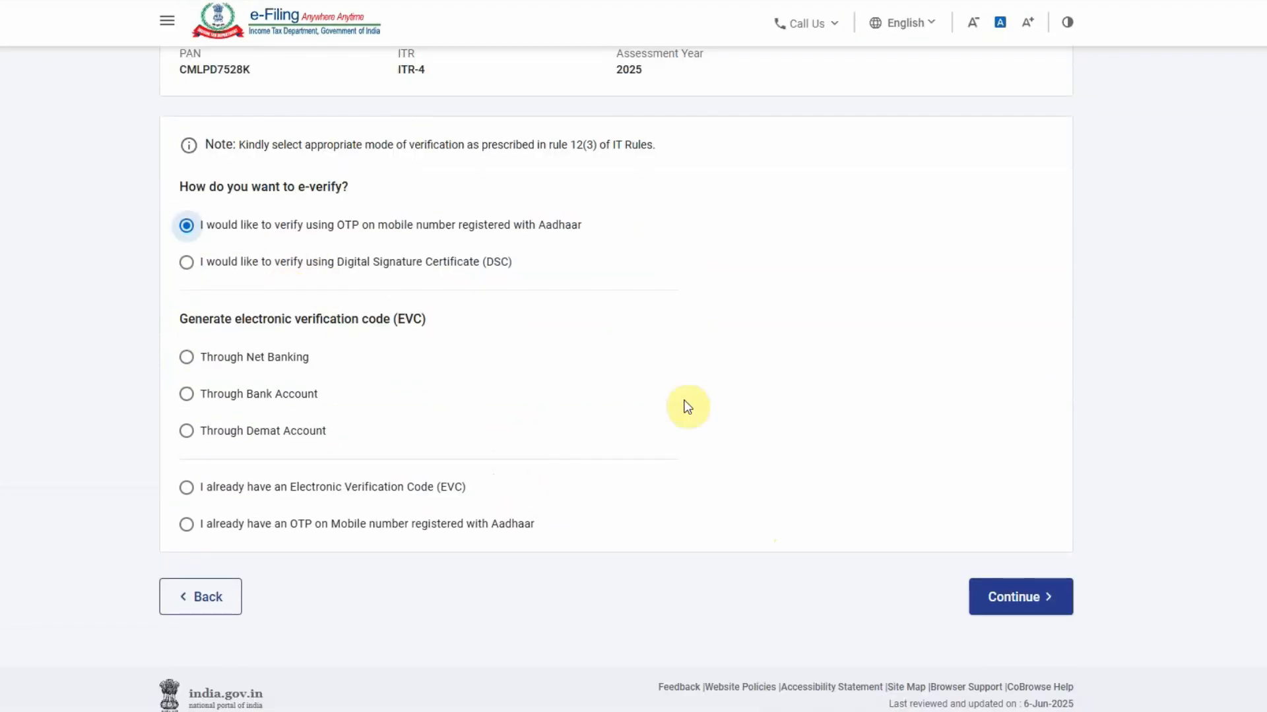
click(999, 617)
Consent to Aadhaar validation, generate the OTP, enter the received code and validate it
click(493, 394)
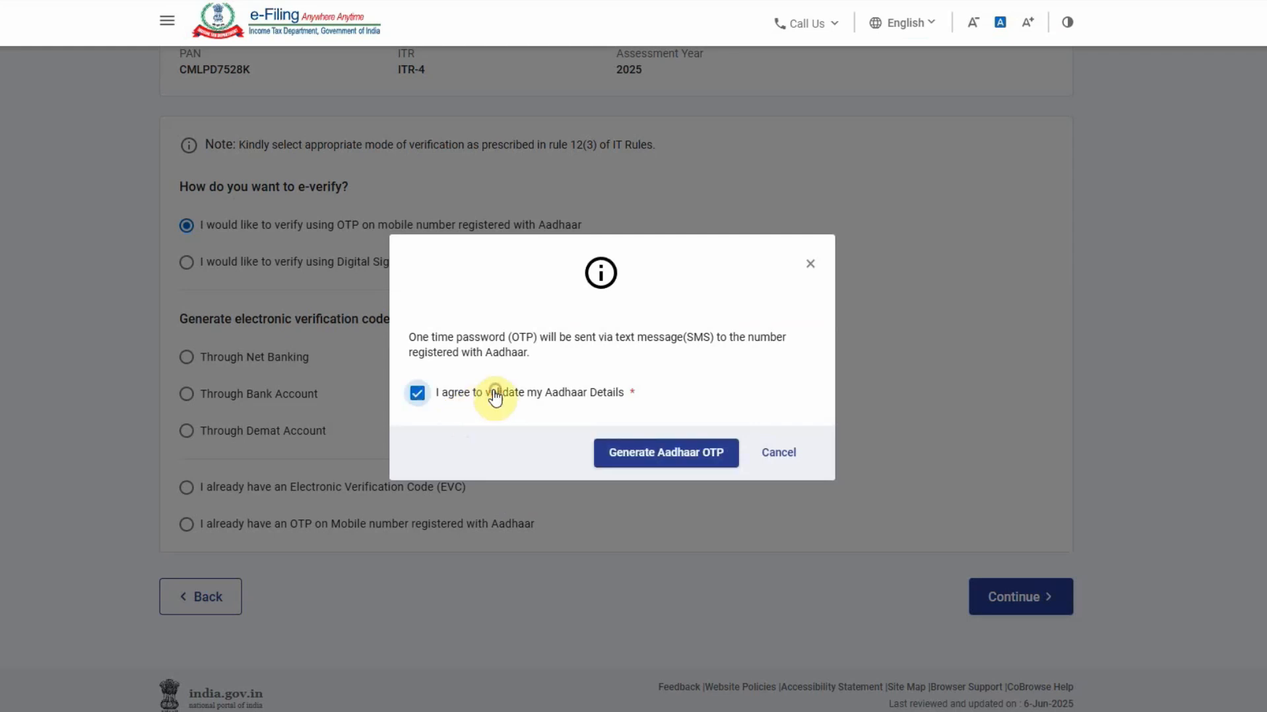
click(667, 455)
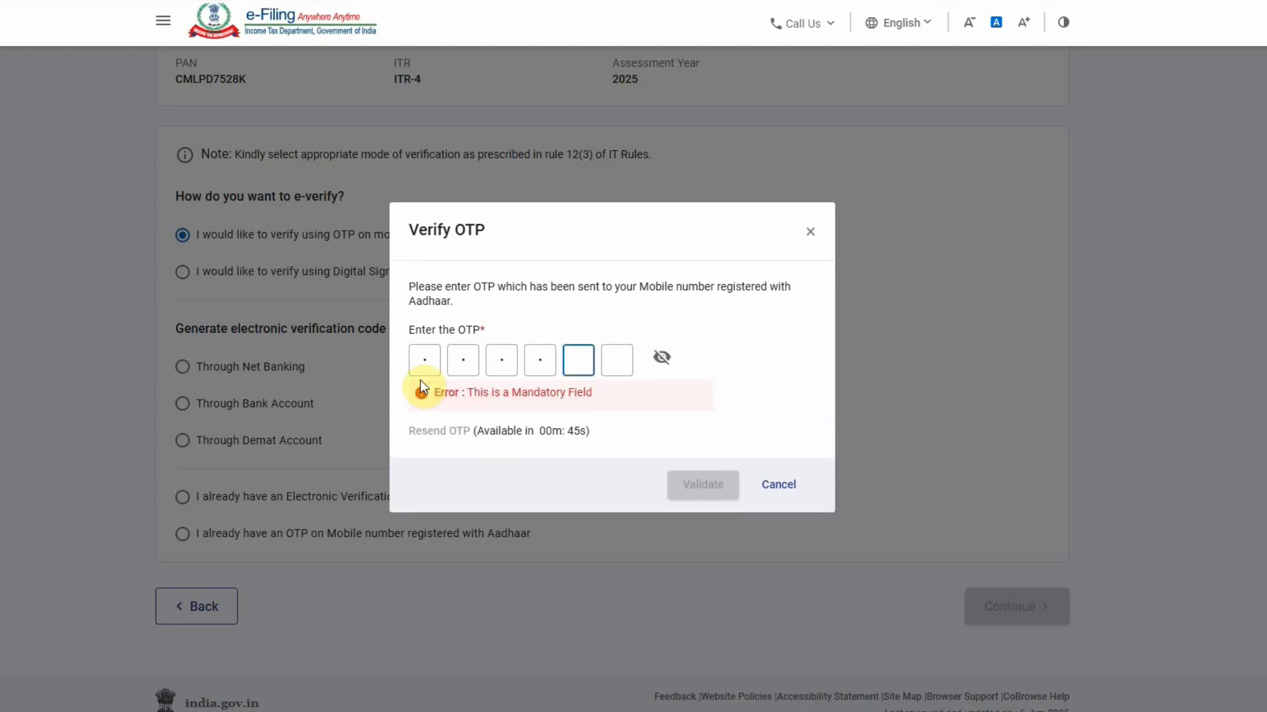
text(00)
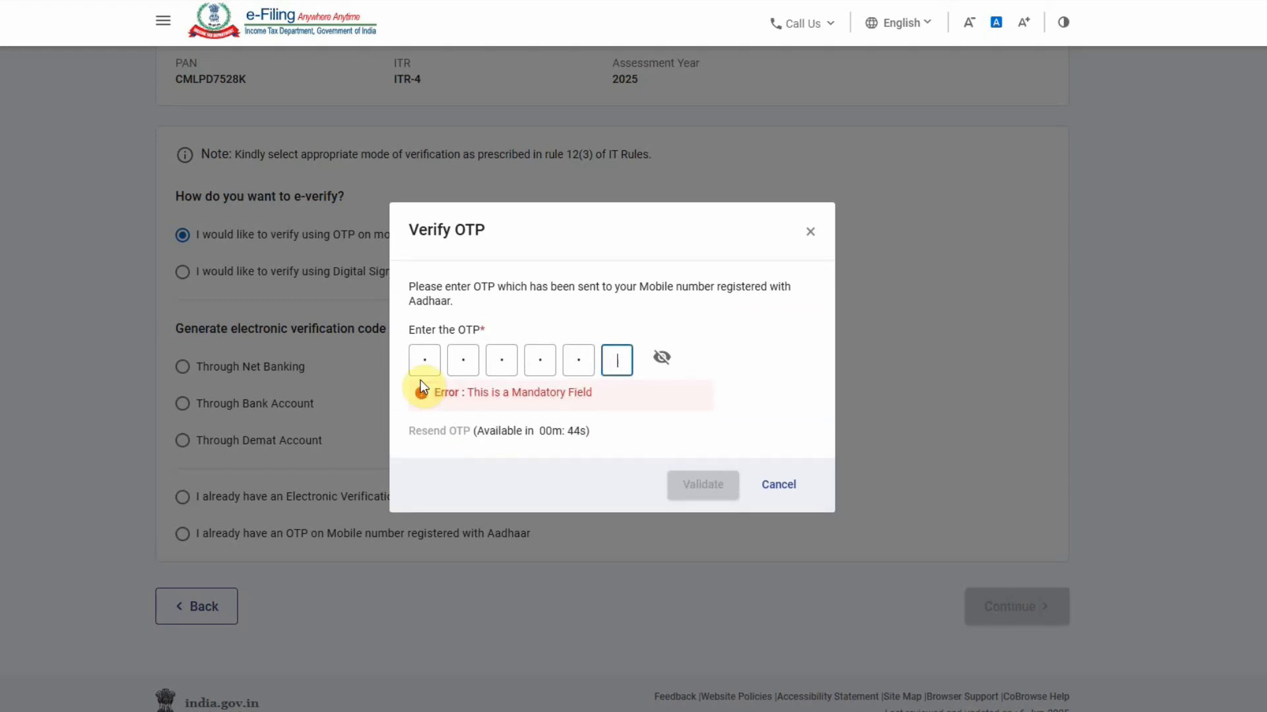
click(634, 430)
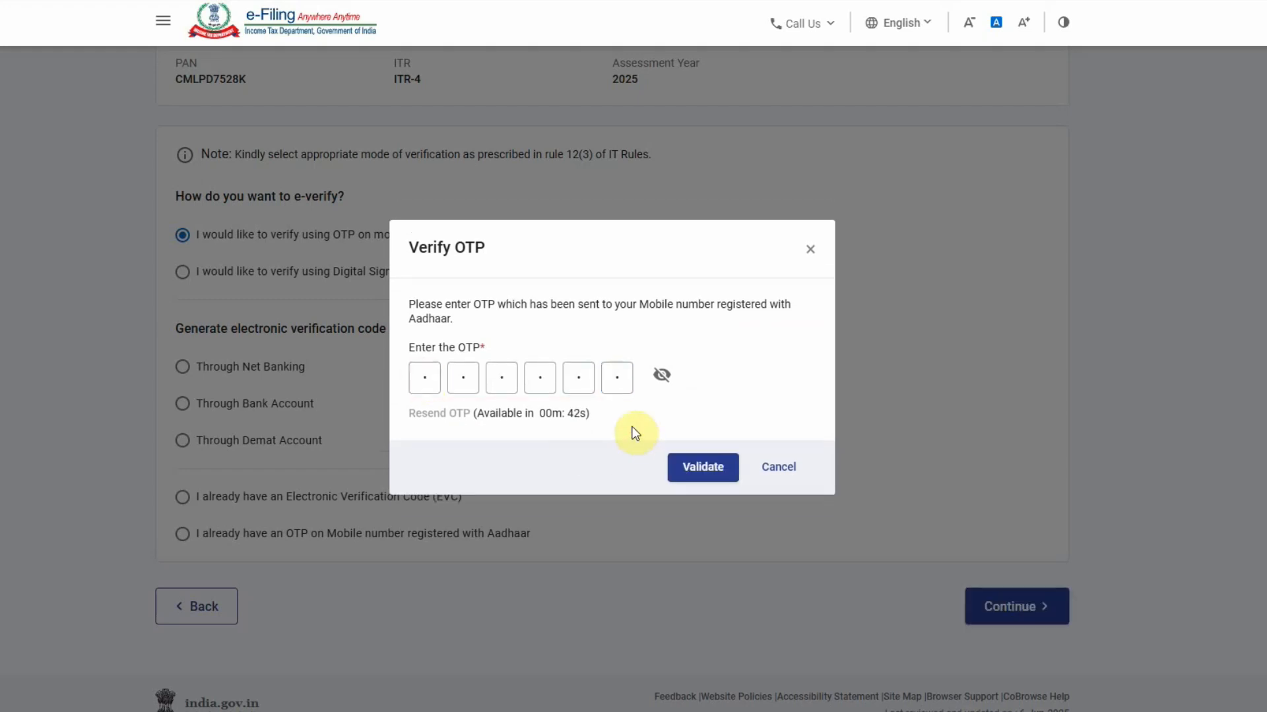
click(722, 475)
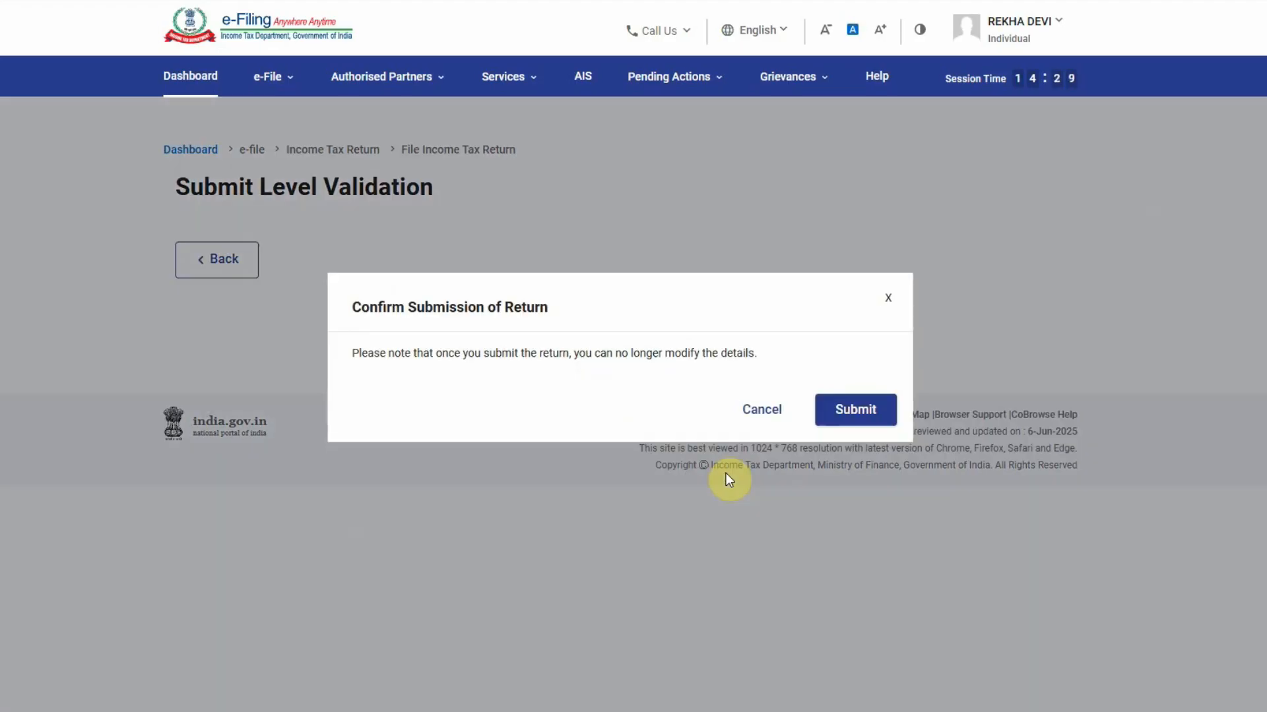
Submit the ITR-4 return and download its acknowledgement receipt
click(864, 413)
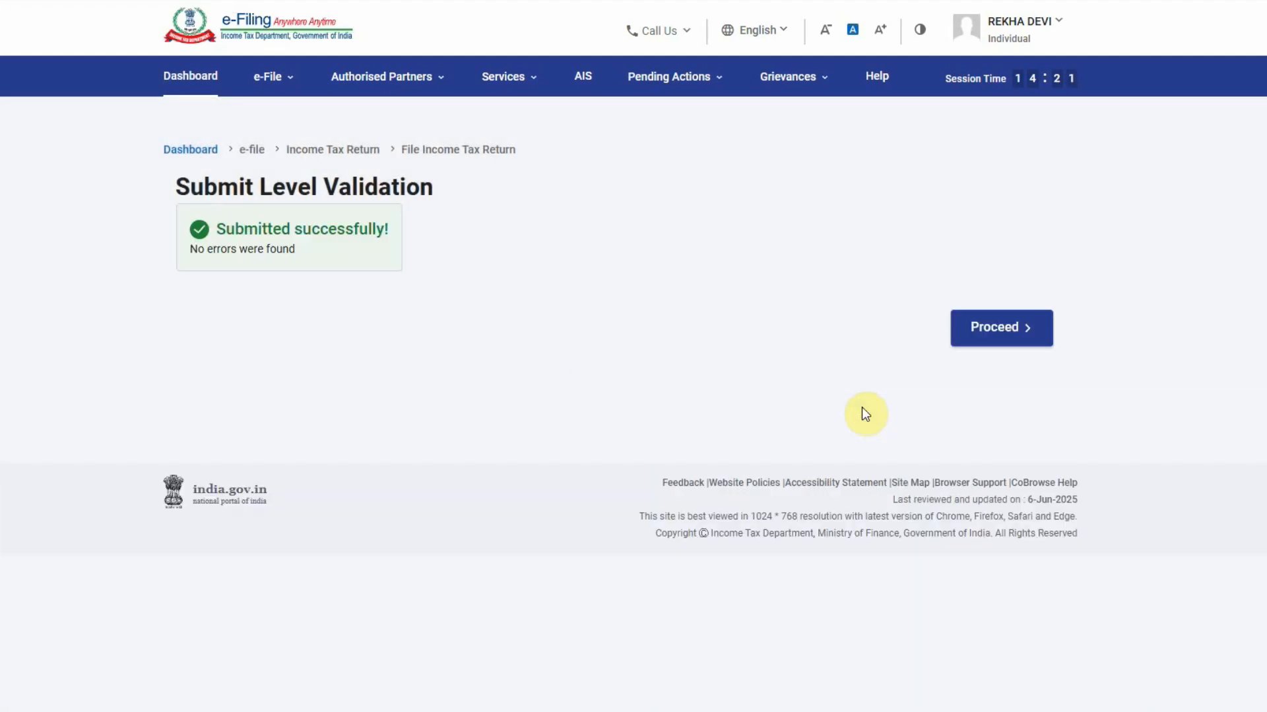
click(1012, 328)
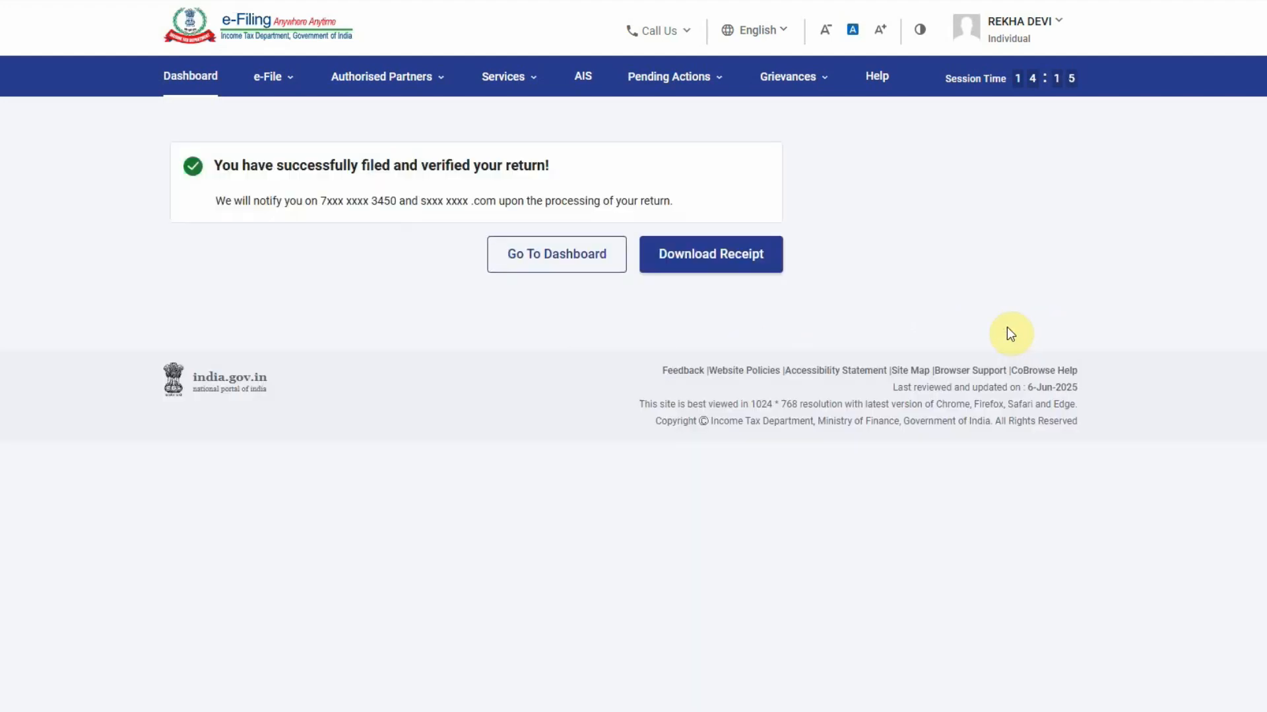
click(701, 261)
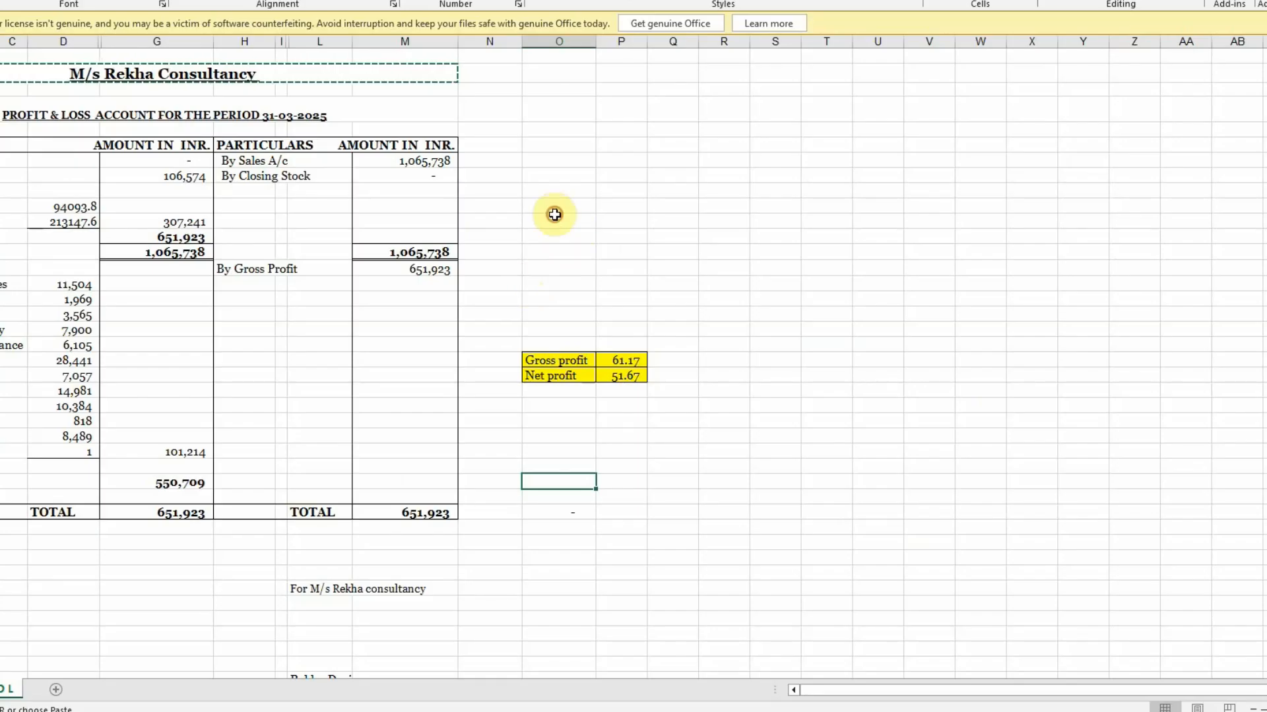
Close the acknowledgement PDF, log out, and return to the e-Filing homepage
click(558, 219)
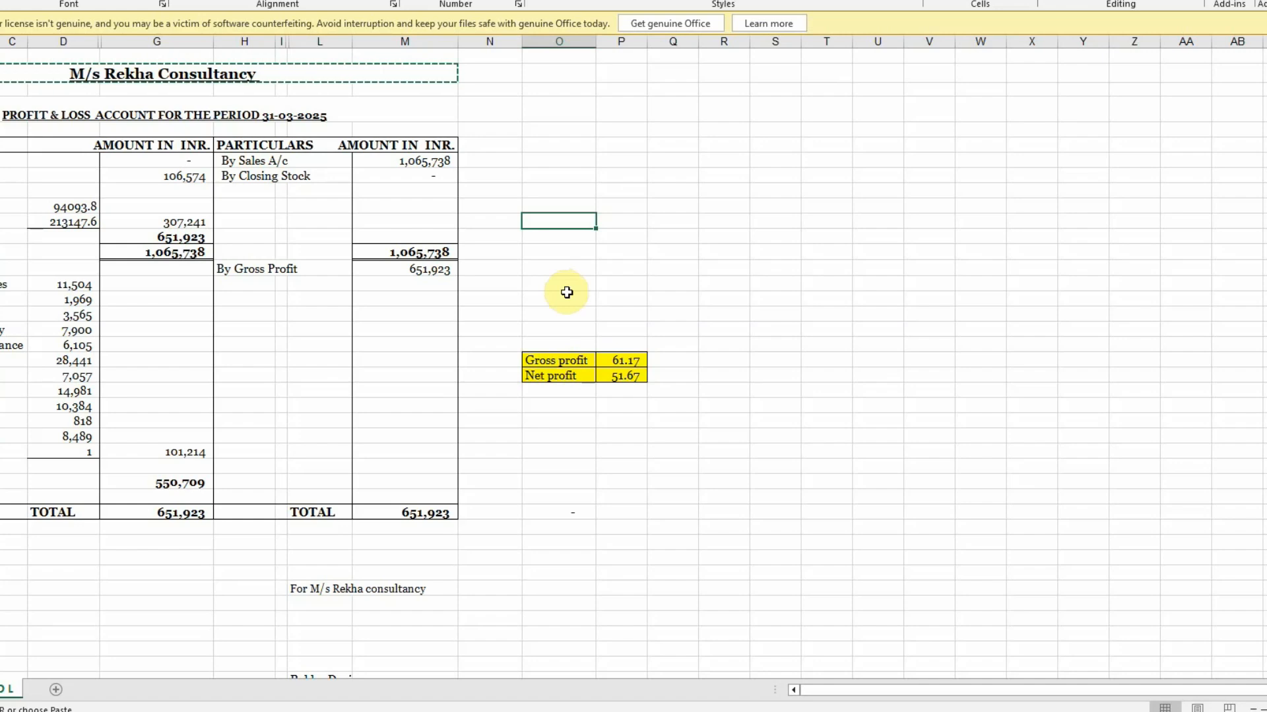
scroll(566, 290, down, 2)
scroll(549, 301, up, 2)
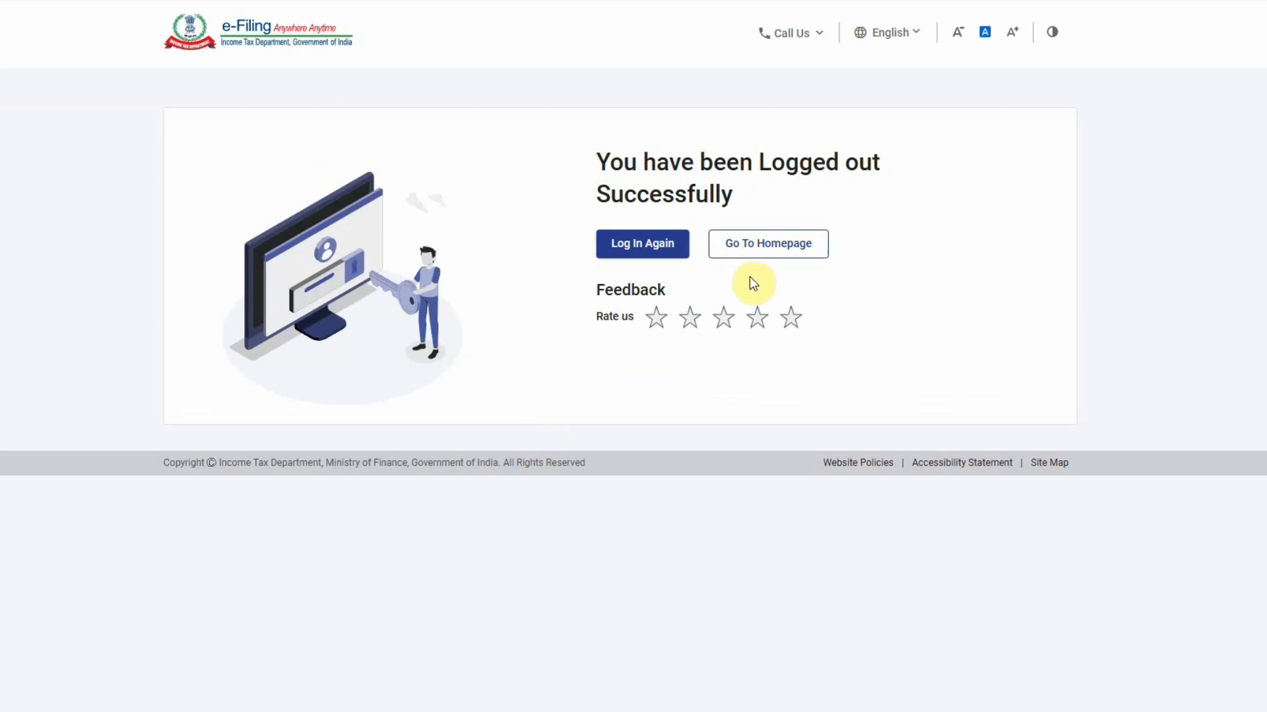
click(769, 247)
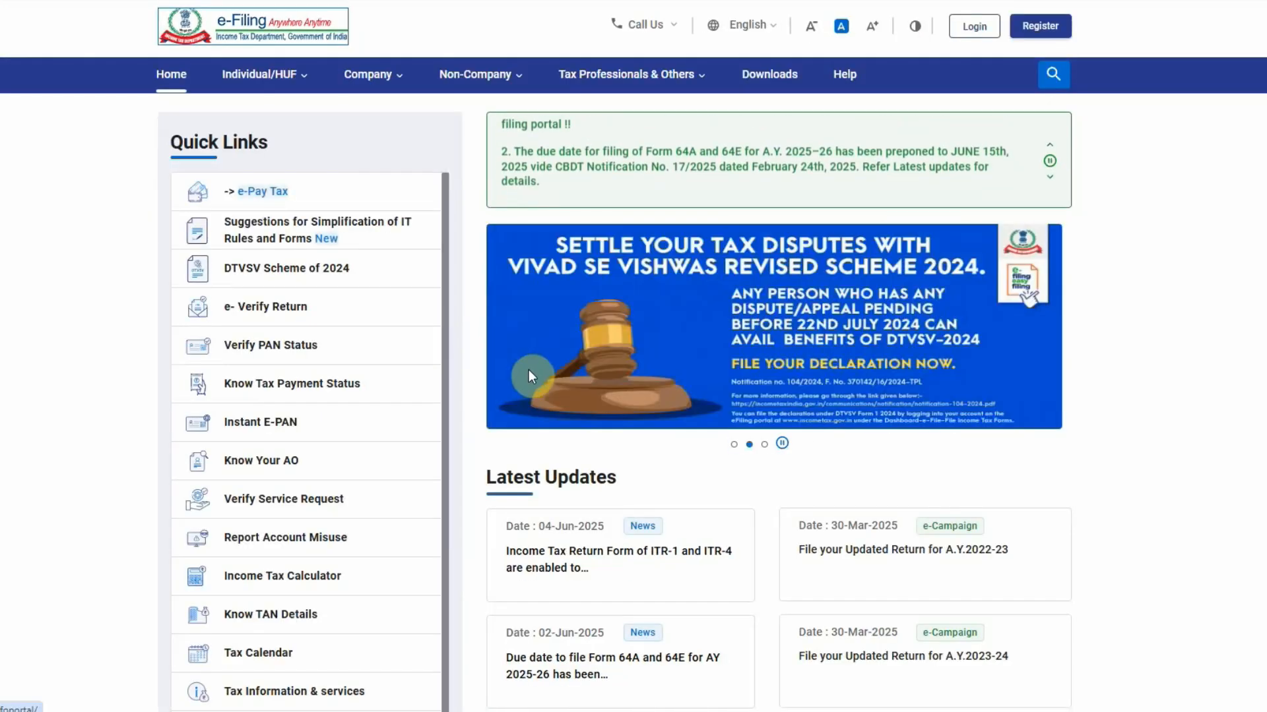